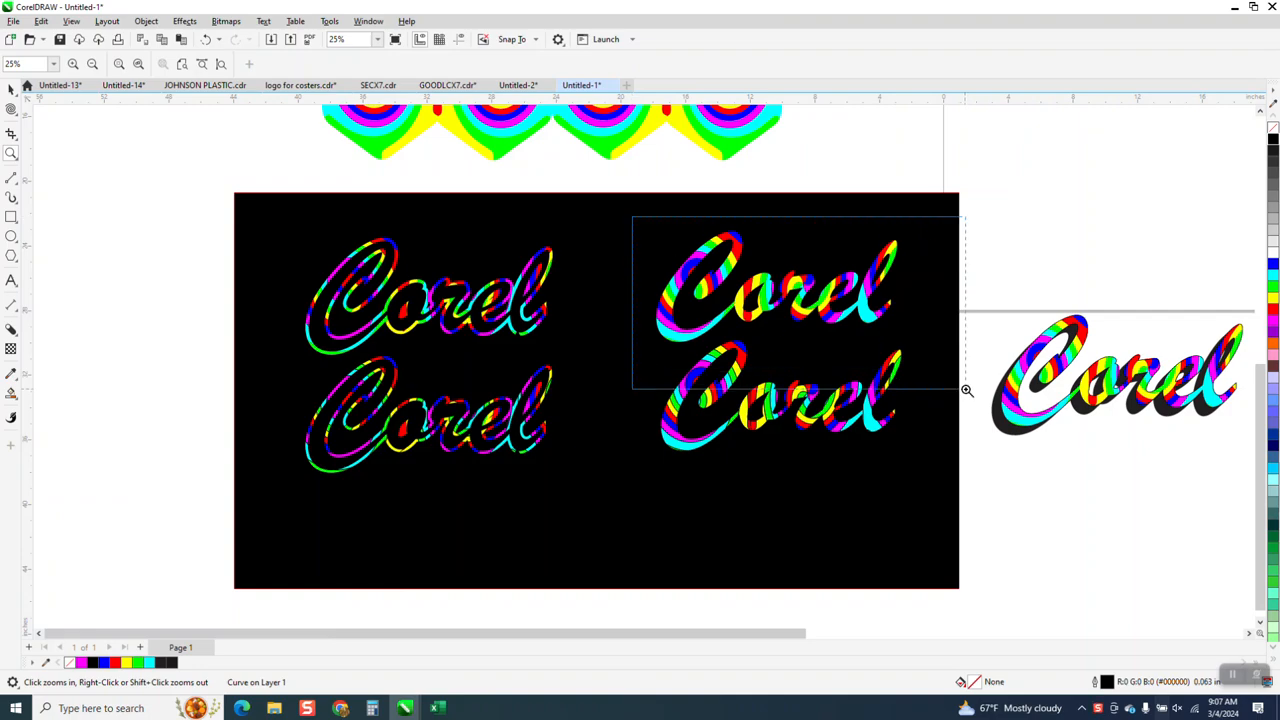
# Draw a six-sided polygon about 10.3 by 11.9 inches and center it on the blank page.
pyautogui.scroll(-3, 962, 391)
pyautogui.scroll(-1, 760, 424)
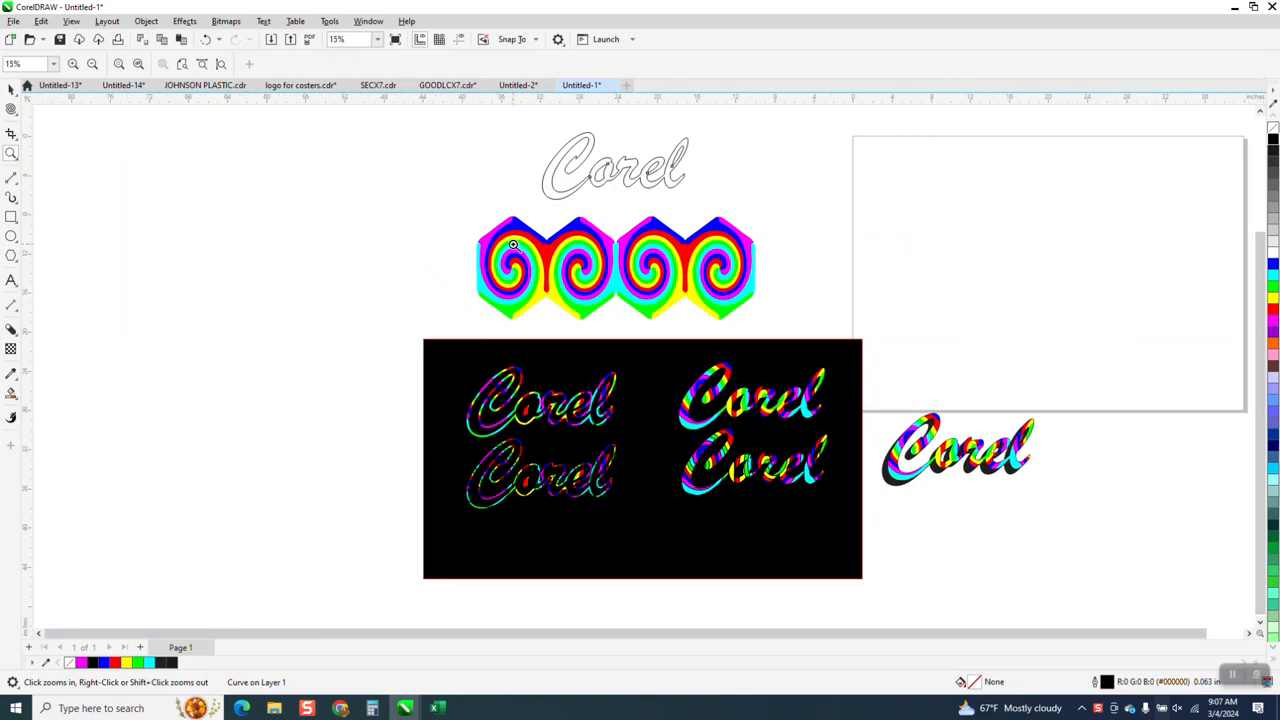
pyautogui.moveTo(817, 338); pyautogui.dragTo(818, 339)
pyautogui.scroll(-2, 645, 306)
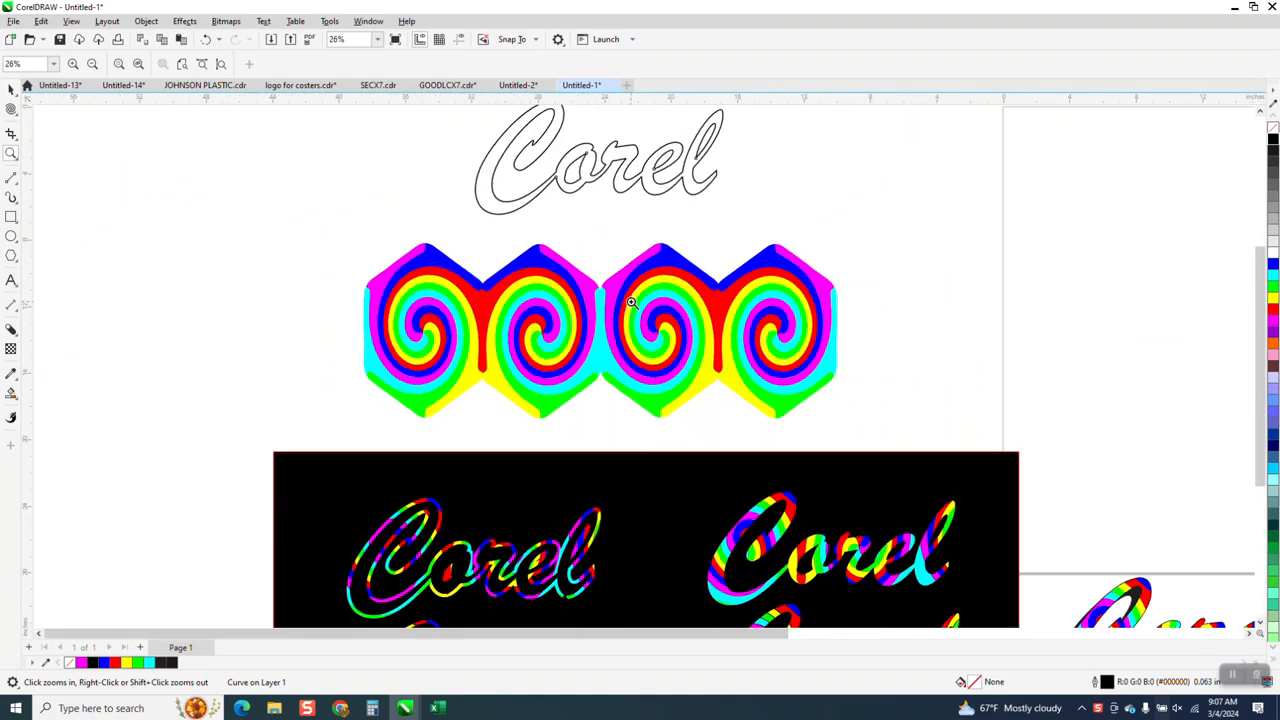
pyautogui.scroll(-1, 82, 235)
pyautogui.scroll(-1, 83, 227)
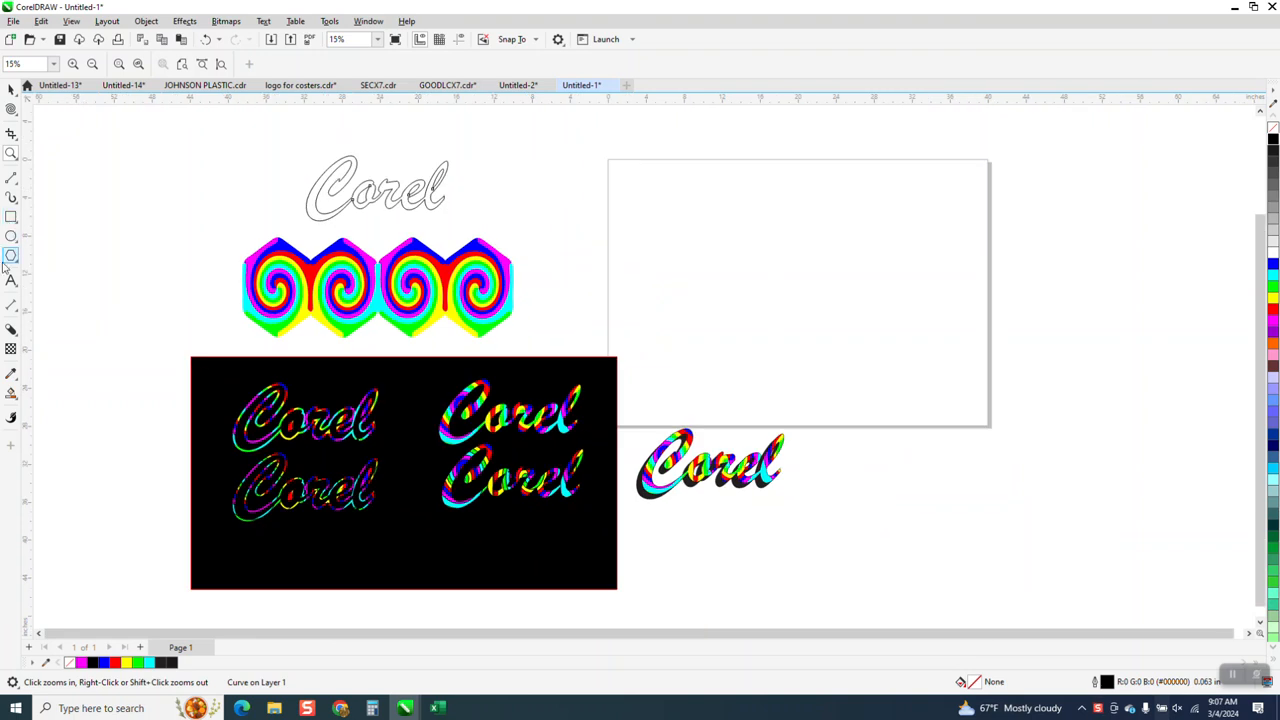
pyautogui.click(11, 257)
pyautogui.moveTo(876, 245); pyautogui.dragTo(774, 354)
pyautogui.press('p')
# Draw three straight 2-point lines joining the hexagon's opposite corners, dividing it into six triangles.
pyautogui.press('z')
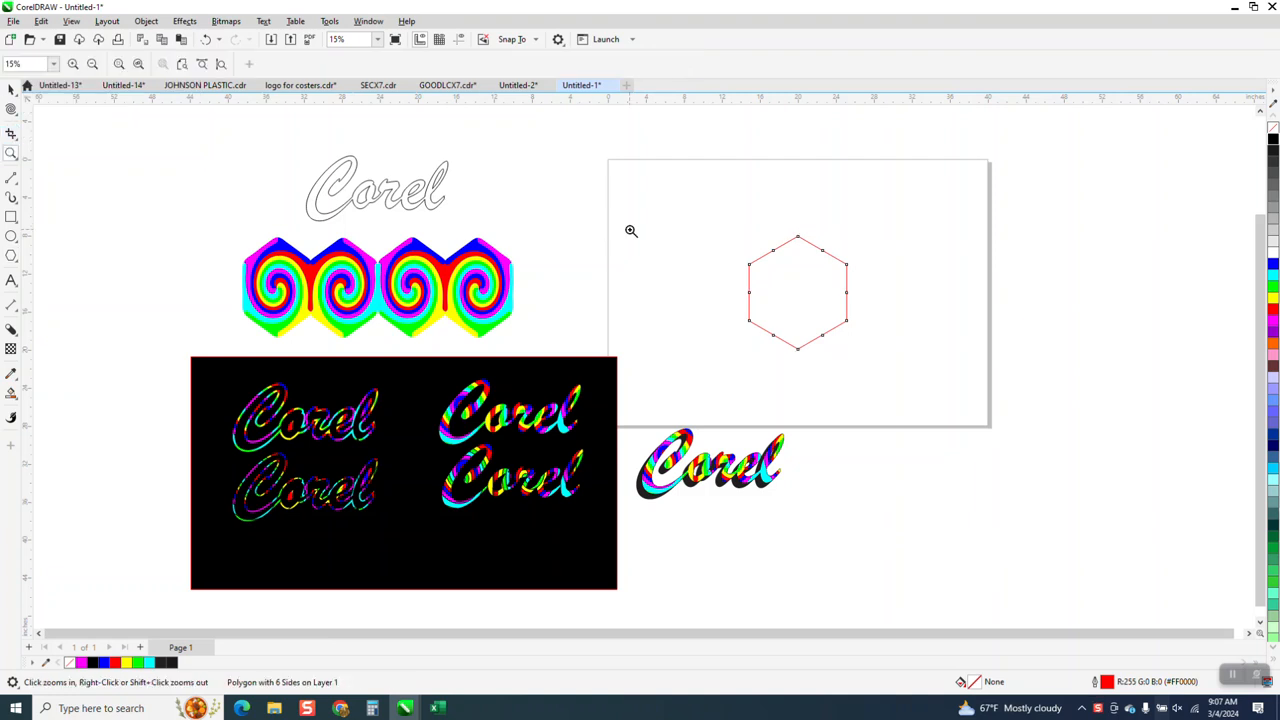
pyautogui.click(904, 335)
pyautogui.click(12, 178)
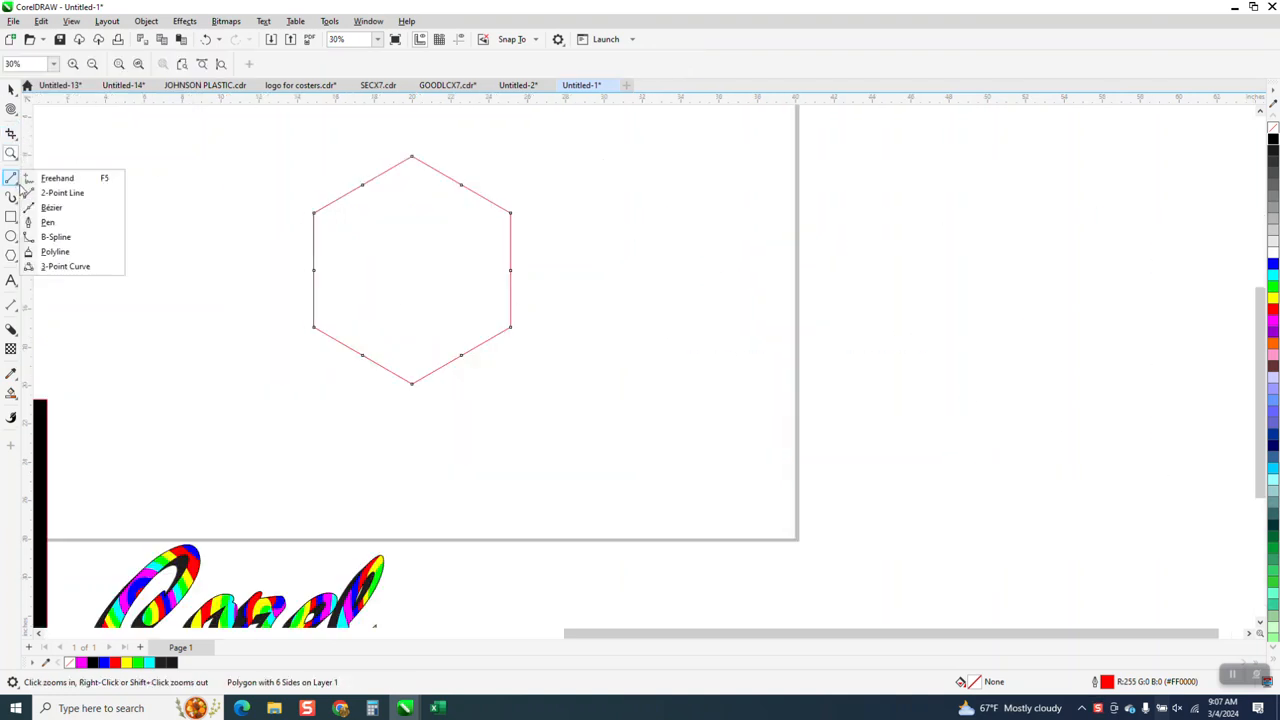
pyautogui.click(64, 193)
pyautogui.moveTo(315, 214); pyautogui.dragTo(512, 328)
pyautogui.moveTo(512, 213); pyautogui.dragTo(313, 326)
pyautogui.moveTo(412, 383); pyautogui.dragTo(412, 157)
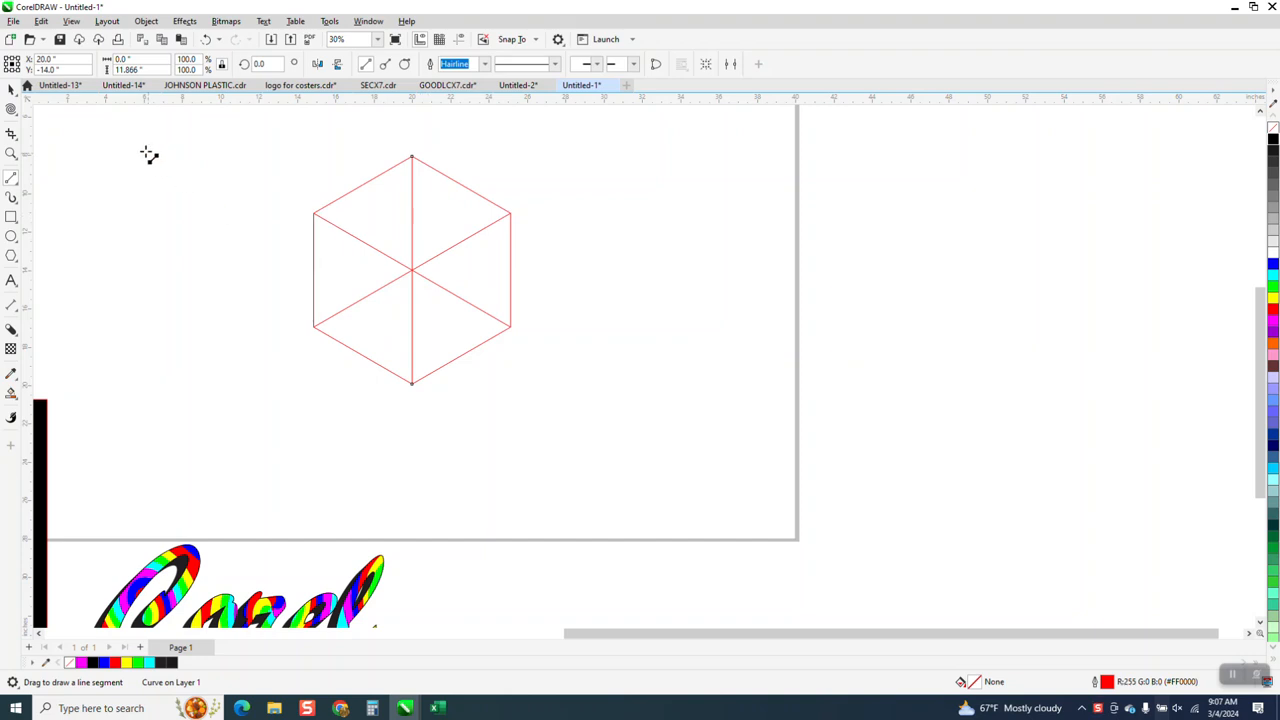
pyautogui.click(11, 89)
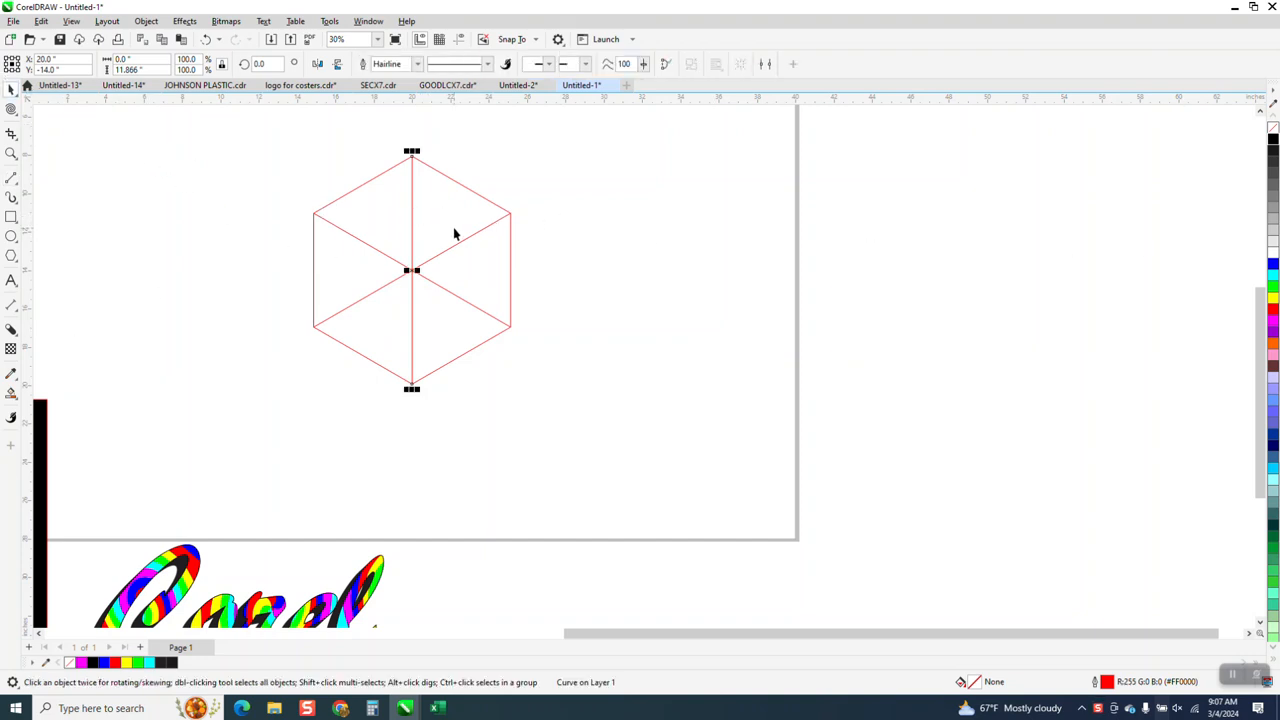
# Fill all six triangles of the hexagon with magenta and no outline using Smart Fill.
pyautogui.click(11, 392)
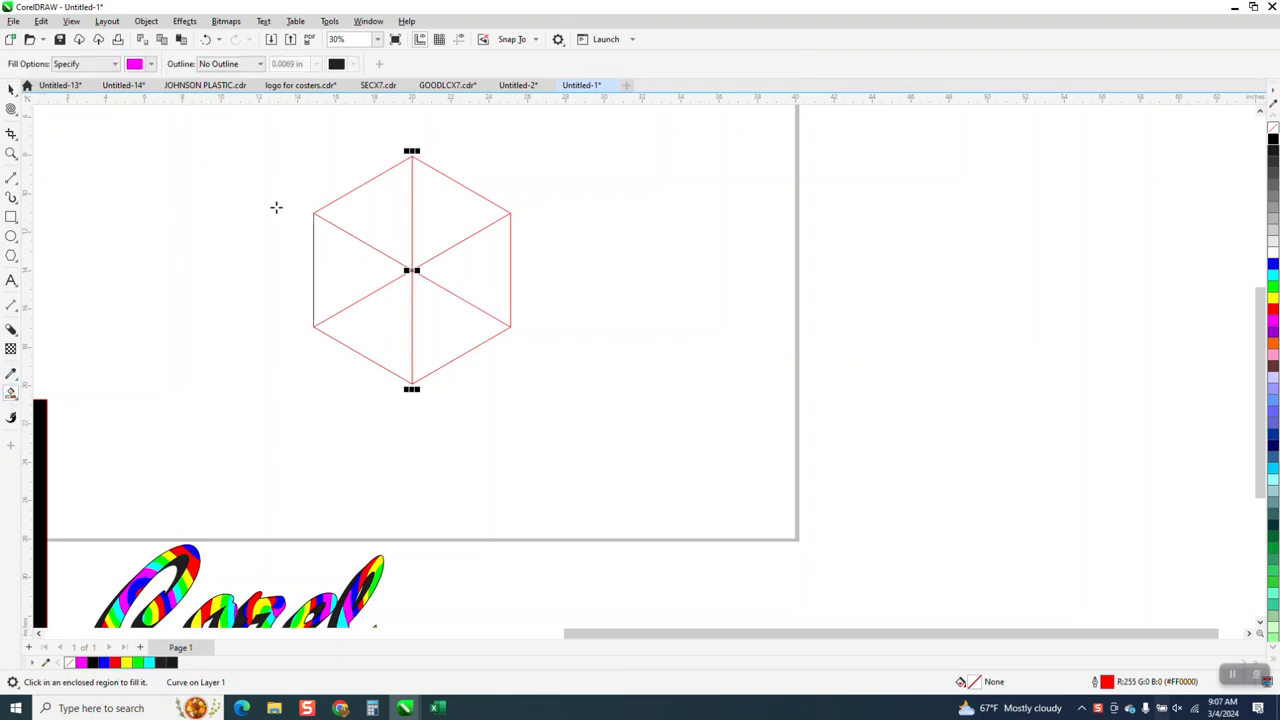
pyautogui.click(360, 212)
pyautogui.click(346, 251)
pyautogui.click(393, 314)
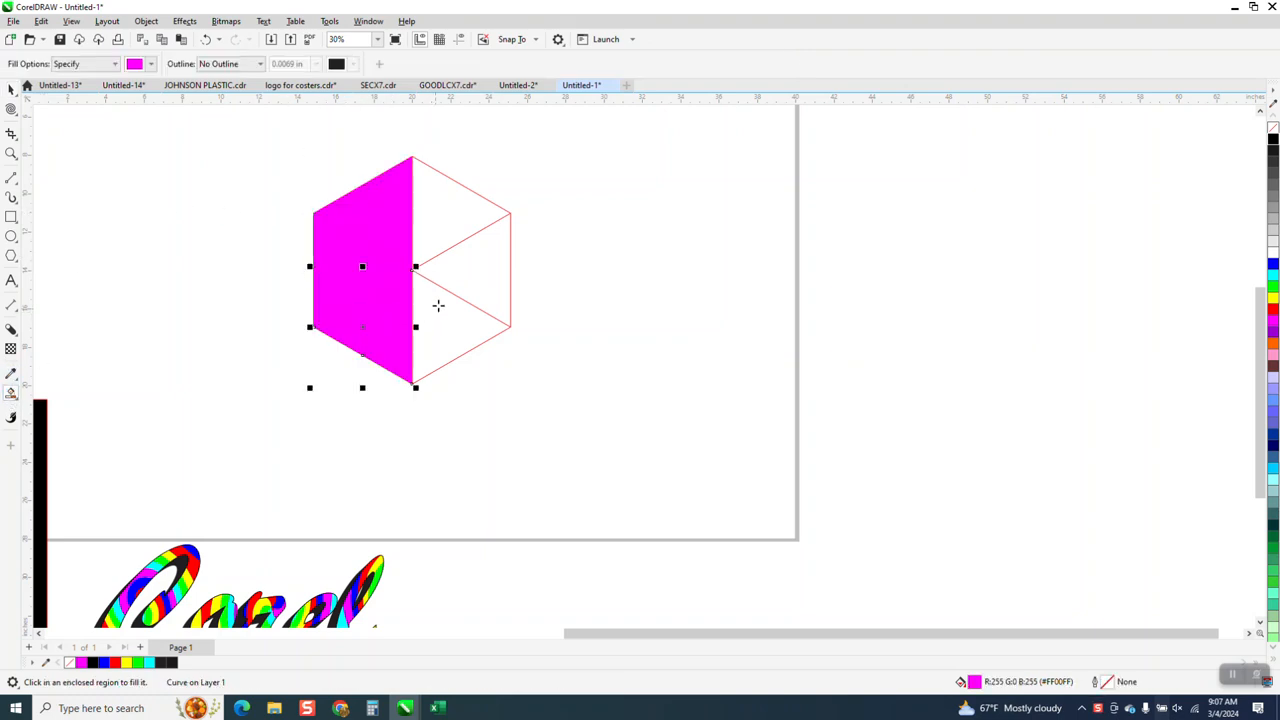
pyautogui.click(438, 305)
pyautogui.click(478, 268)
pyautogui.click(440, 210)
# Recolor the right triangle blue, the lower-right orange, the left red, and the lower-left and upper-left triangles green.
pyautogui.press('space')
pyautogui.click(1273, 263)
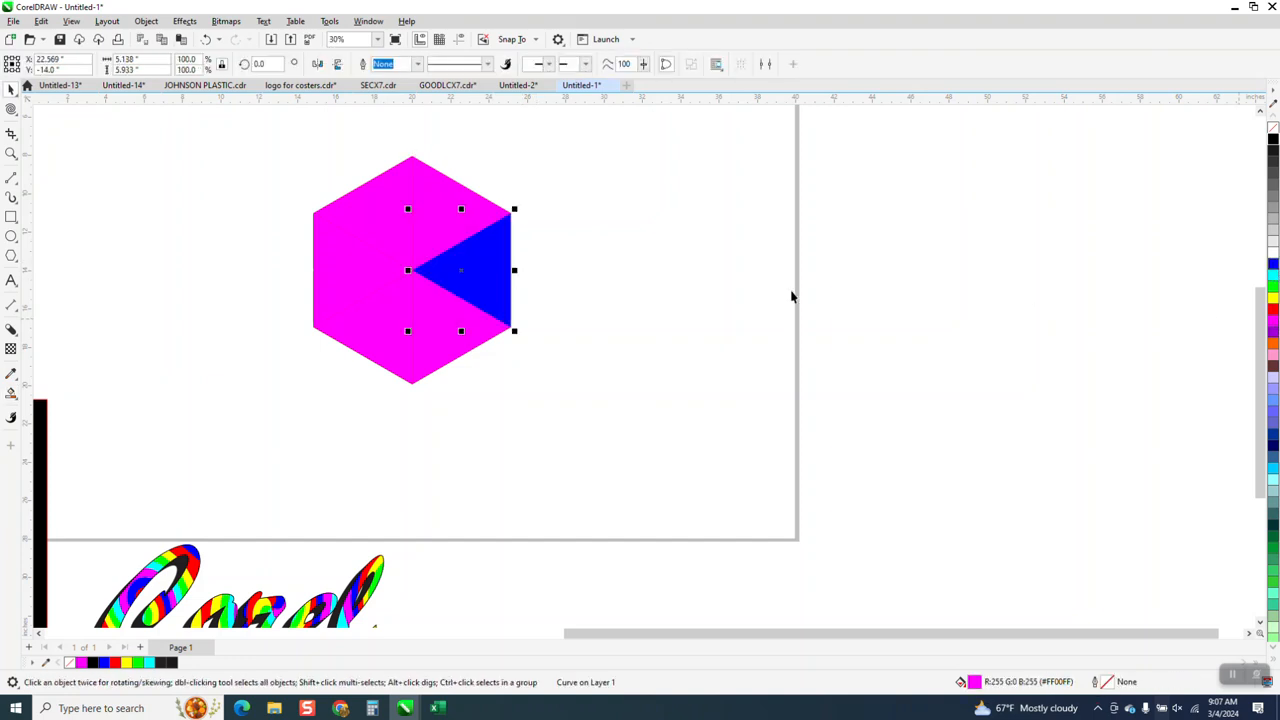
pyautogui.click(442, 321)
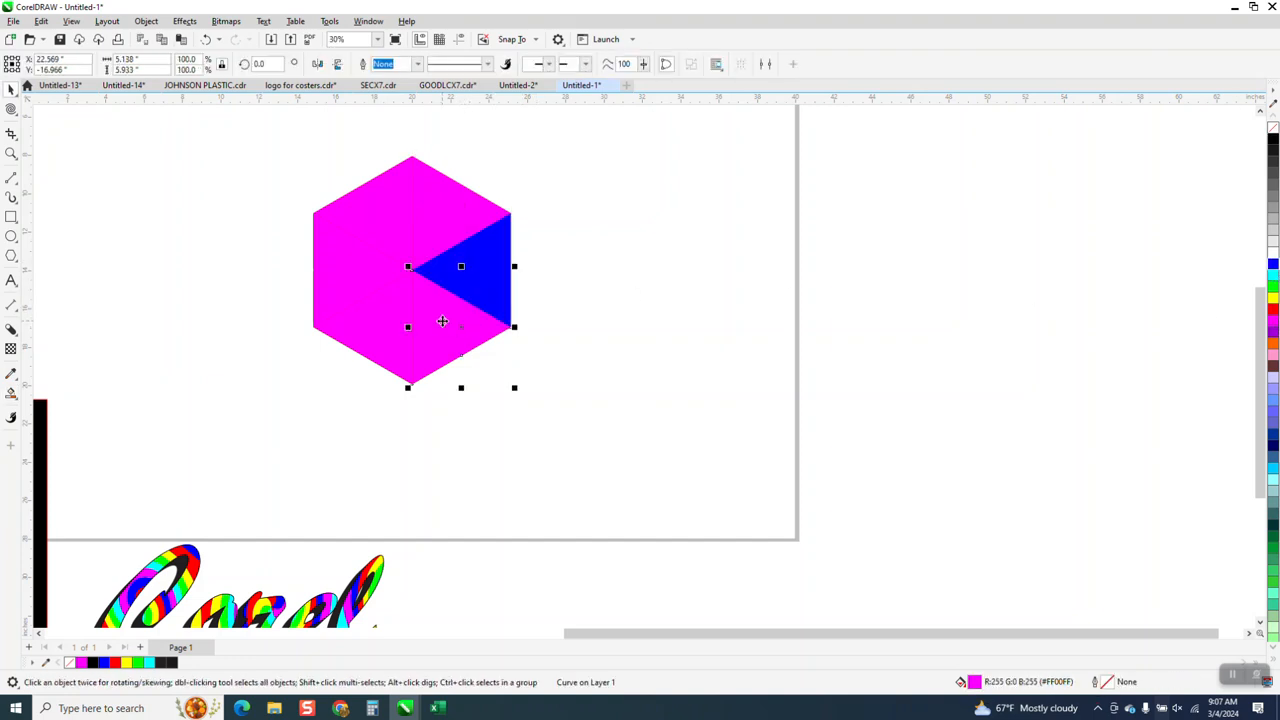
pyautogui.click(1273, 345)
pyautogui.press('Tab')
pyautogui.click(1273, 287)
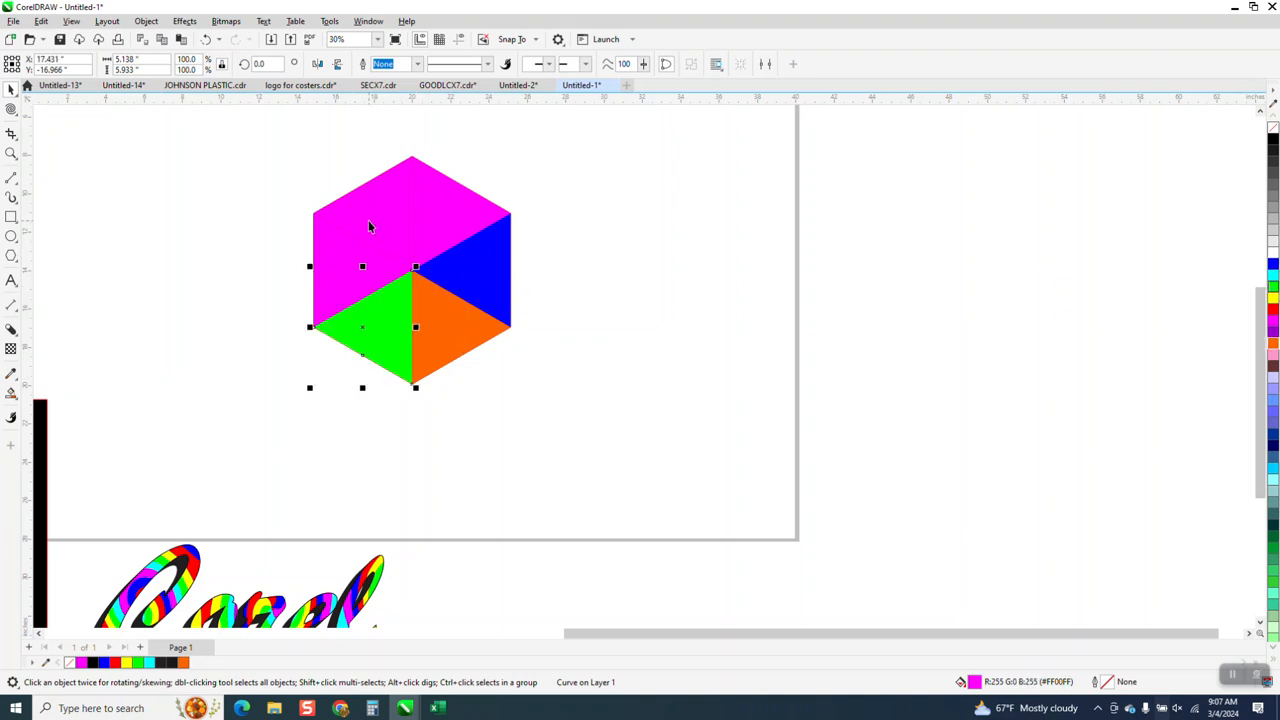
pyautogui.click(337, 258)
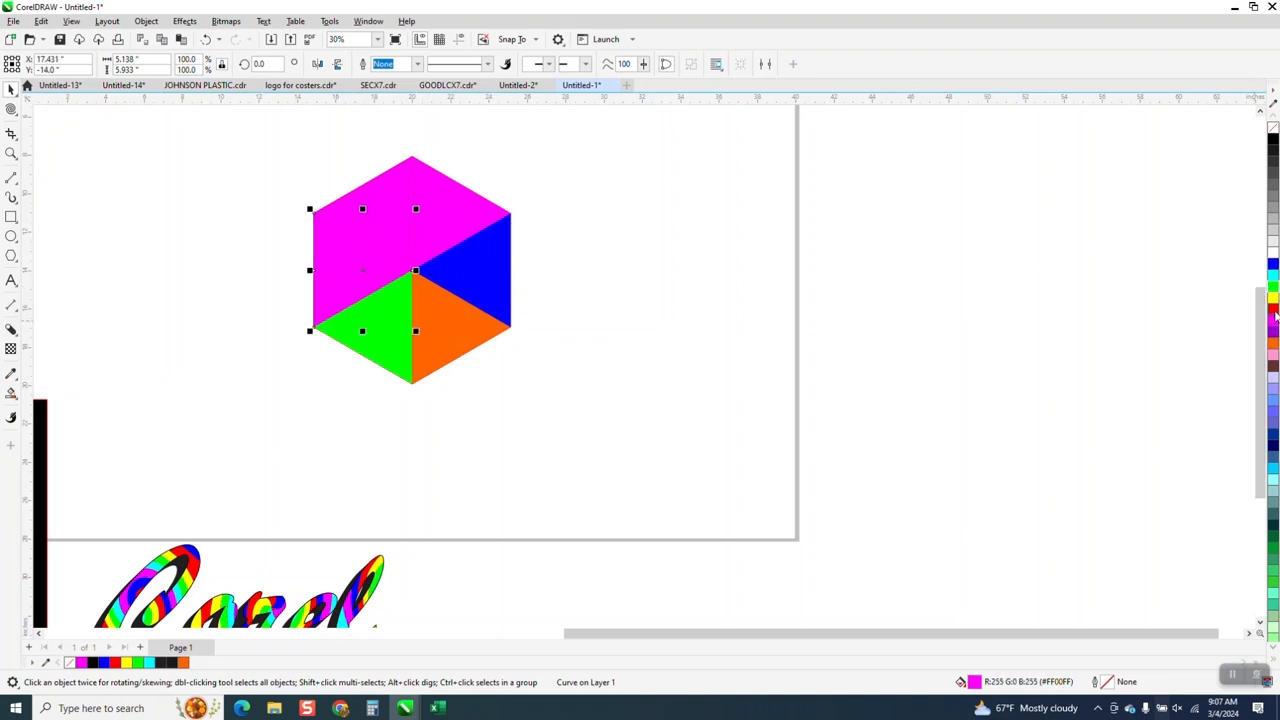
pyautogui.click(1273, 311)
pyautogui.press('Tab')
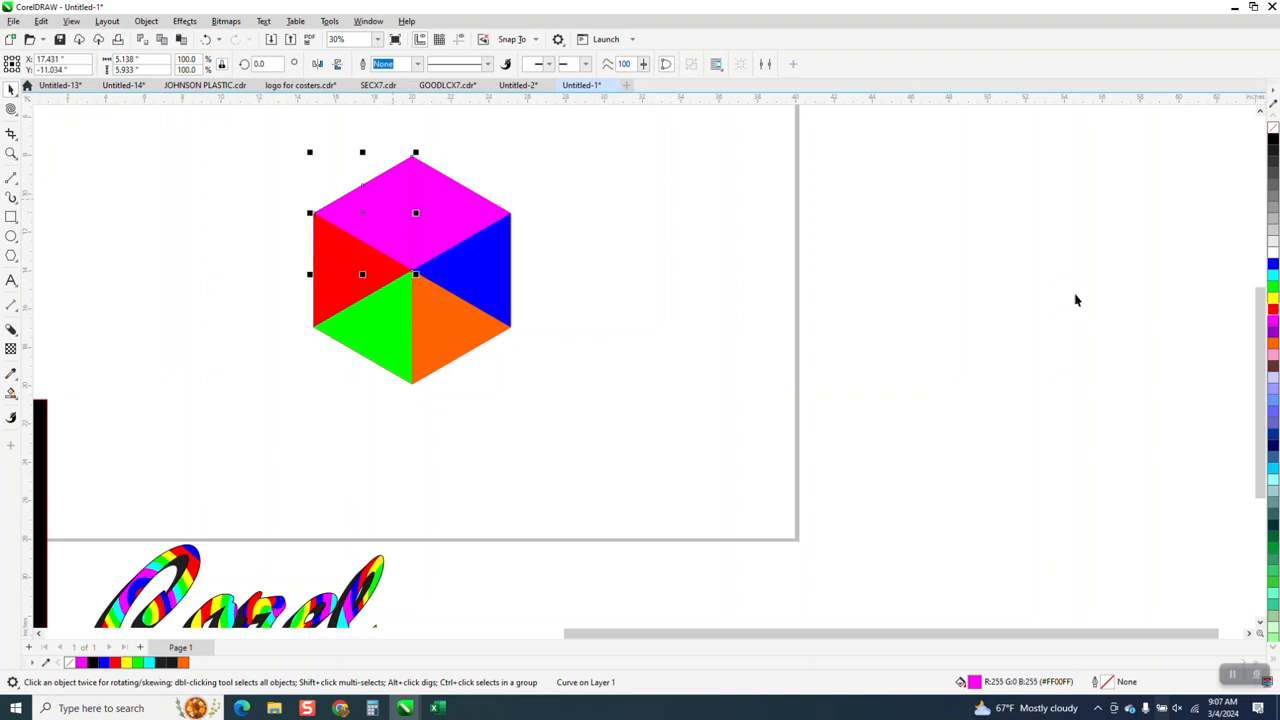
pyautogui.click(1273, 288)
pyautogui.scroll(-1, 759, 306)
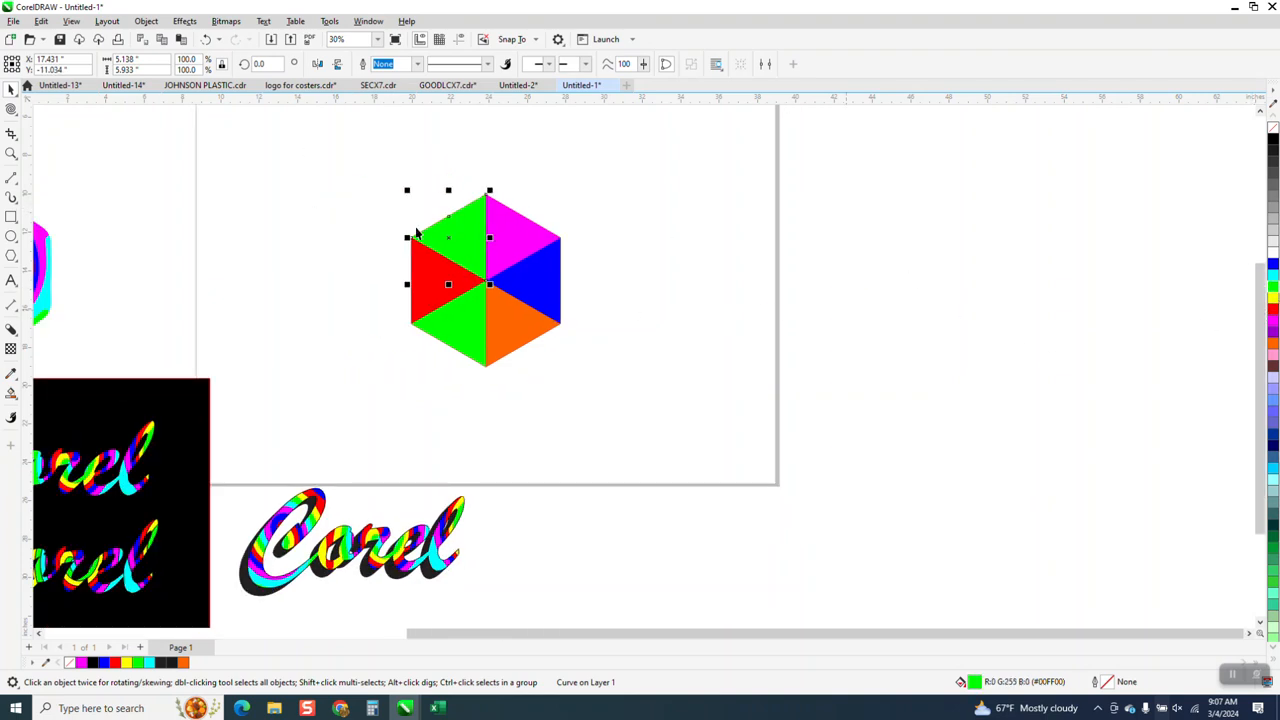
# Nudge the magenta and upper green triangles up 6 inches, deleting the original hexagon outline and vertical dividing line.
pyautogui.click(618, 245)
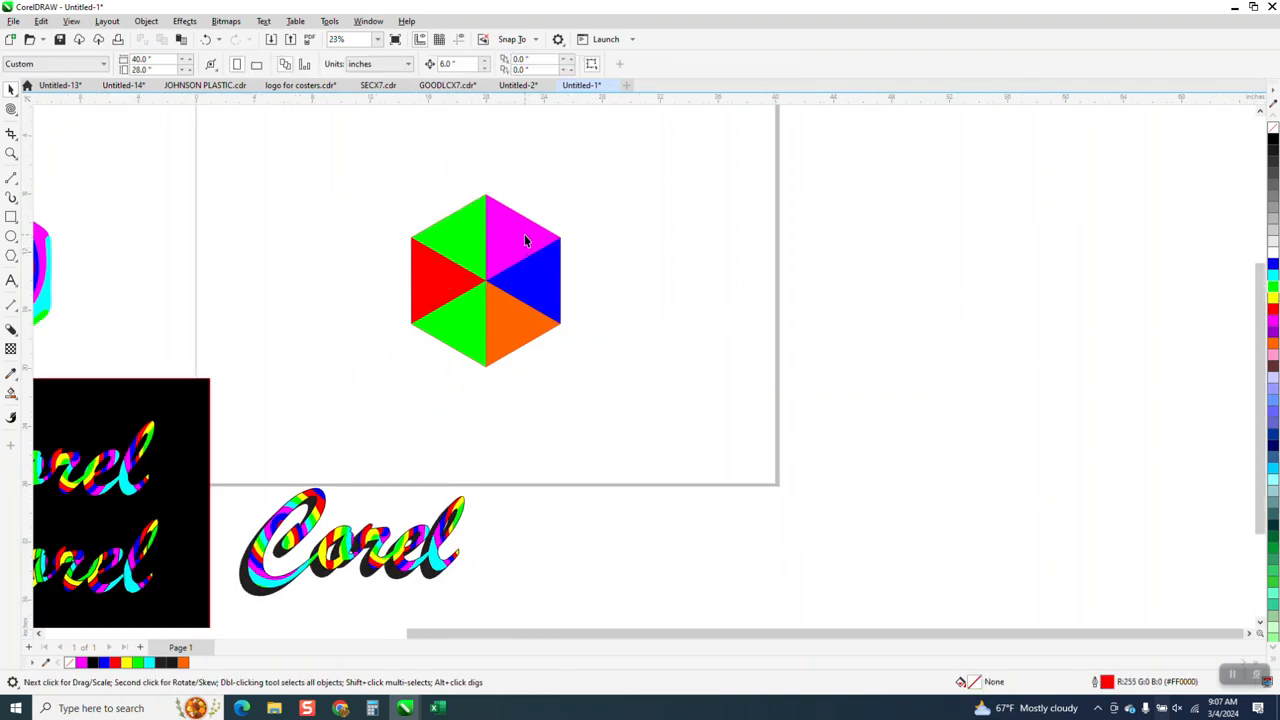
pyautogui.click(525, 240)
pyautogui.press('Up')
pyautogui.click(545, 229)
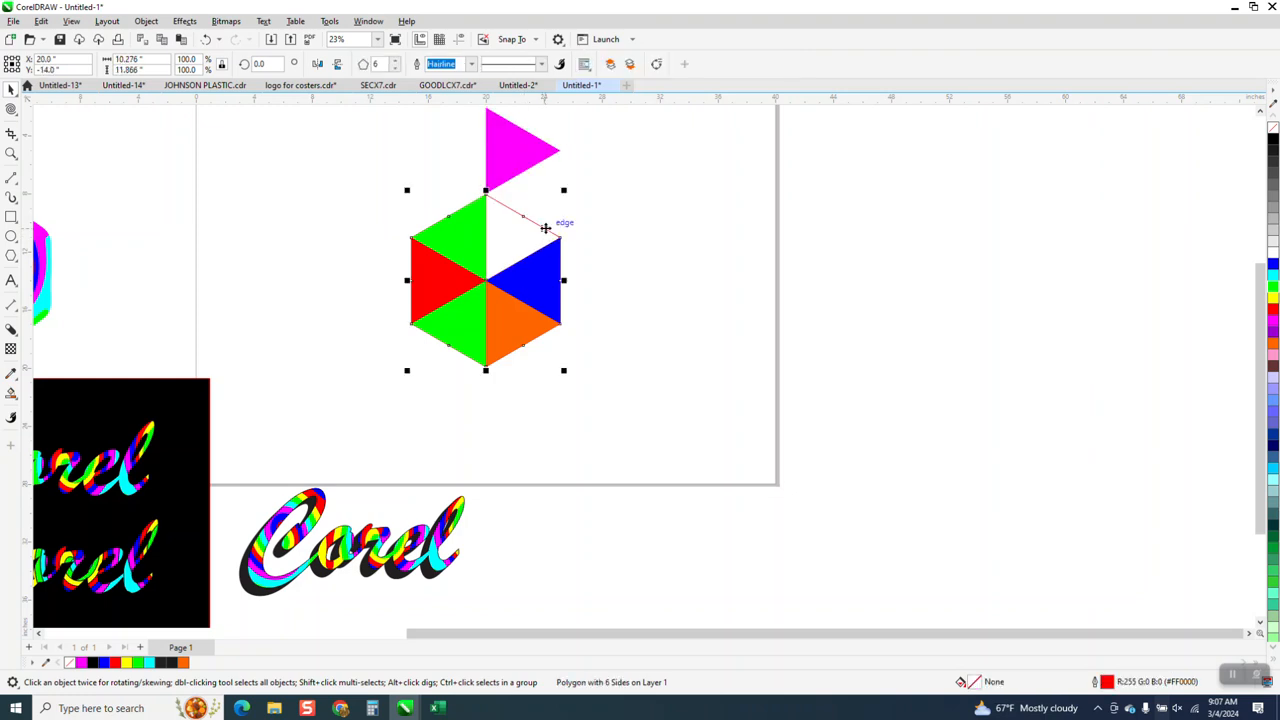
pyautogui.click(525, 238)
pyautogui.click(472, 233)
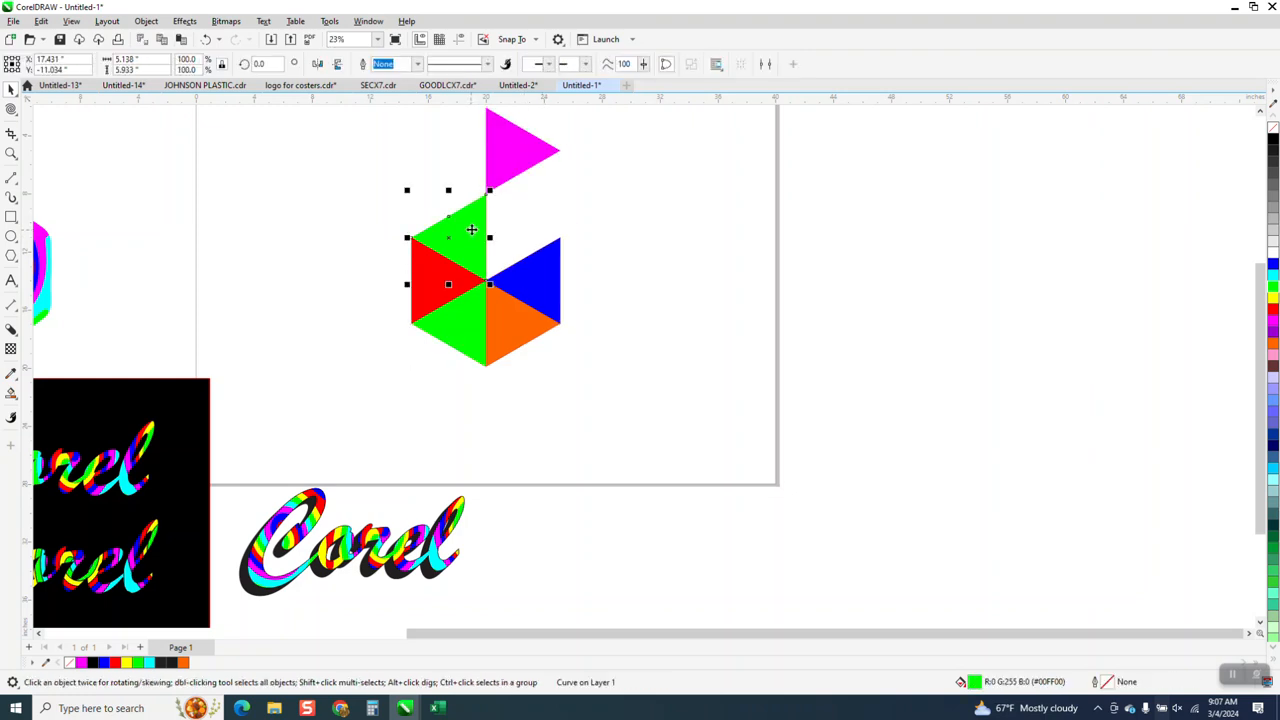
pyautogui.press('Up')
pyautogui.click(486, 231)
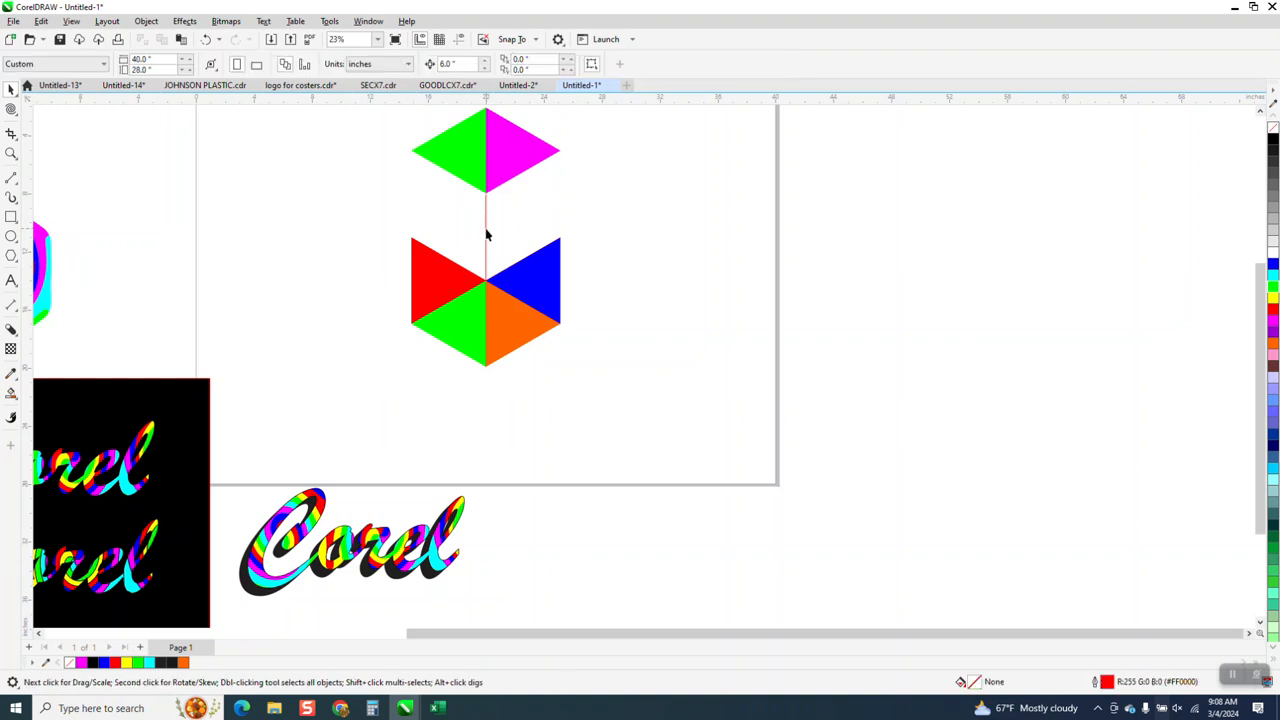
pyautogui.press('Delete')
# Nudge the blue and red triangles up 6 inches and delete the two diagonal dividing lines beneath them.
pyautogui.click(544, 285)
pyautogui.press('Up')
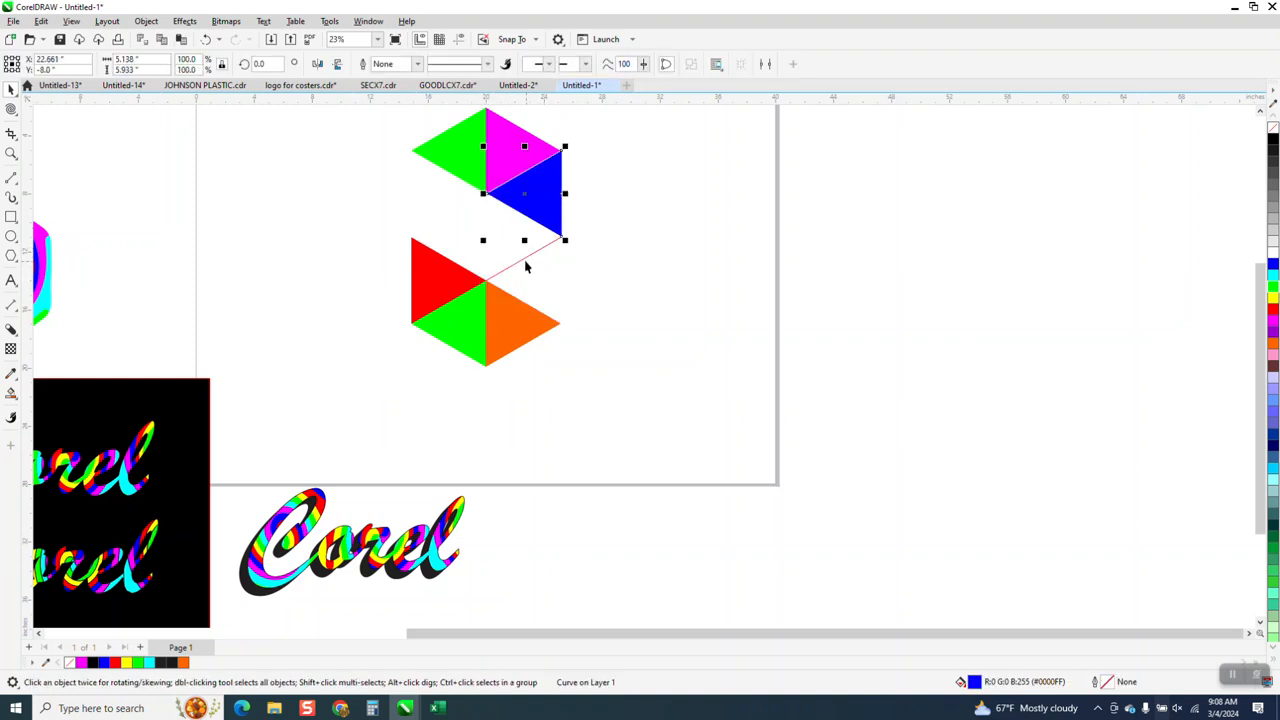
pyautogui.click(524, 258)
pyautogui.press('Delete')
pyautogui.click(459, 268)
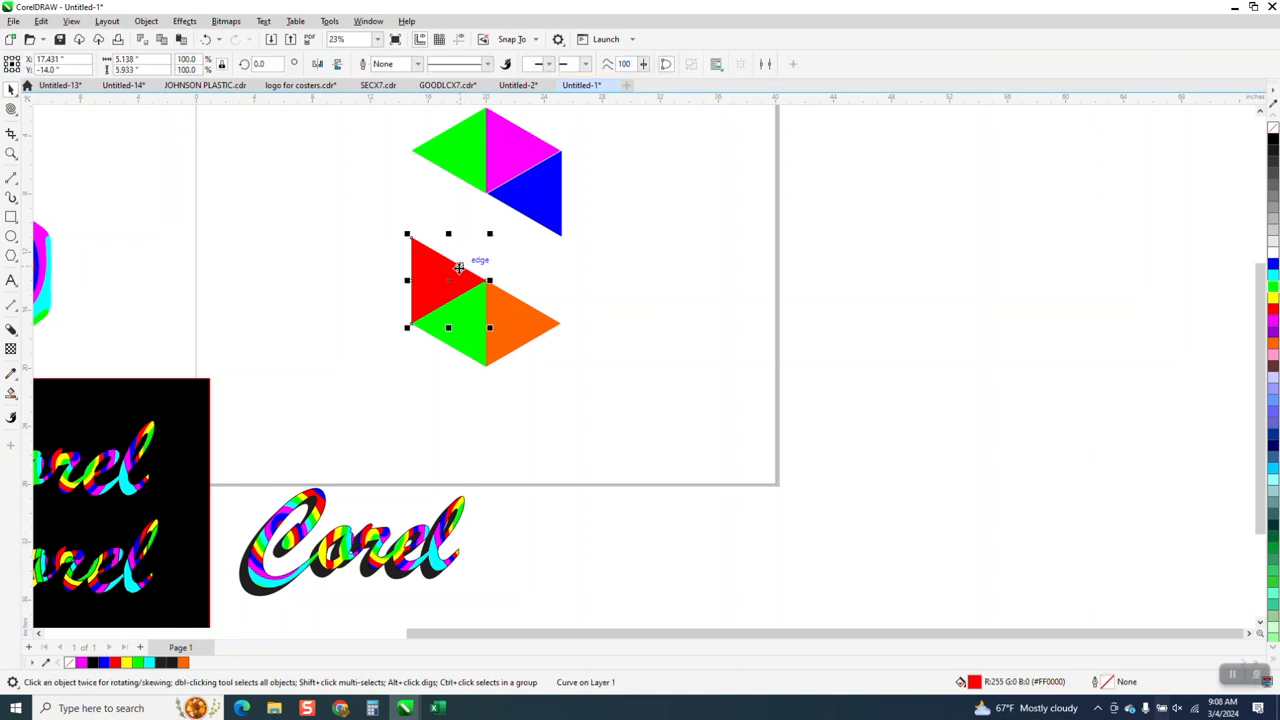
pyautogui.press('Up')
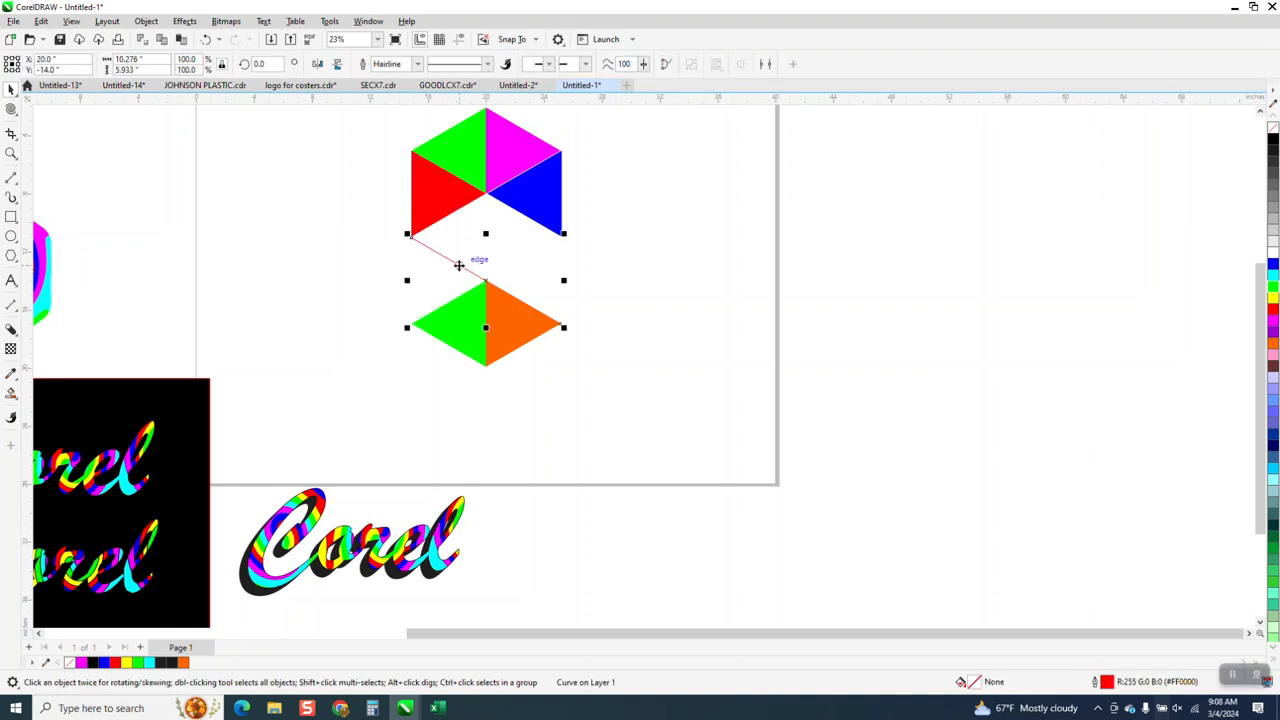
pyautogui.click(455, 258)
# Nudge the orange and lower green triangles up 6 inches into the new hexagon and recolor that green one yellow.
pyautogui.moveTo(594, 383); pyautogui.dragTo(594, 378)
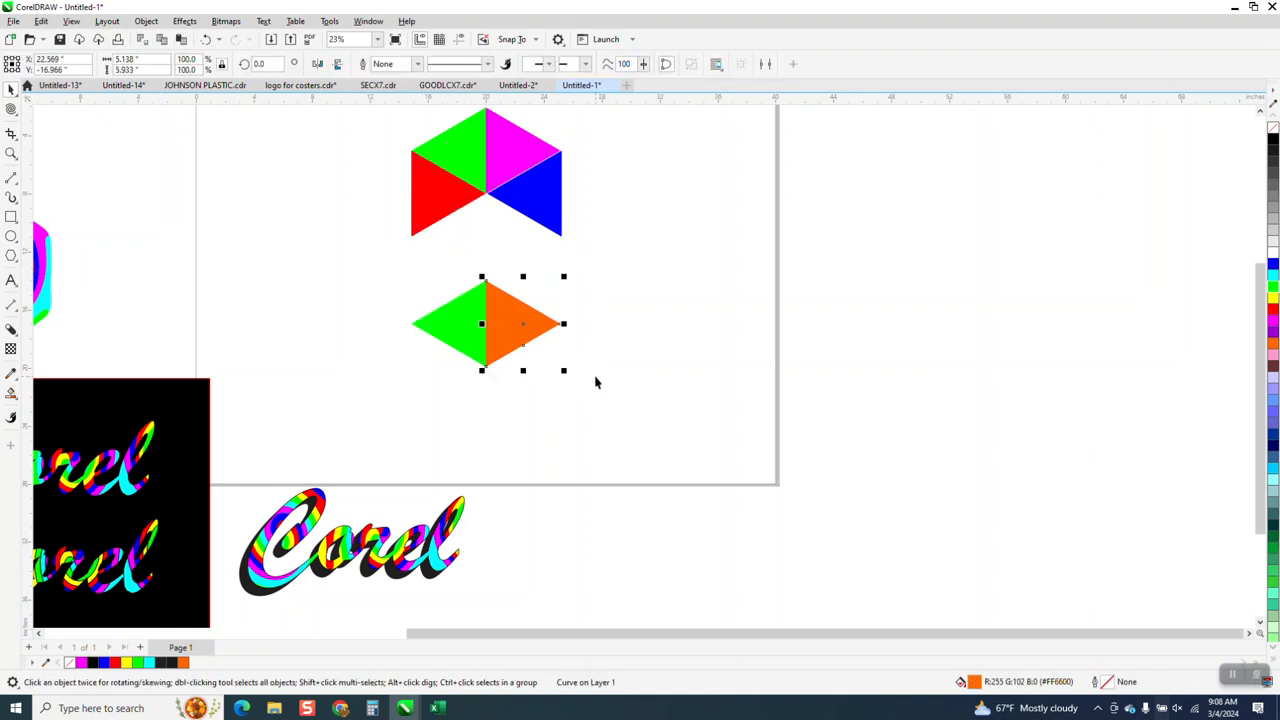
pyautogui.press('Up')
pyautogui.click(481, 330)
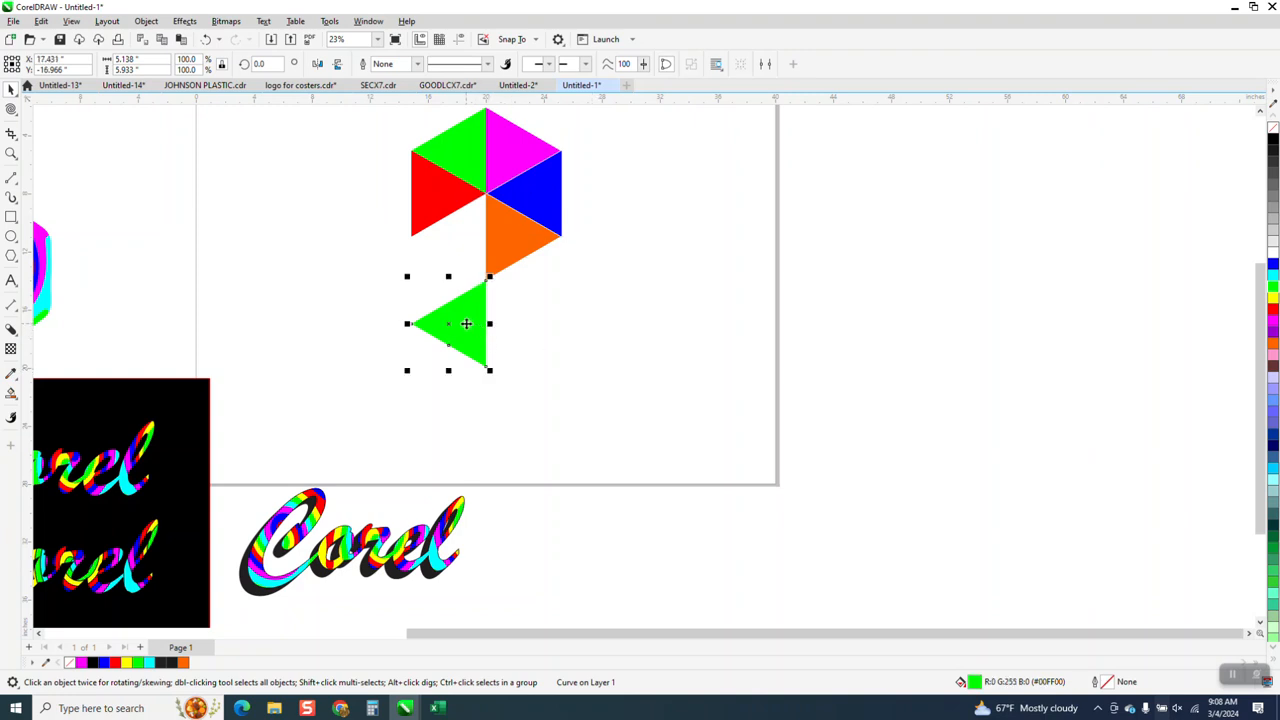
pyautogui.press('Up')
pyautogui.scroll(-1, 465, 330)
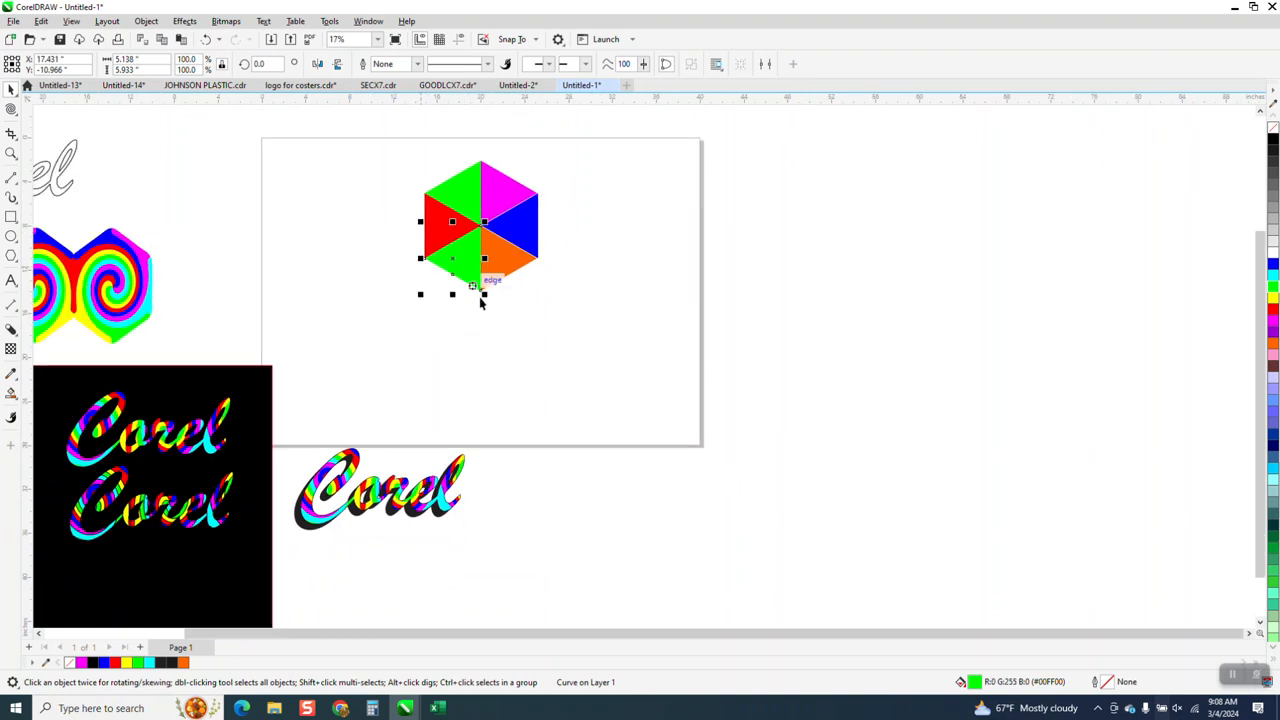
pyautogui.press('Escape')
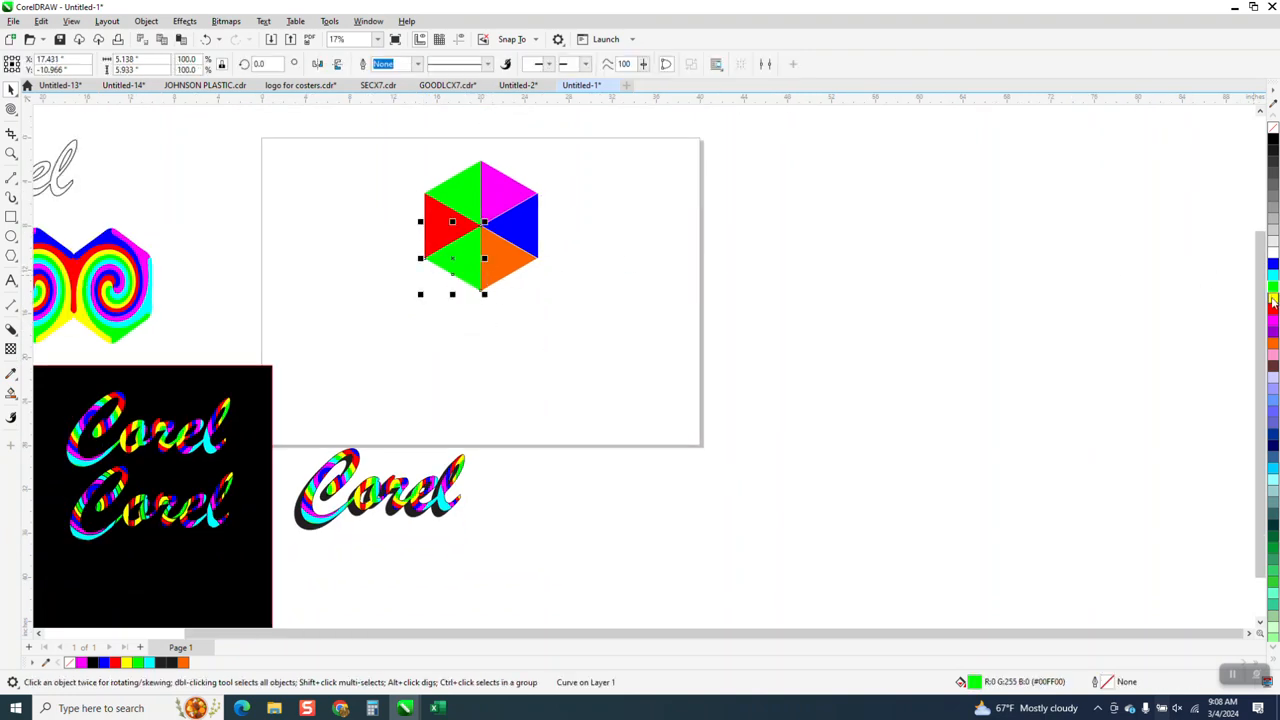
pyautogui.click(1273, 299)
# Reposition the magenta triangle so its lower corner meets the hexagon's center, closing the gap beside the blue triangle.
pyautogui.moveTo(397, 148); pyautogui.dragTo(590, 342)
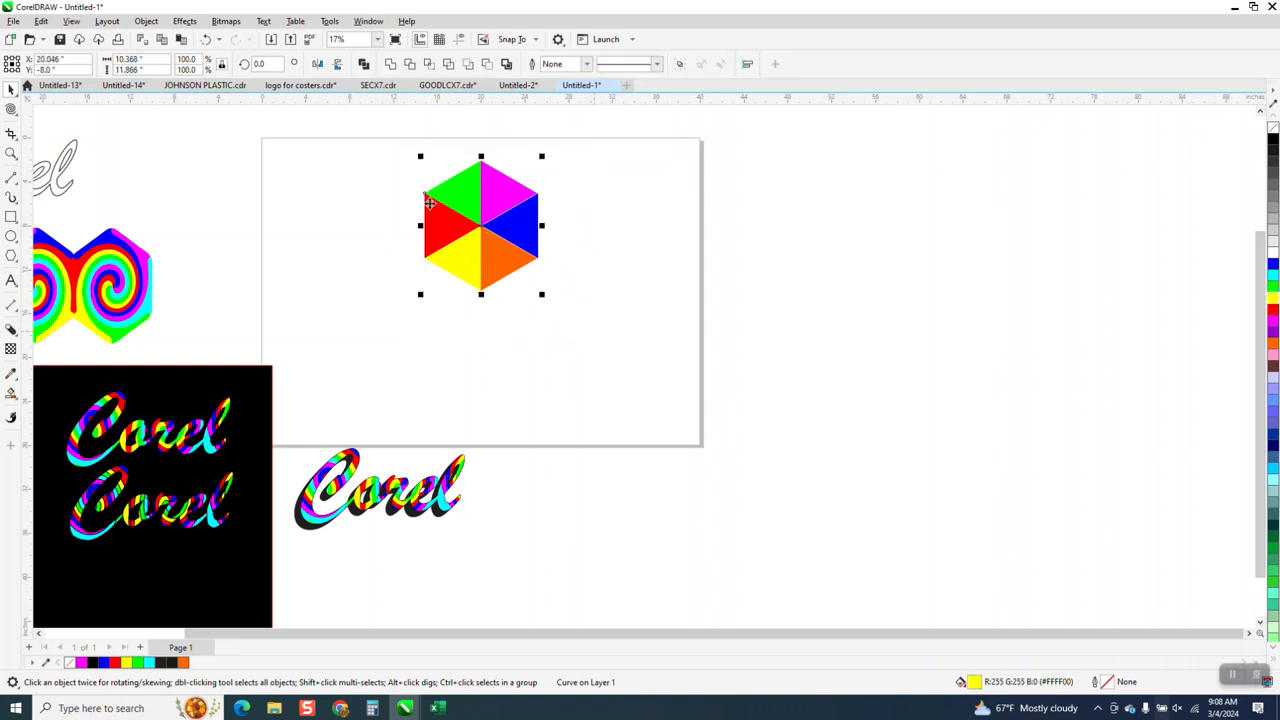
pyautogui.click(12, 154)
pyautogui.moveTo(497, 176); pyautogui.dragTo(573, 210)
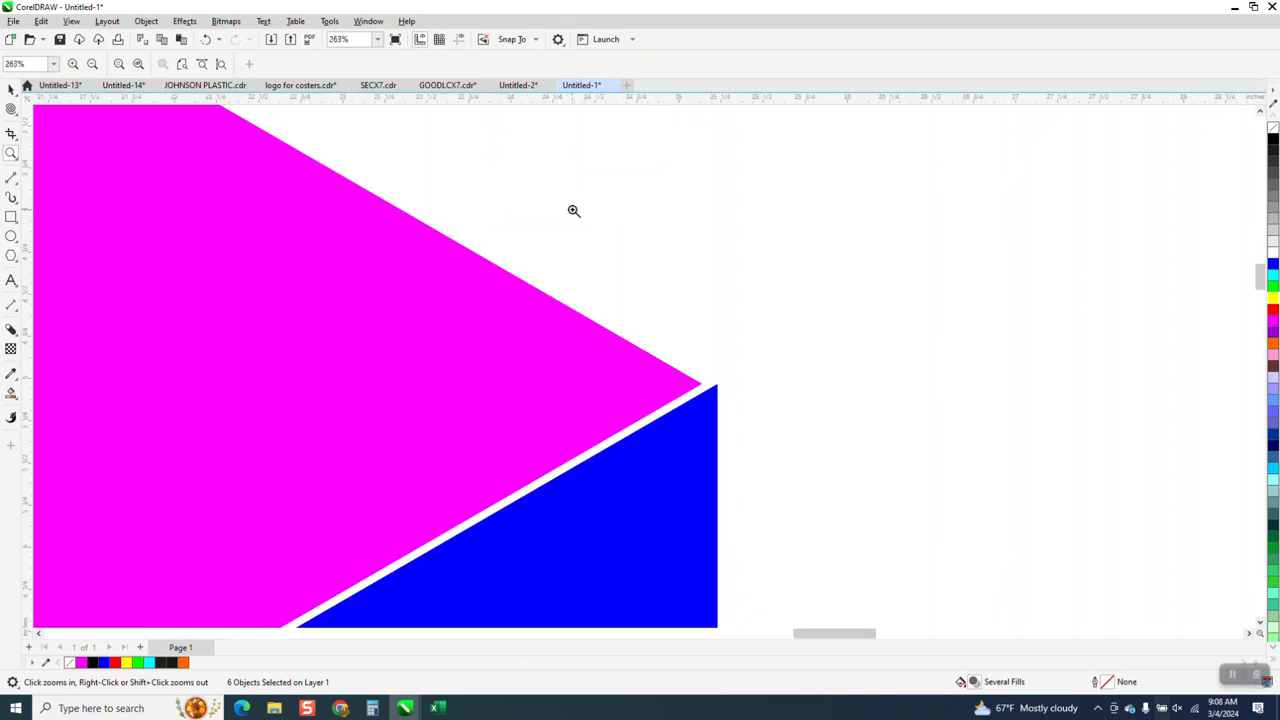
pyautogui.scroll(-4, 574, 209)
pyautogui.click(8, 89)
pyautogui.moveTo(534, 225); pyautogui.dragTo(618, 200)
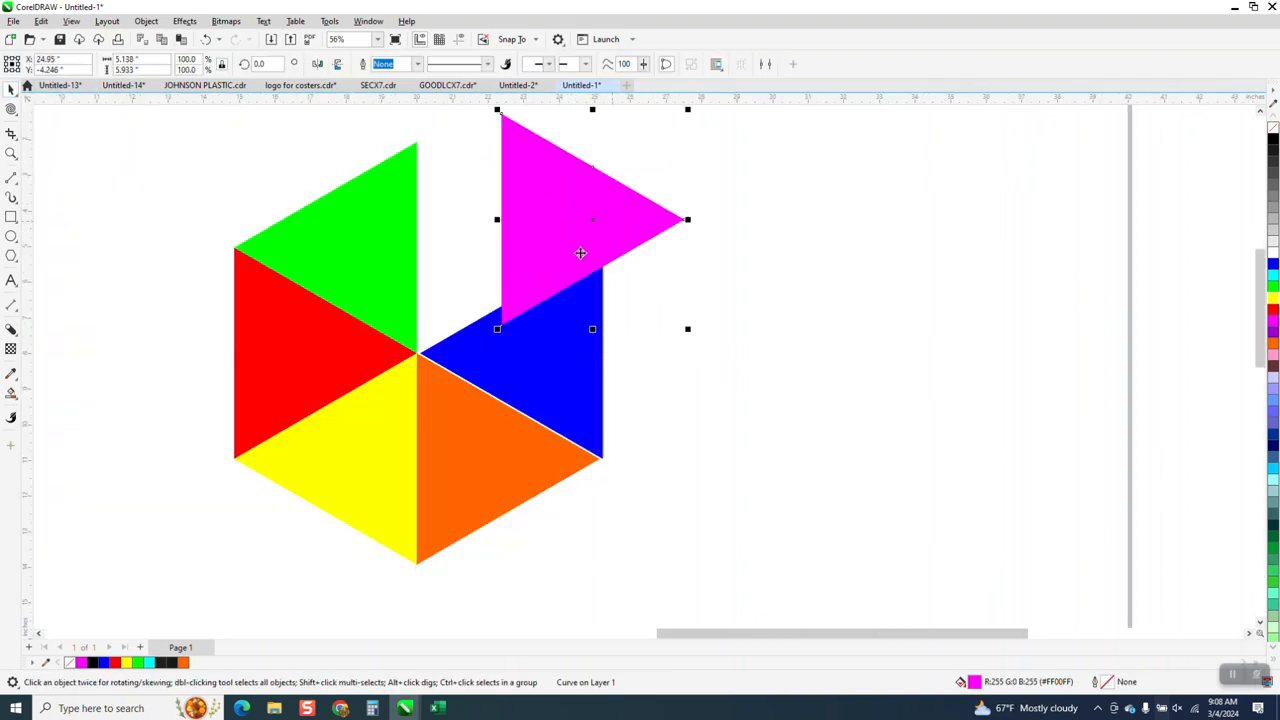
pyautogui.moveTo(503, 324); pyautogui.dragTo(426, 357)
pyautogui.scroll(-2, 480, 322)
# Group the six colored triangles of the hexagon into one object.
pyautogui.moveTo(277, 191); pyautogui.dragTo(657, 543)
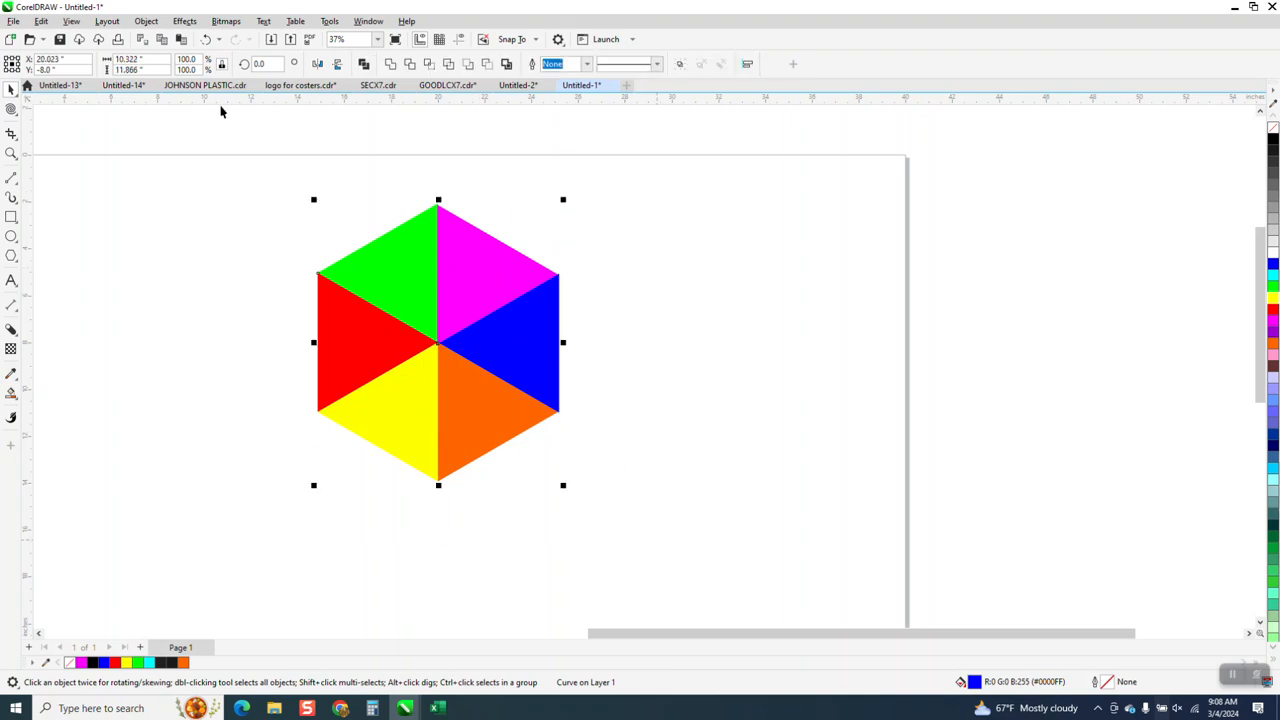
pyautogui.click(146, 21)
pyautogui.moveTo(180, 252)
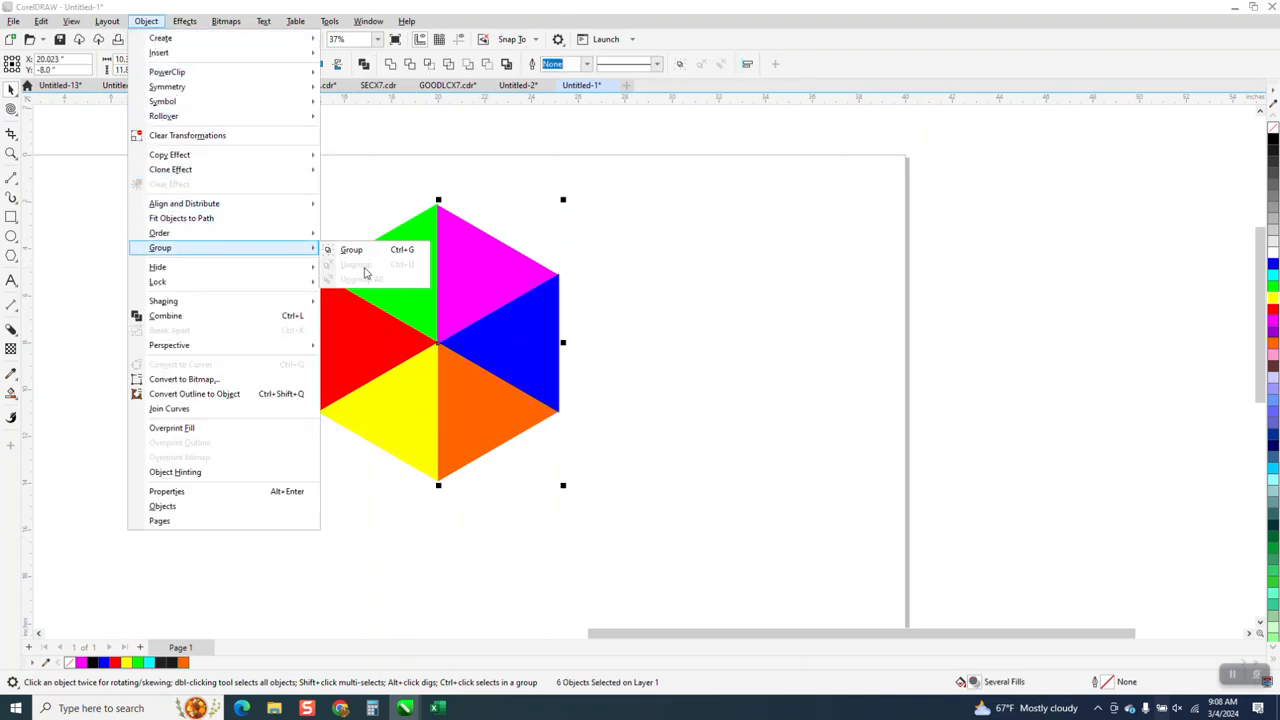
pyautogui.click(365, 250)
# Twirl the grouped hexagon around its center into a multicolored spiral with the Twirl tool.
pyautogui.click(15, 117)
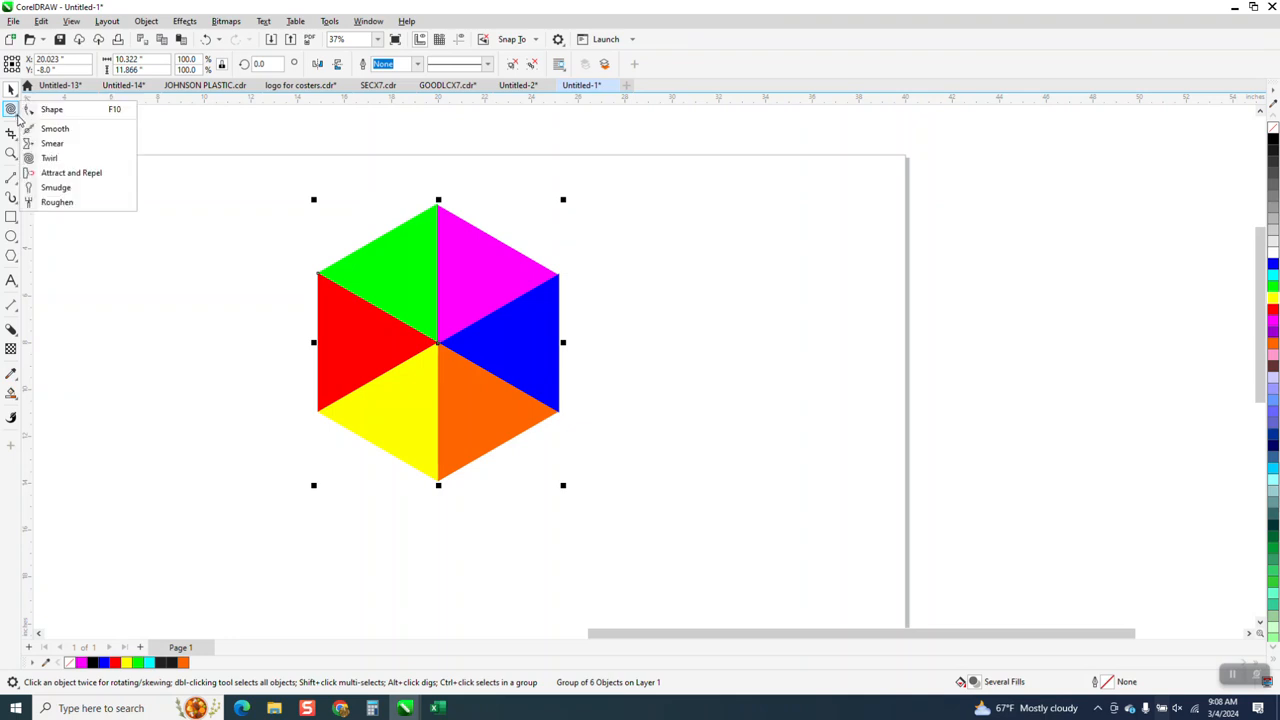
pyautogui.click(50, 158)
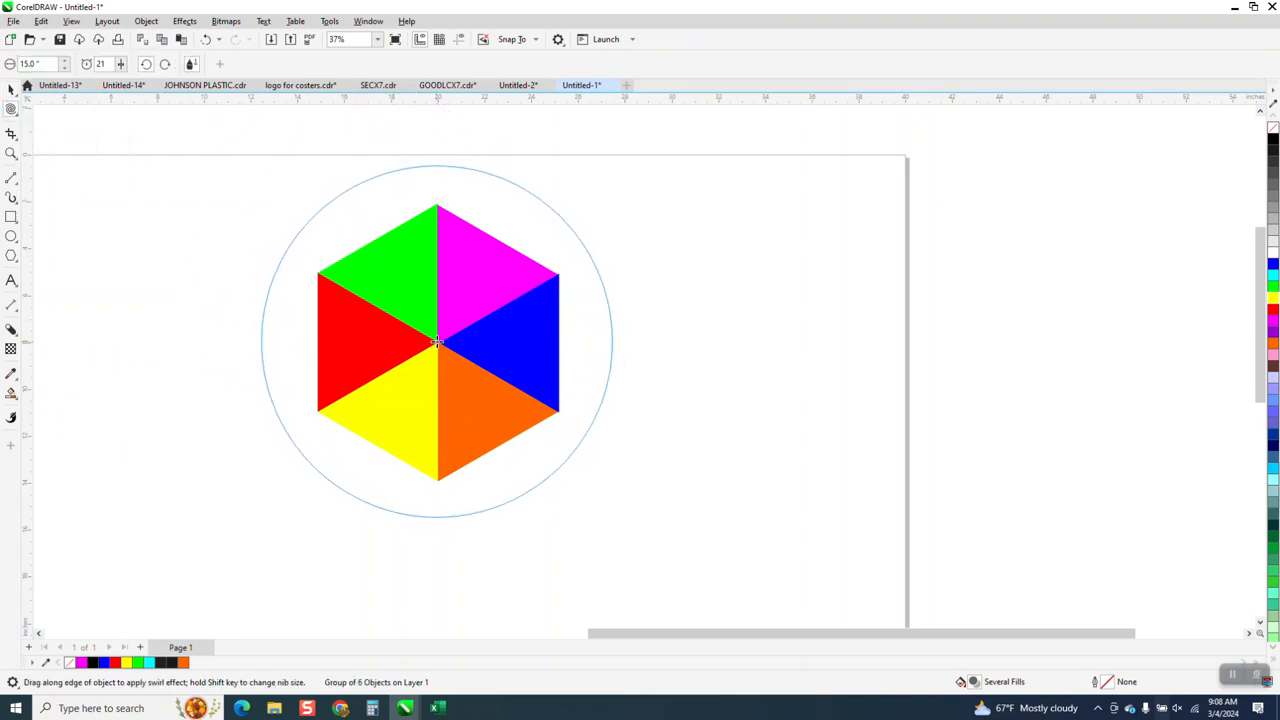
pyautogui.moveTo(440, 342); pyautogui.dragTo(434, 338)
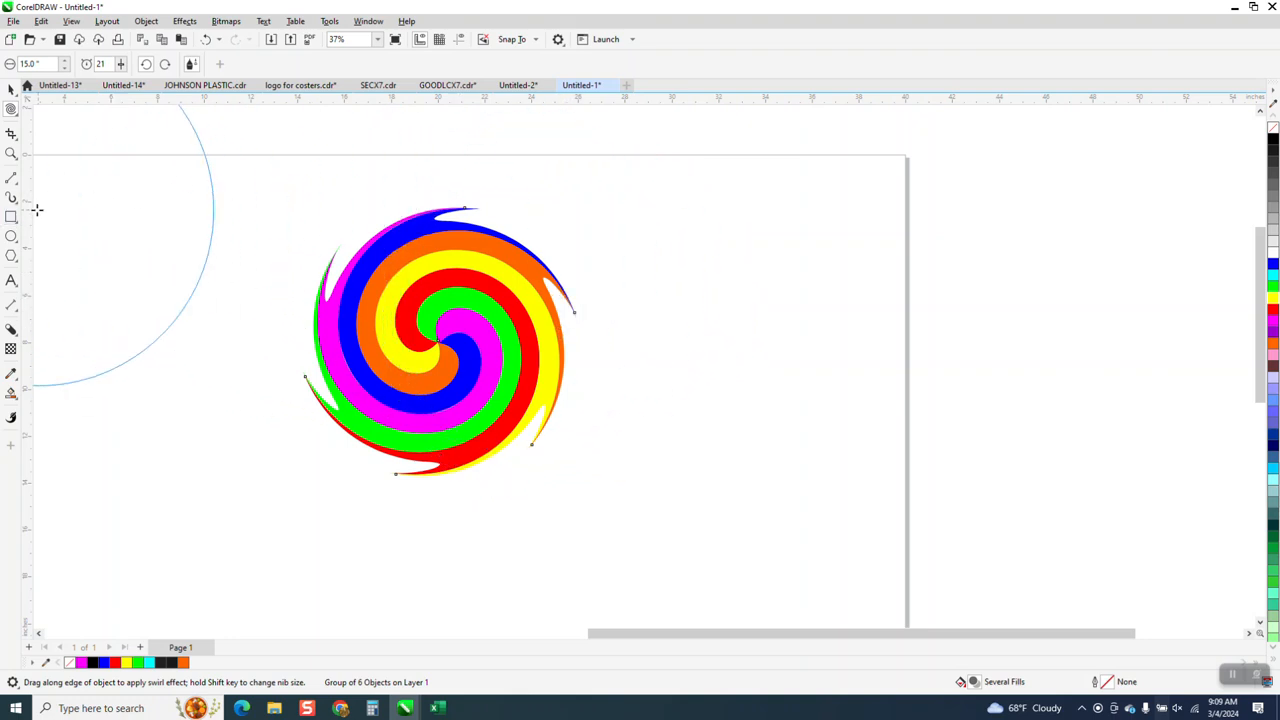
pyautogui.click(11, 90)
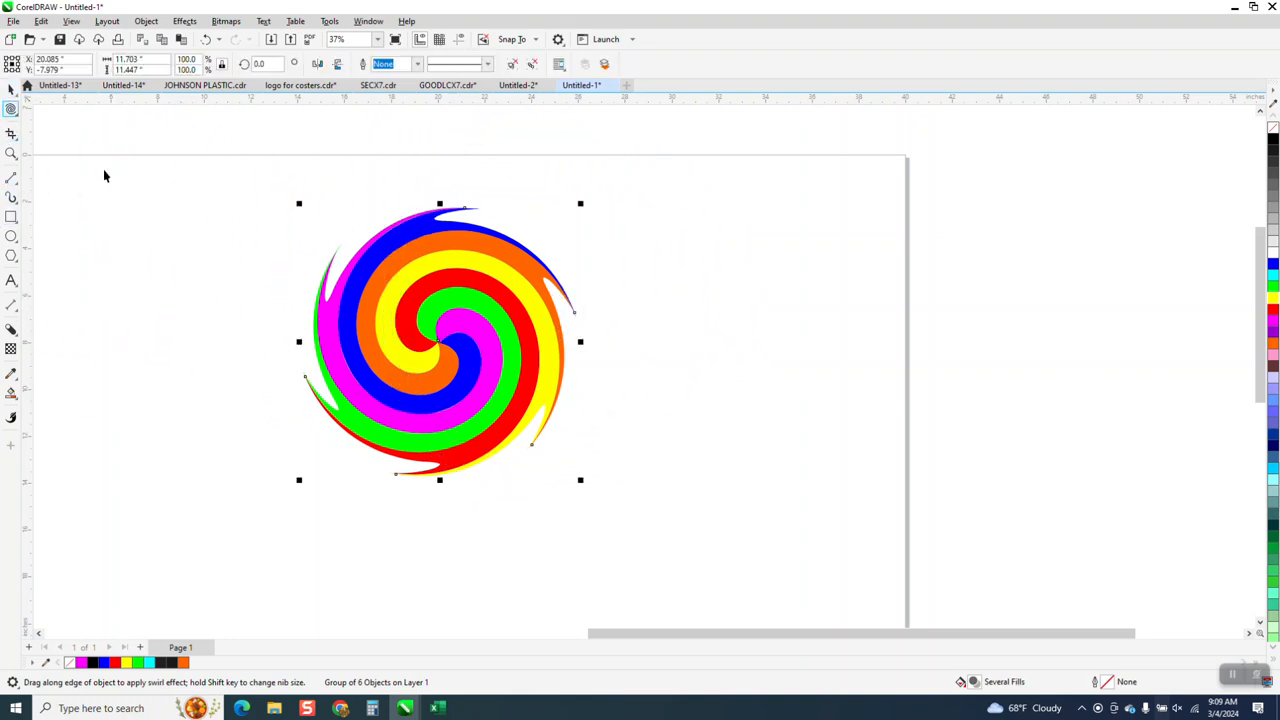
# Crop the multicolored spiral to a rectangle about 6.76 by 7.15 inches around its center.
pyautogui.click(12, 136)
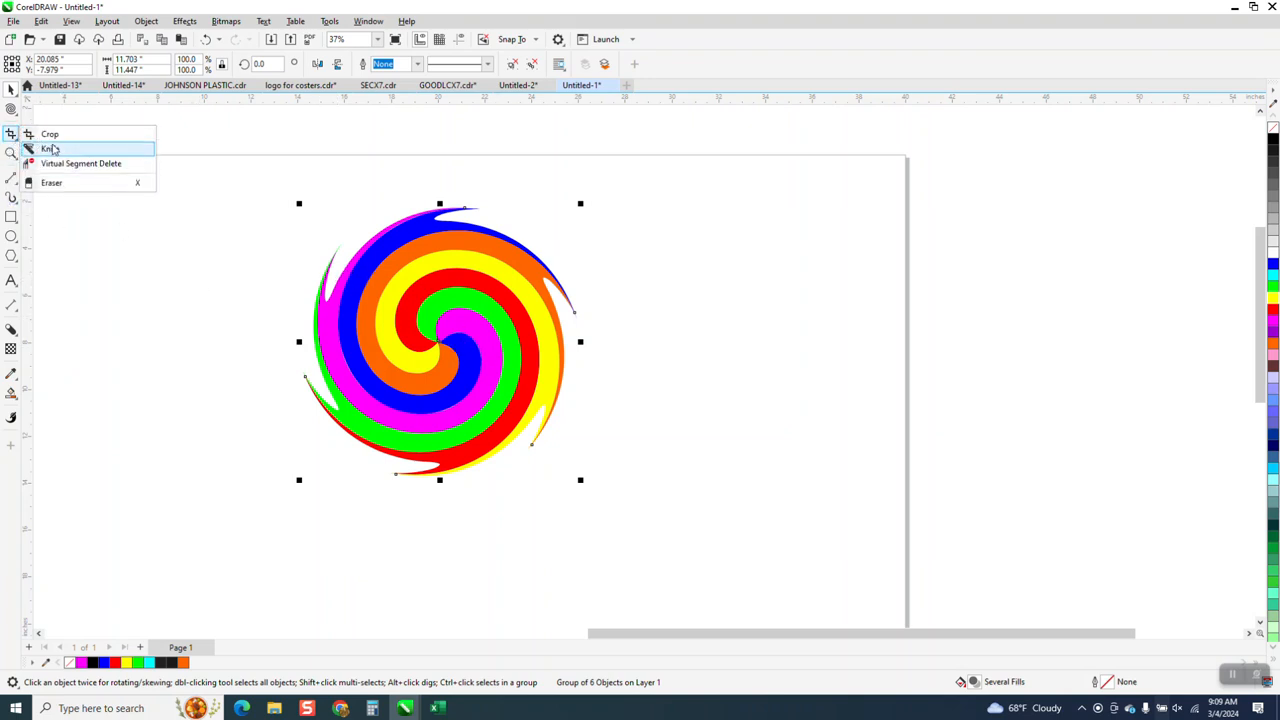
pyautogui.click(50, 134)
pyautogui.moveTo(353, 269); pyautogui.dragTo(510, 437)
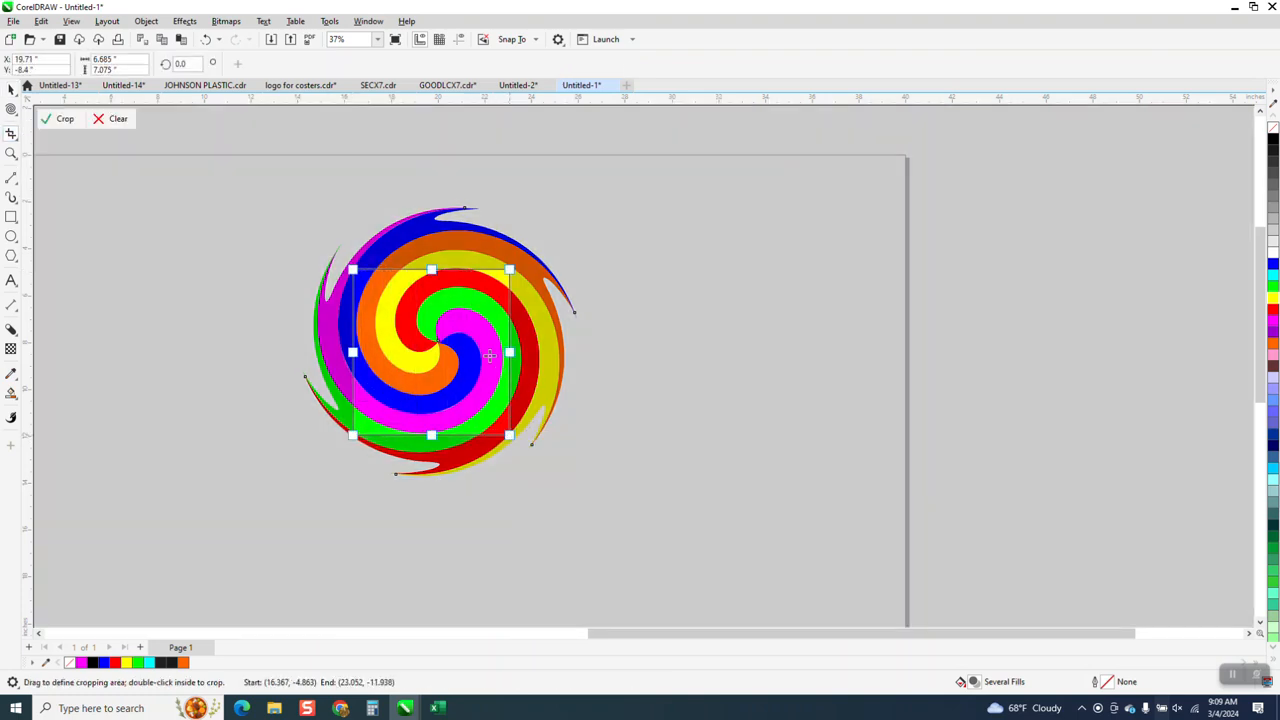
pyautogui.moveTo(435, 265); pyautogui.dragTo(442, 259)
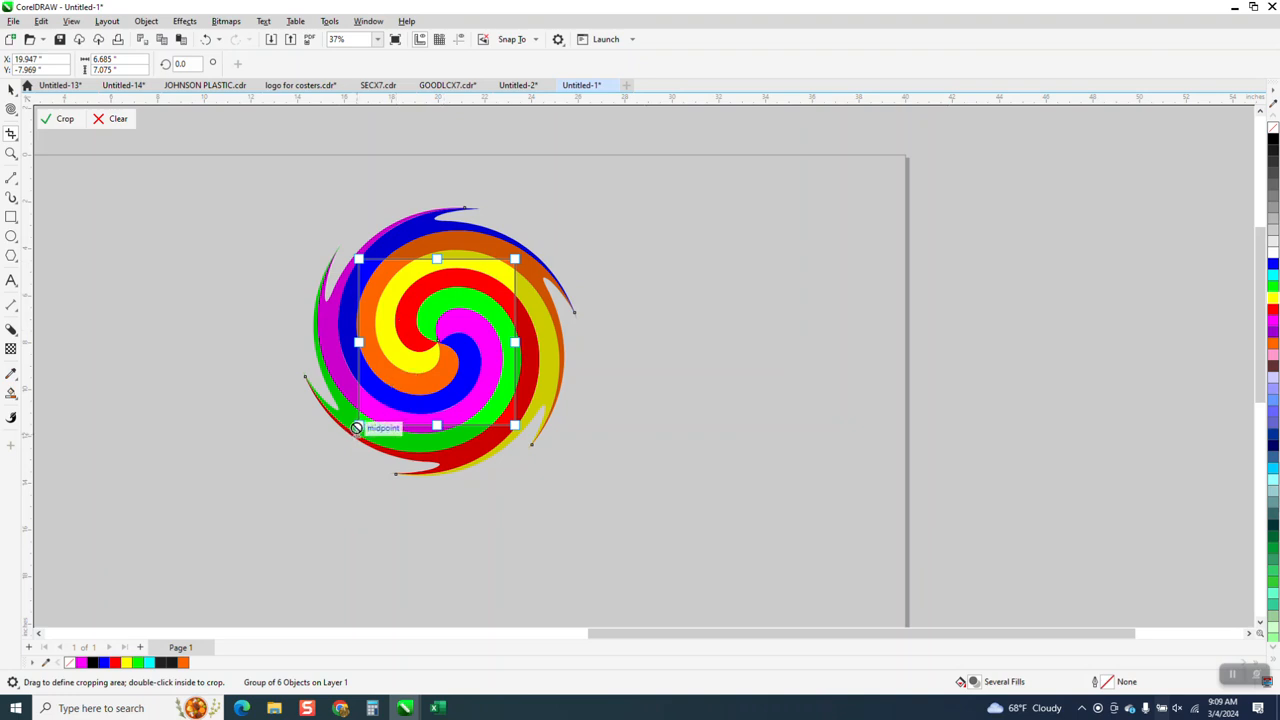
pyautogui.moveTo(358, 426); pyautogui.dragTo(356, 428)
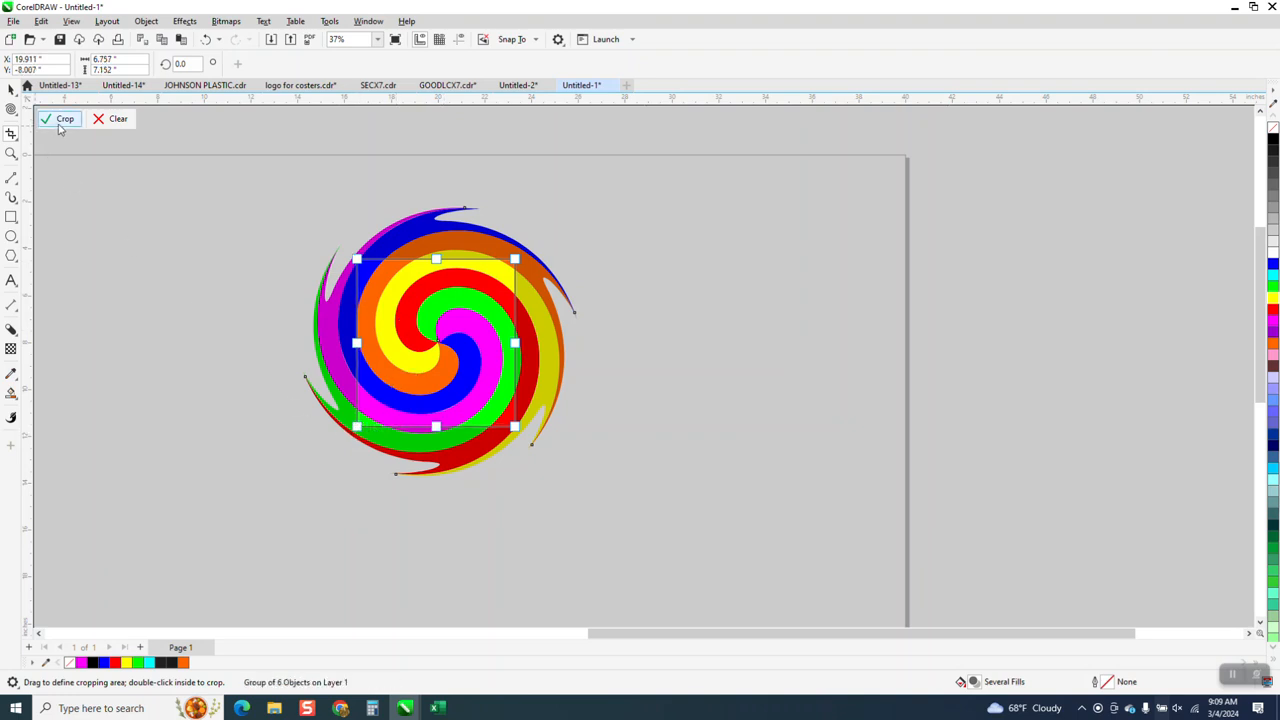
pyautogui.click(62, 119)
pyautogui.click(11, 88)
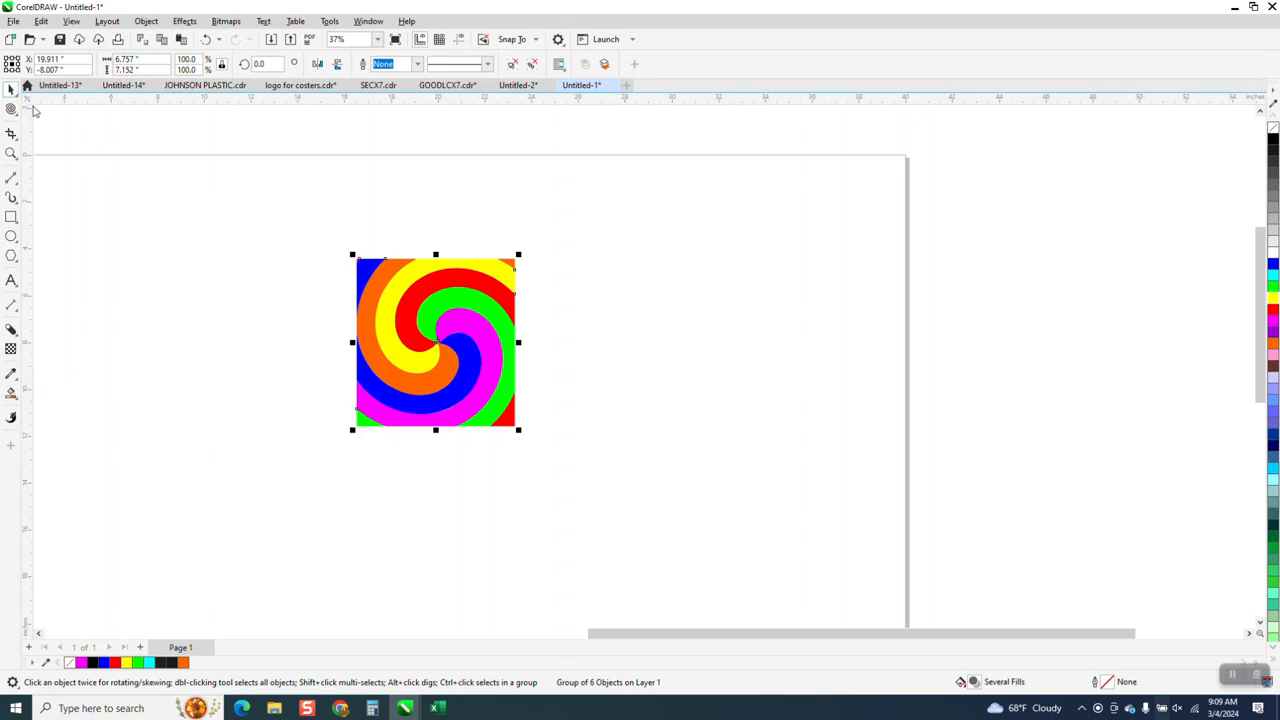
# Scale the cropped swirl tile proportionally to a width of 6 inches.
pyautogui.click(418, 362)
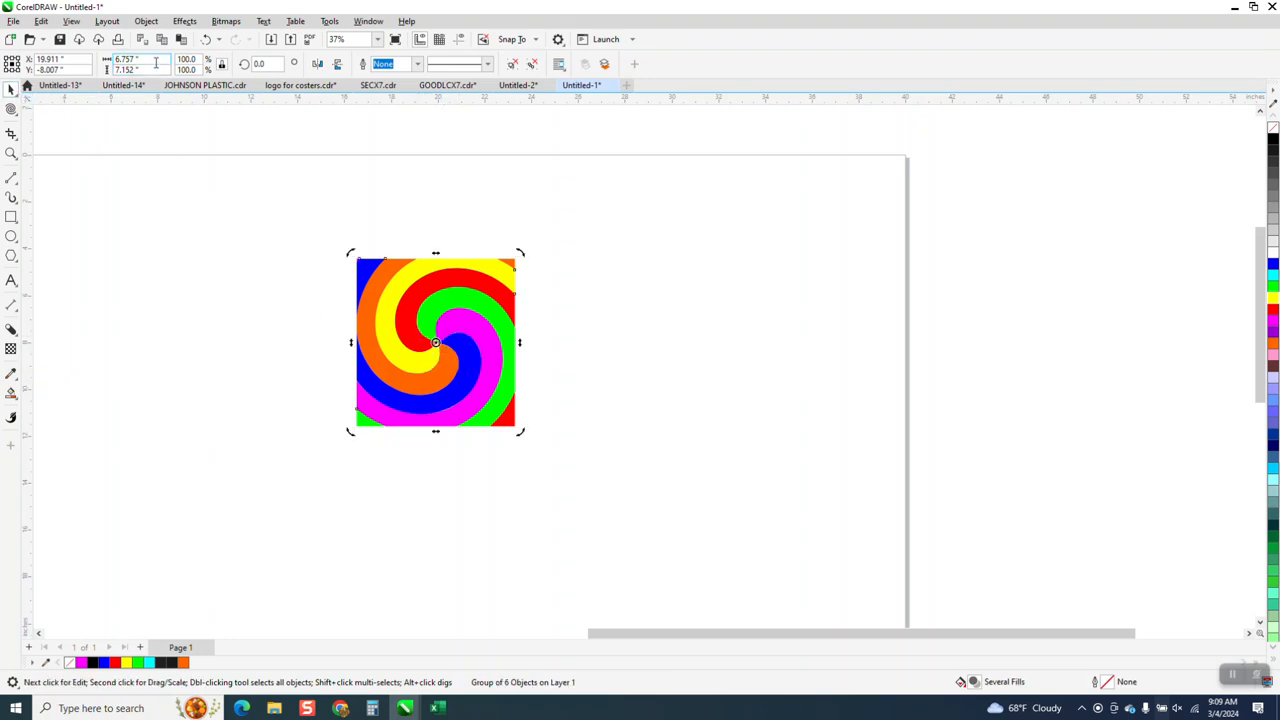
pyautogui.write('6')
pyautogui.press('Return')
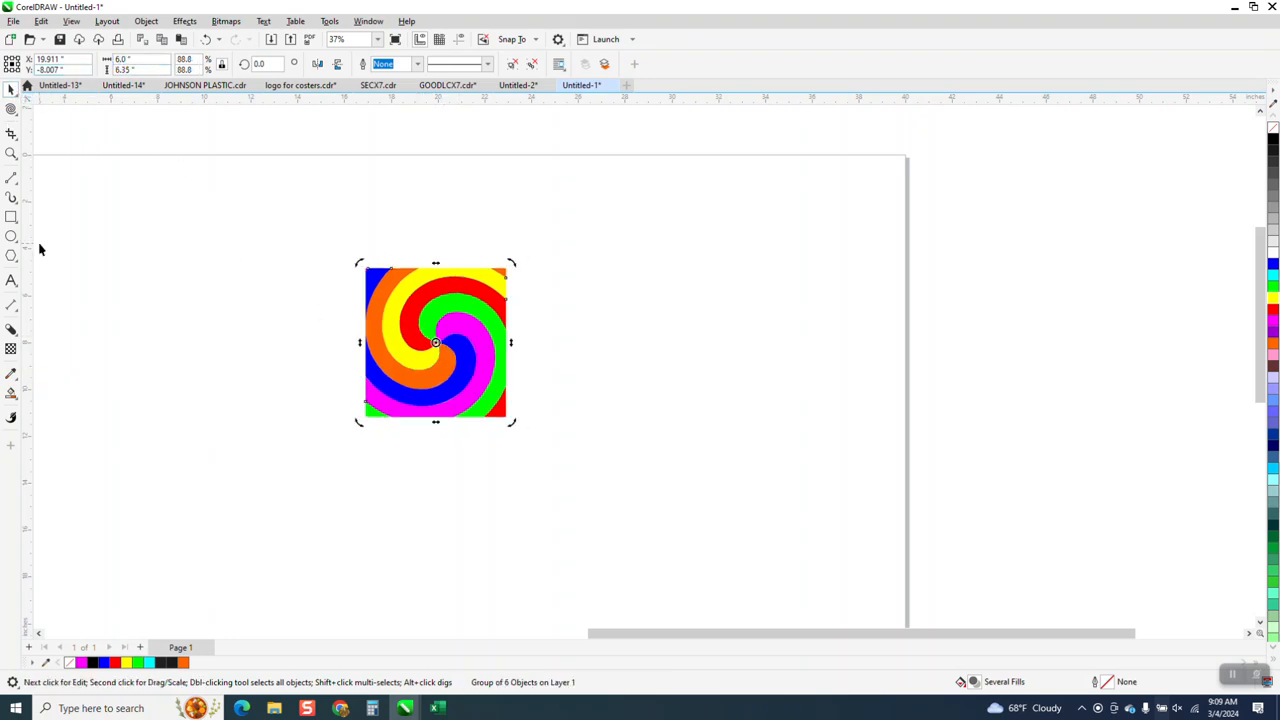
# Duplicate the swirl tile 6 inches to the right and mirror the copy vertically.
pyautogui.click(466, 112)
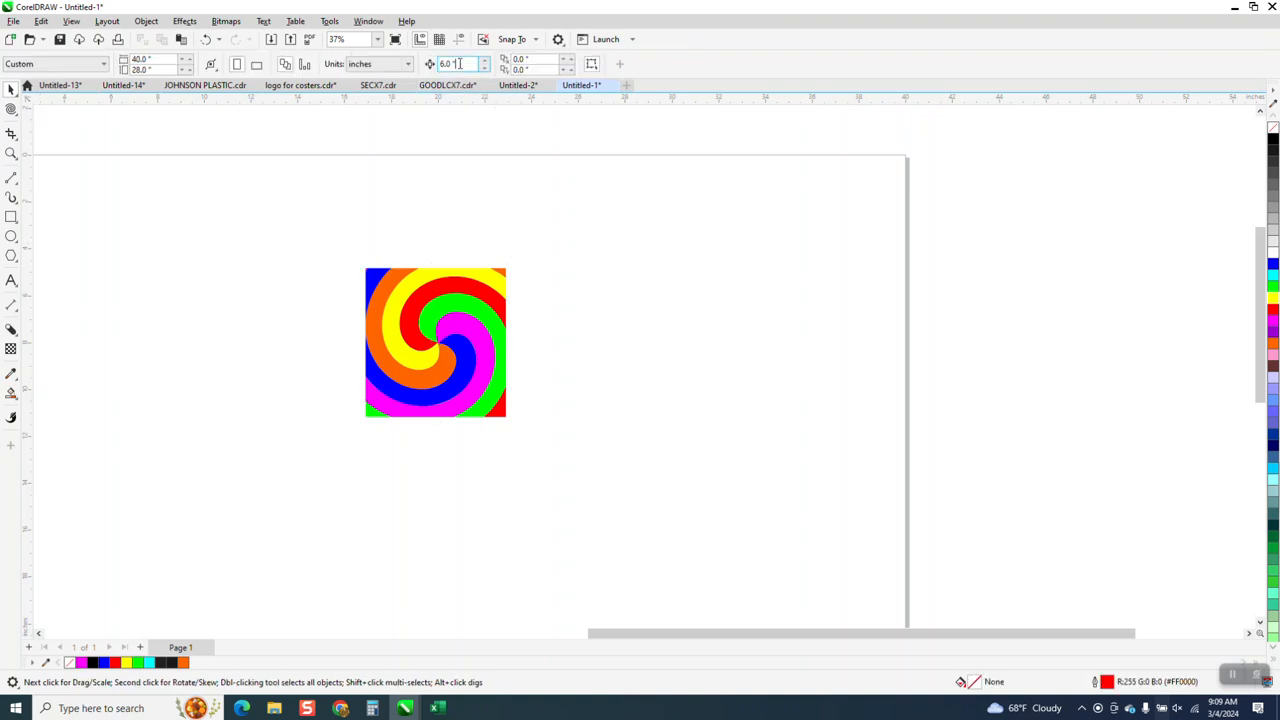
pyautogui.click(475, 285)
pyautogui.hotkey('ctrl', 'd')
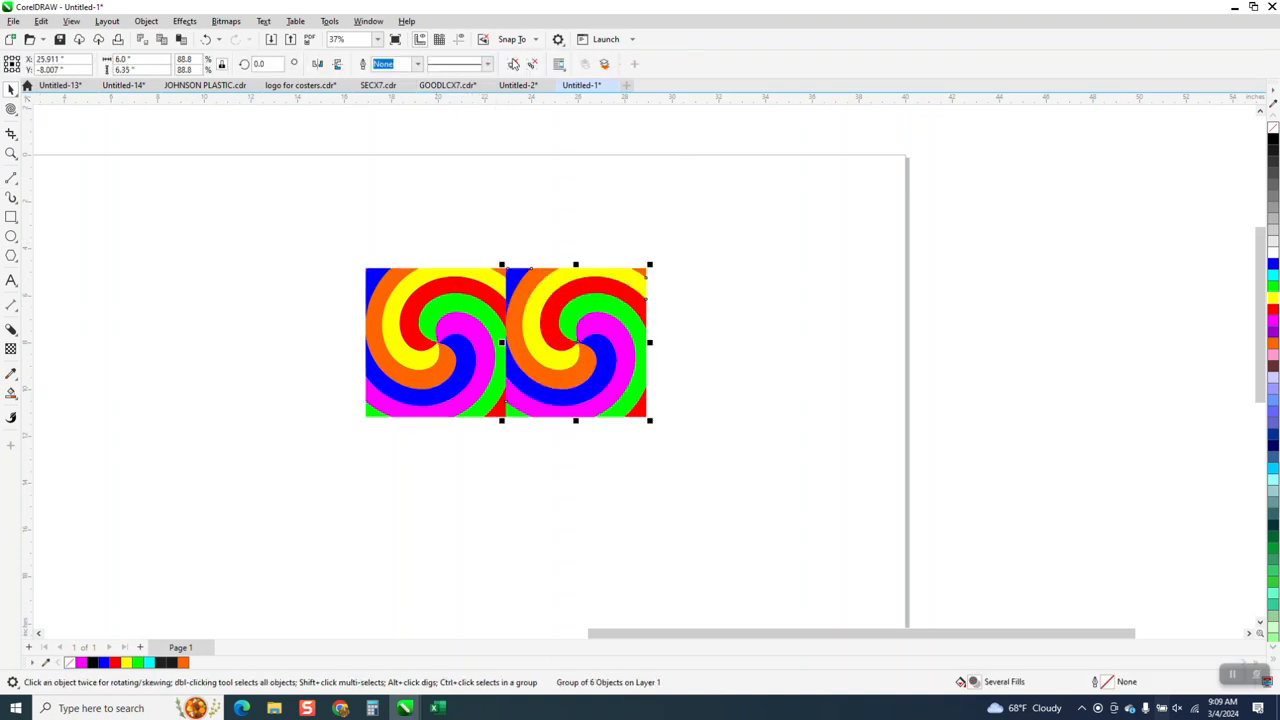
pyautogui.click(337, 63)
# Duplicate the pair of tiles 12 inches to the right and group all four tiles into one strip.
pyautogui.moveTo(331, 251); pyautogui.dragTo(769, 424)
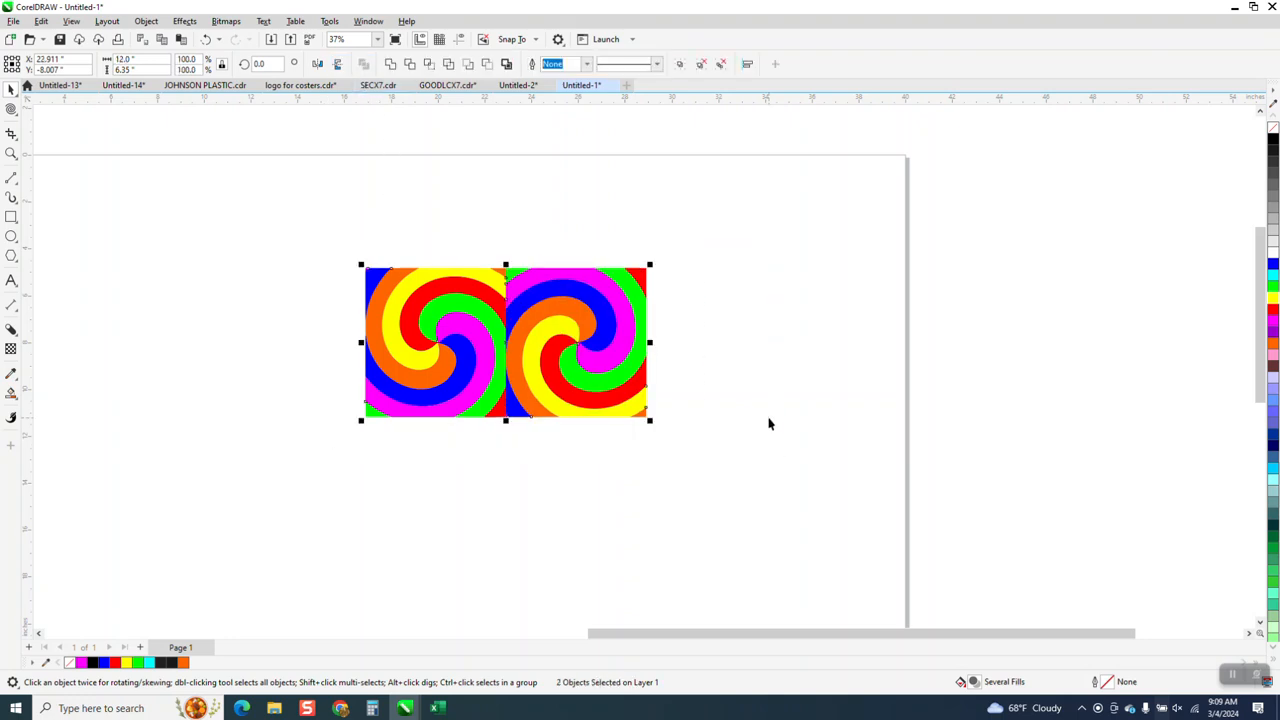
pyautogui.hotkey('ctrl', 'd')
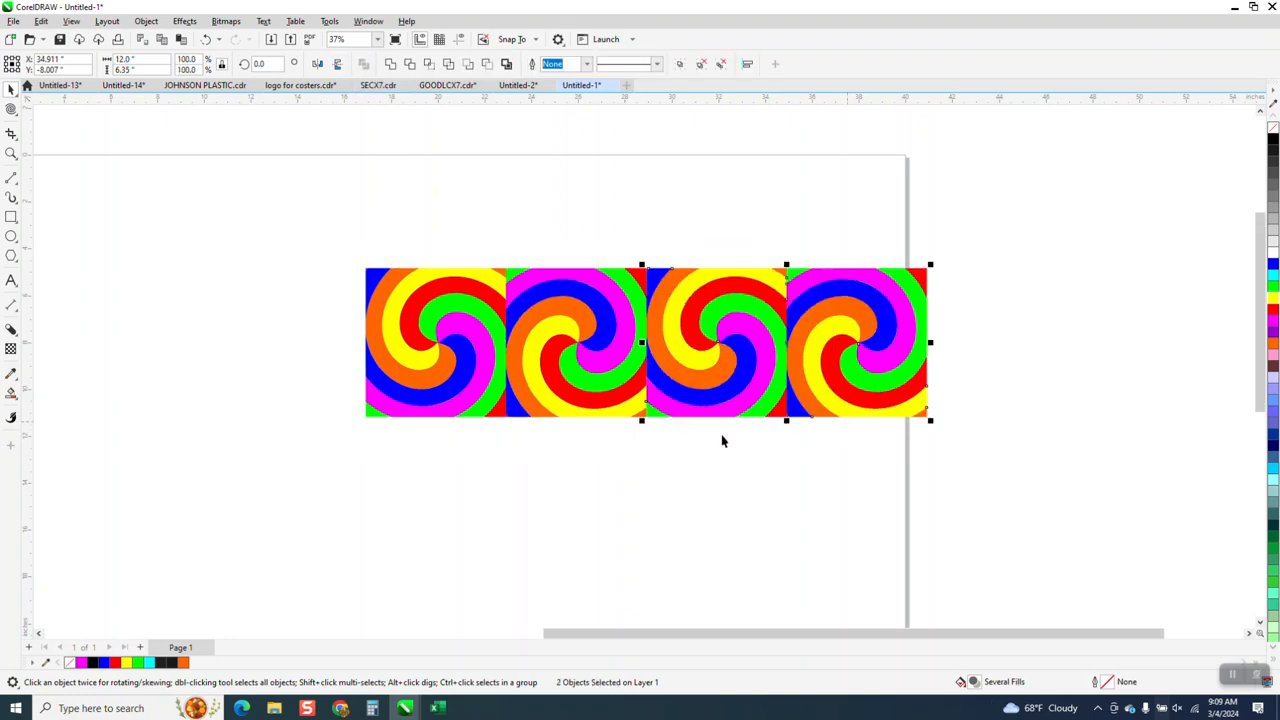
pyautogui.scroll(-1, 723, 437)
pyautogui.moveTo(866, 467); pyautogui.dragTo(977, 500)
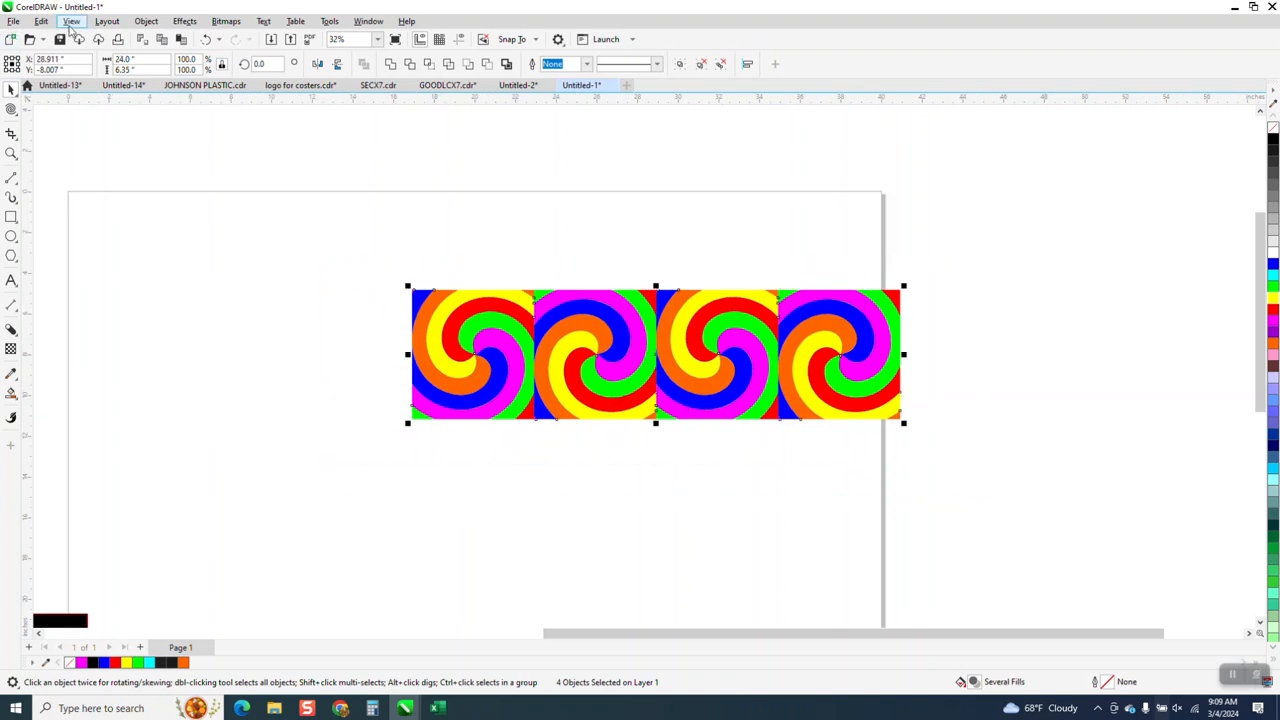
pyautogui.click(146, 21)
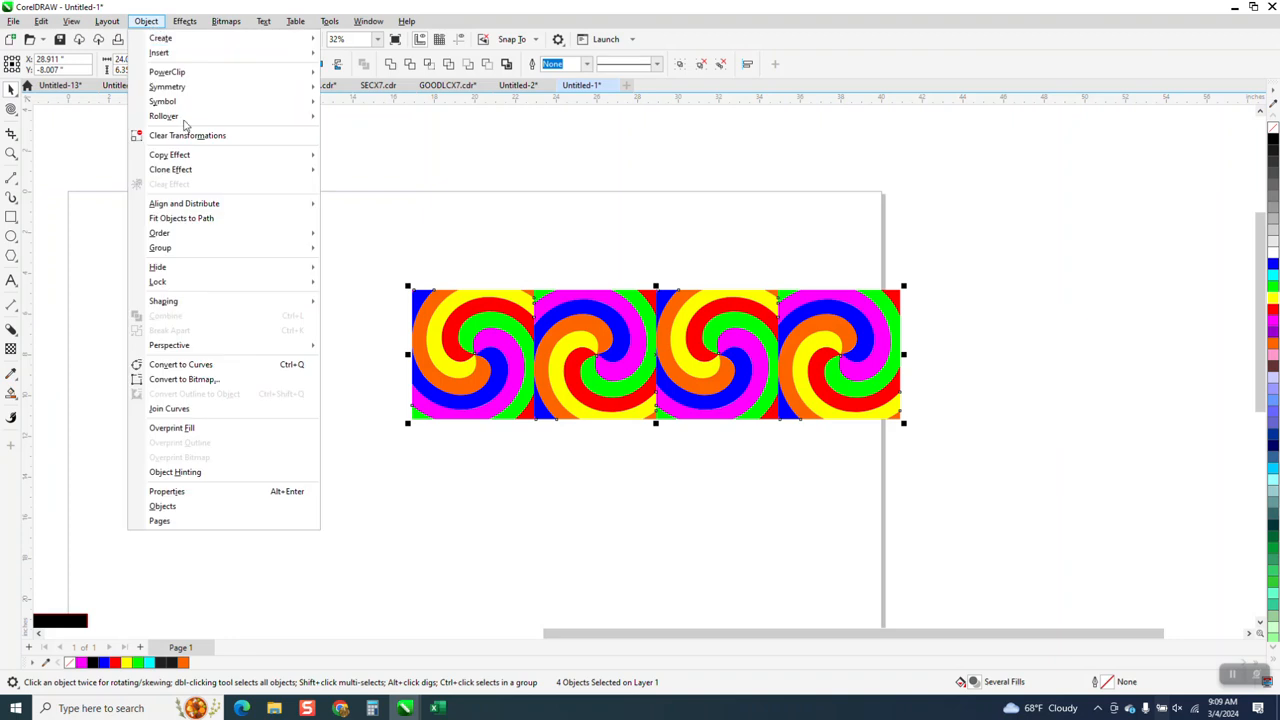
pyautogui.moveTo(197, 250)
pyautogui.click(352, 252)
# Bring the unfilled Corel outline lettering over to just above the swirl strip.
pyautogui.scroll(-4, 357, 246)
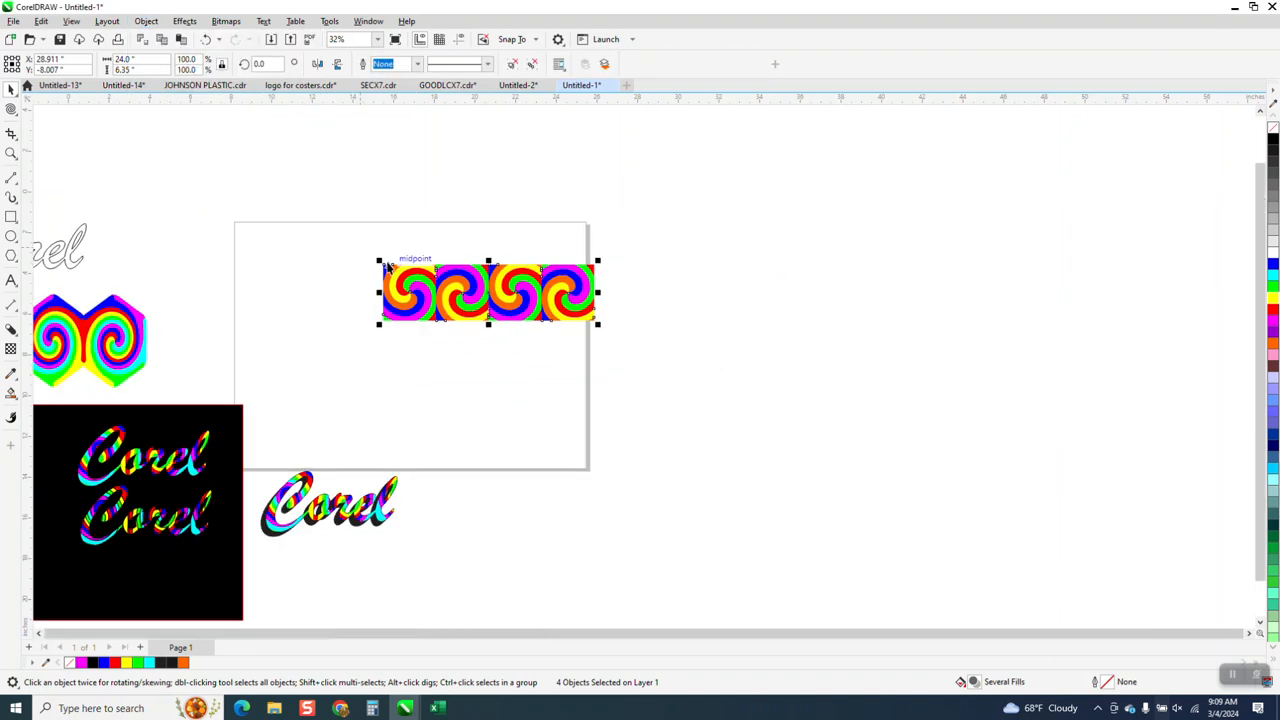
pyautogui.moveTo(156, 260); pyautogui.dragTo(508, 247)
pyautogui.click(11, 152)
pyautogui.moveTo(376, 172); pyautogui.dragTo(626, 354)
pyautogui.click(9, 89)
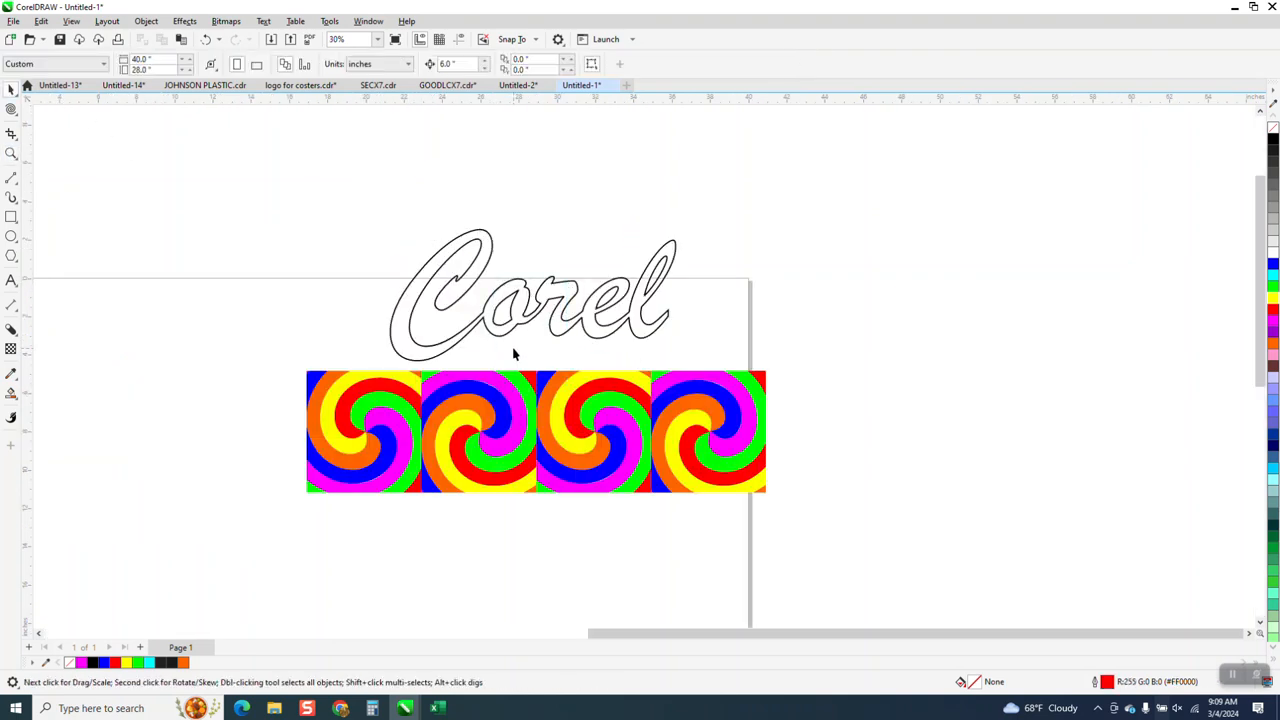
# Place the Corel outline over the swirl strip and bring it to the front.
pyautogui.moveTo(521, 330); pyautogui.dragTo(444, 449)
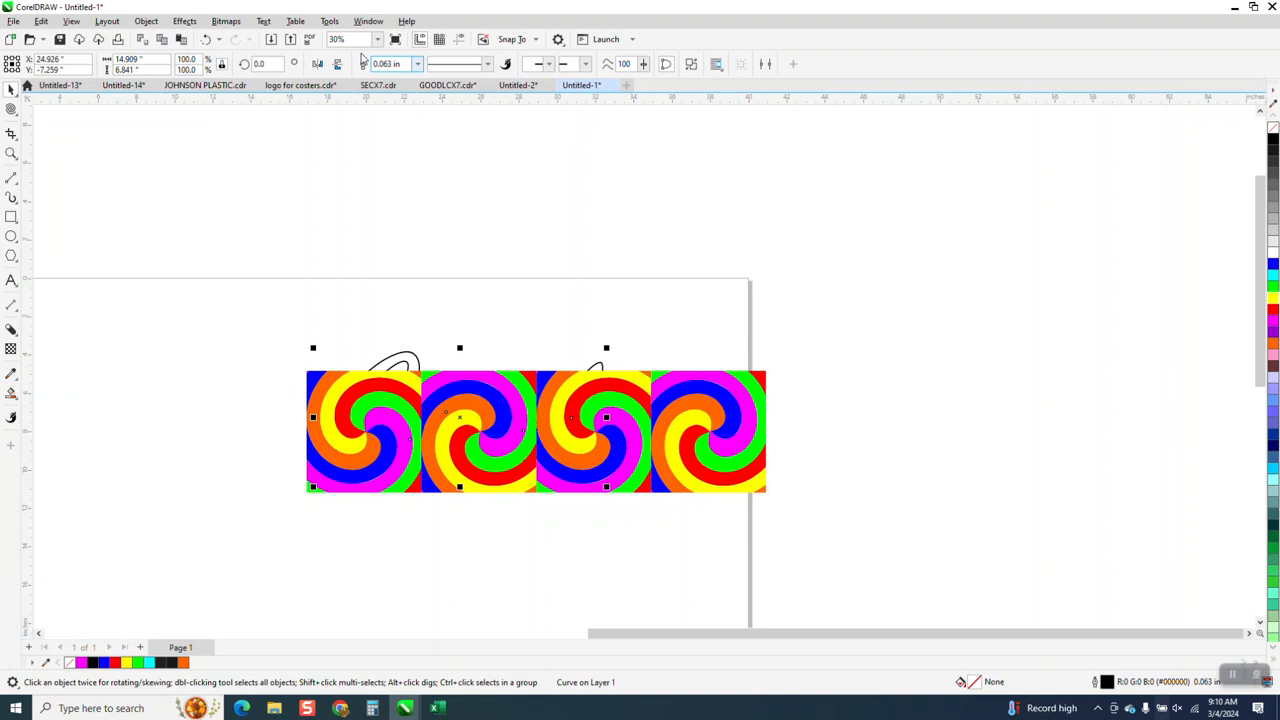
pyautogui.click(150, 21)
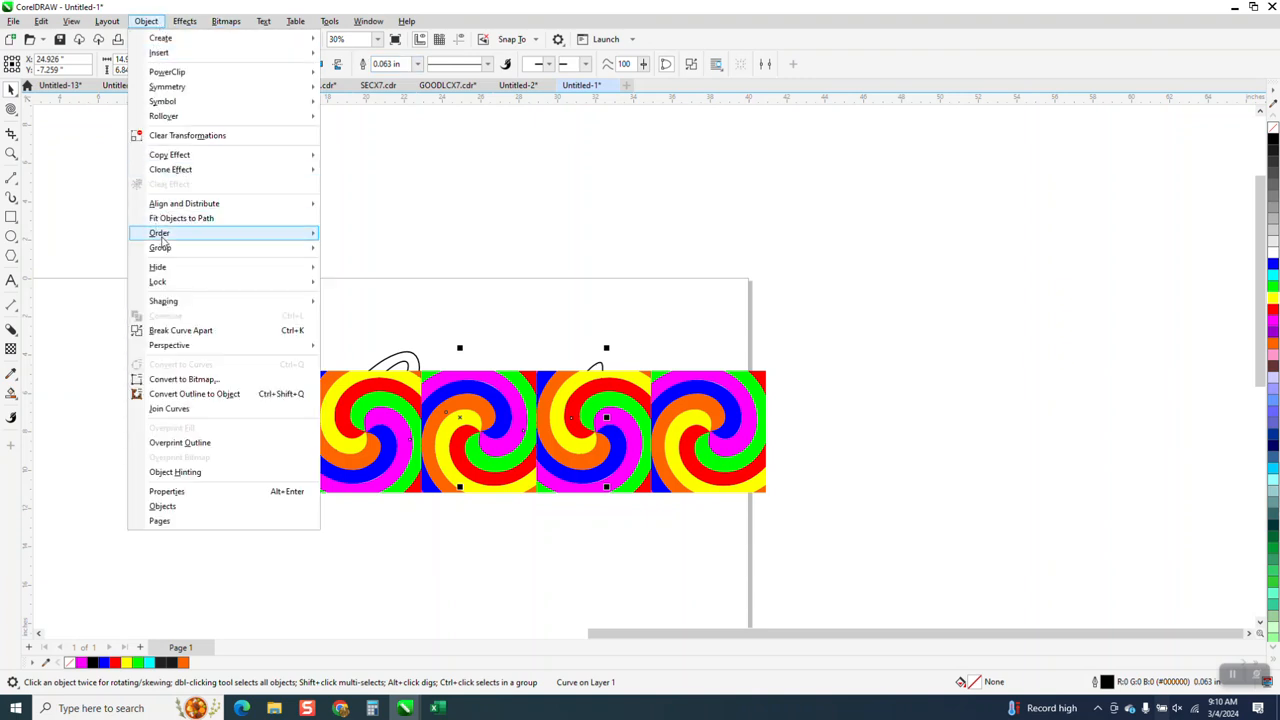
pyautogui.moveTo(290, 236)
pyautogui.click(396, 236)
# Stretch the swirl strip upward to a height of about 8.38 inches so it covers the whole lettering.
pyautogui.click(586, 374)
pyautogui.moveTo(536, 366); pyautogui.dragTo(536, 328)
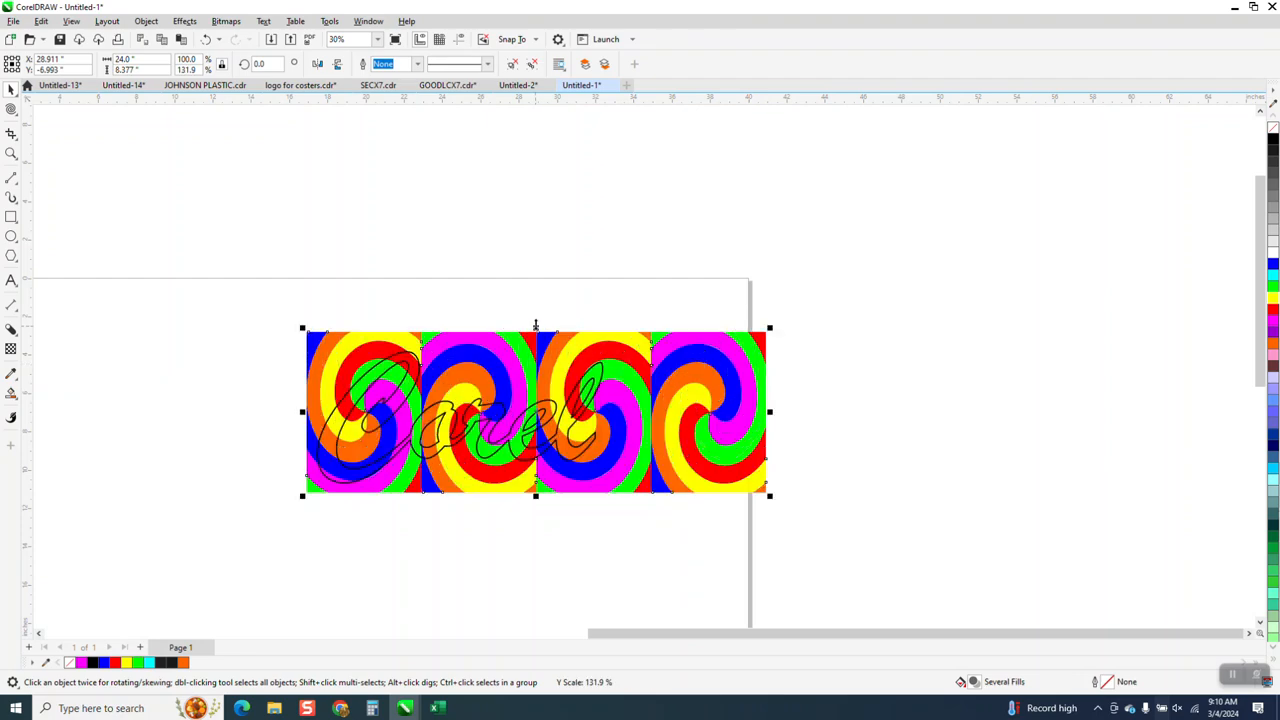
pyautogui.press('Escape')
# Set the Corel lettering's outline width to Hairline.
pyautogui.click(603, 370)
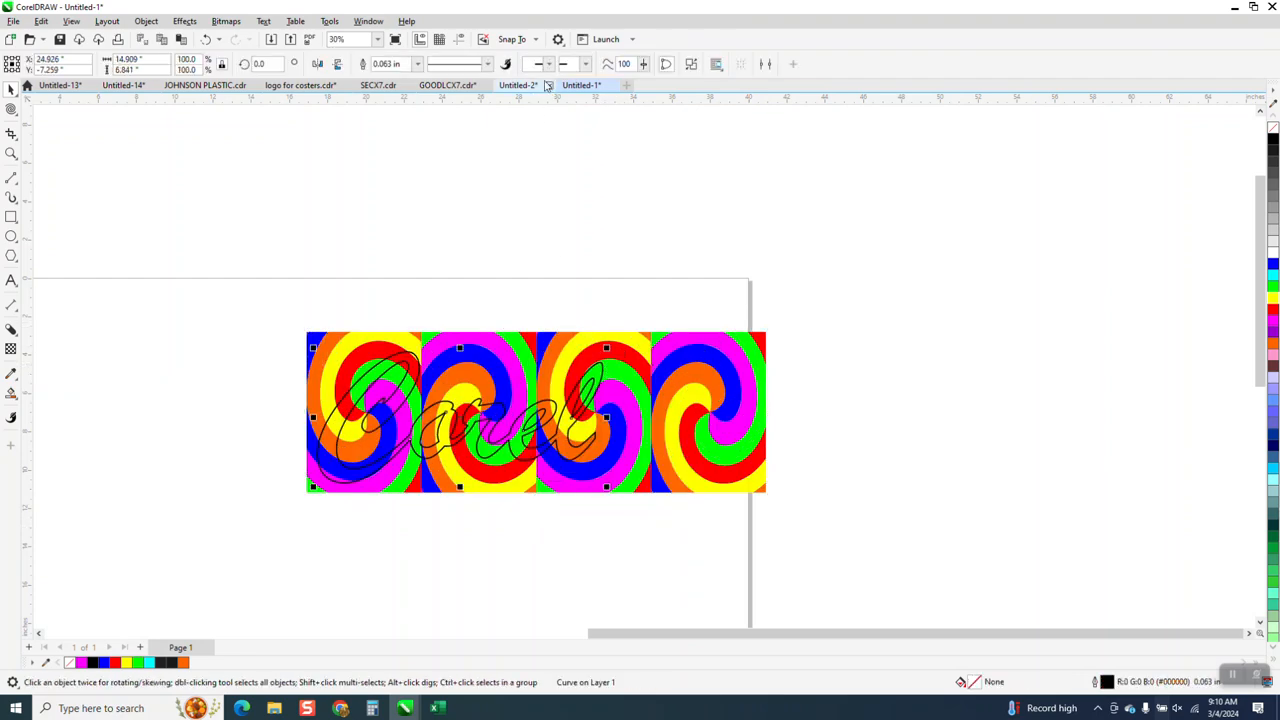
pyautogui.click(418, 66)
pyautogui.click(395, 80)
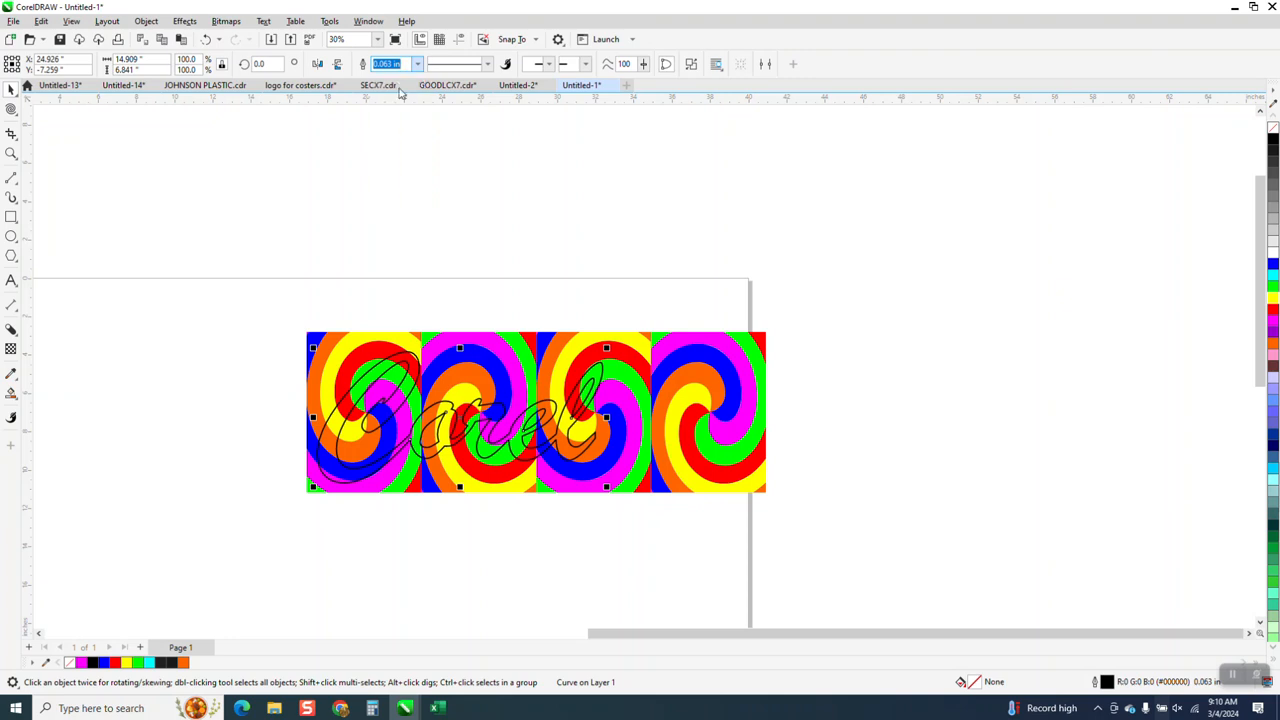
# Intersect the Corel outline with the swirl strip to make swirl-filled lettering.
pyautogui.moveTo(277, 285); pyautogui.dragTo(293, 387)
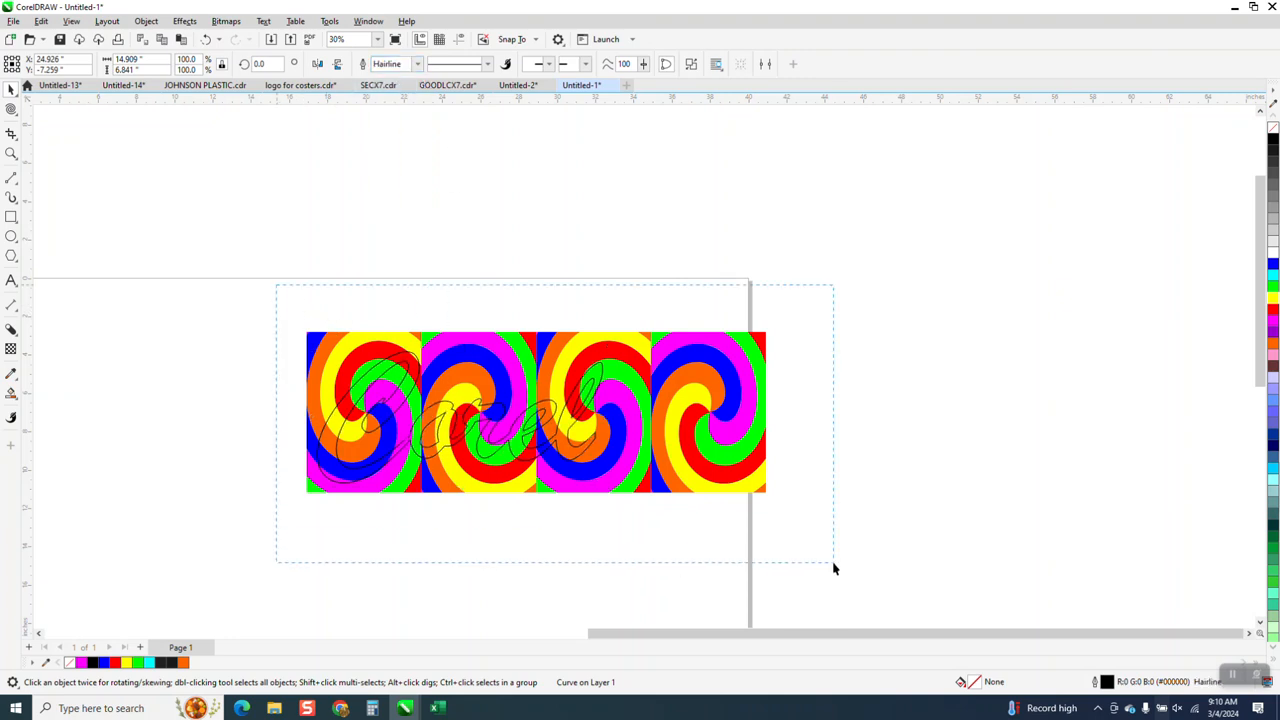
pyautogui.moveTo(834, 568); pyautogui.dragTo(834, 540)
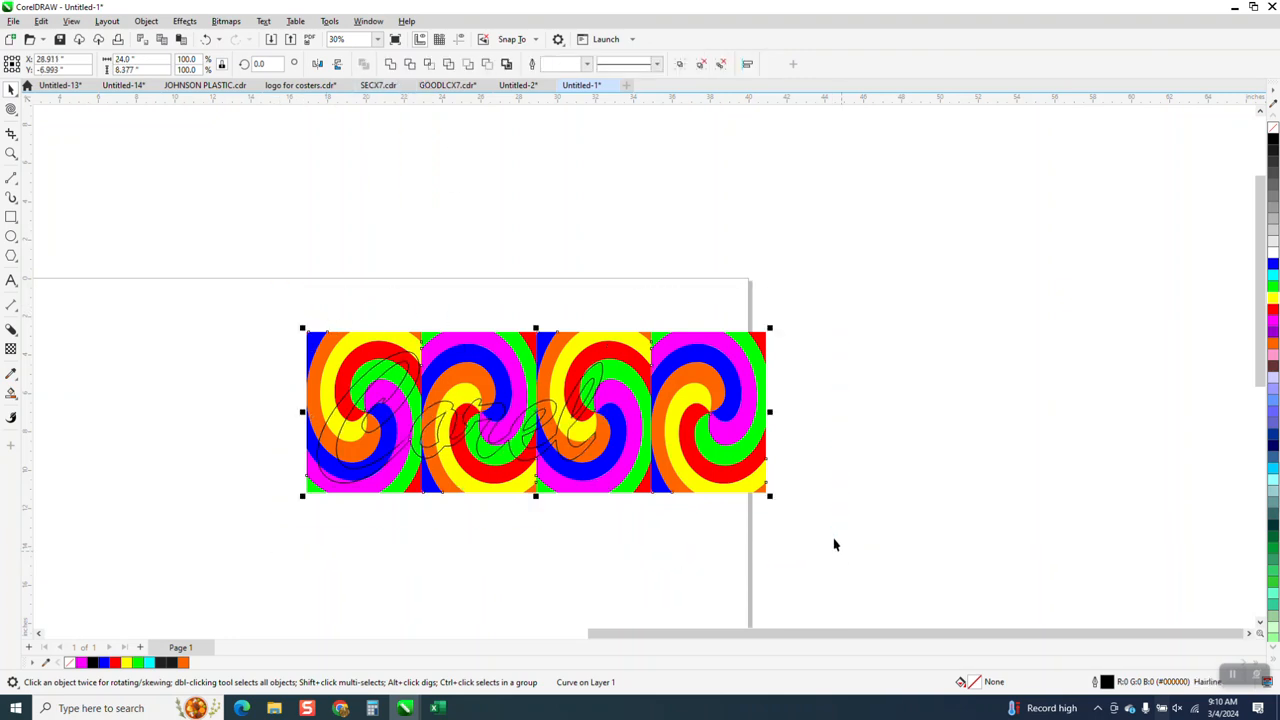
pyautogui.click(430, 66)
# Pull the swirl-filled lettering and its outline off the strip, and undo the moves.
pyautogui.moveTo(488, 425); pyautogui.dragTo(826, 250)
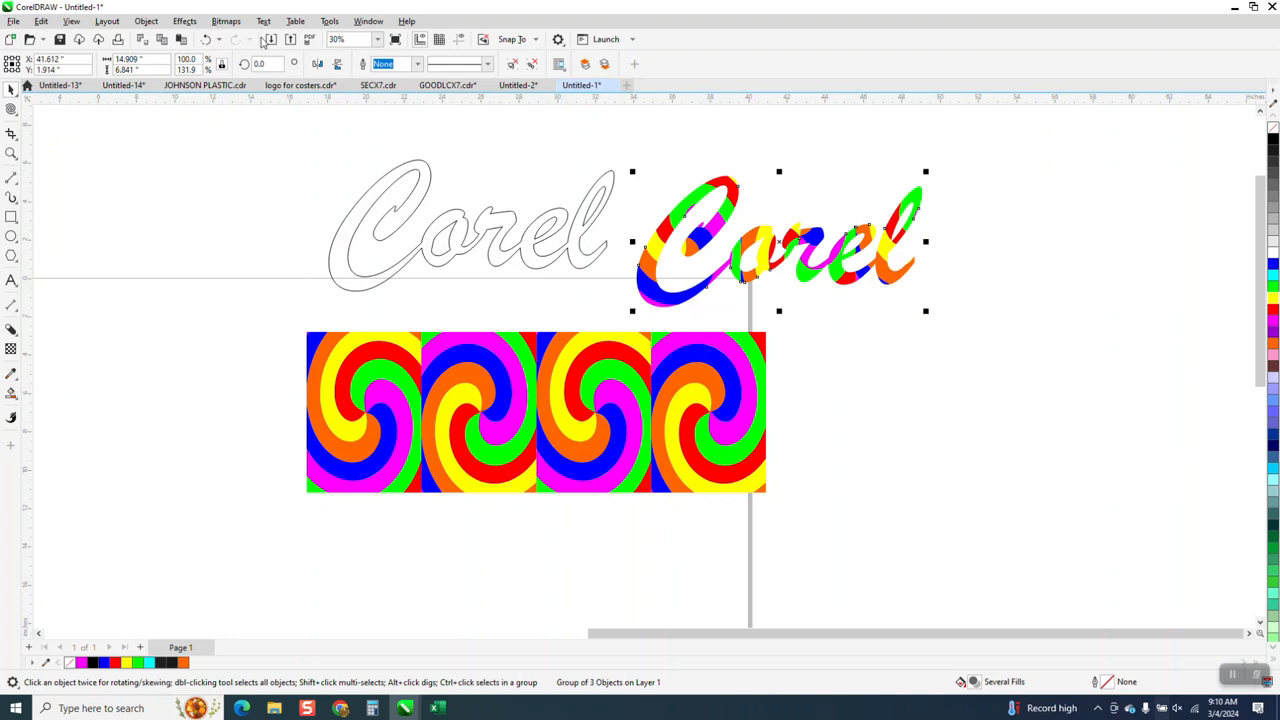
pyautogui.click(207, 39)
pyautogui.click(207, 39)
pyautogui.click(207, 39)
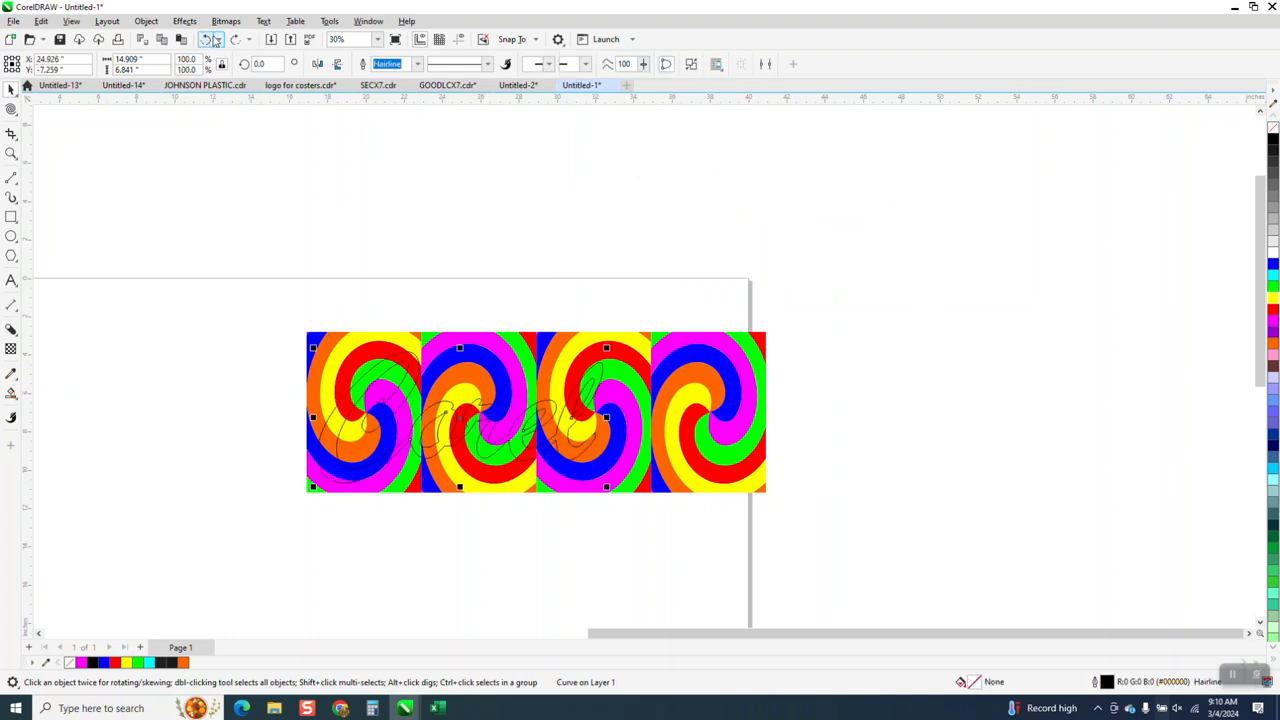
pyautogui.click(217, 37)
# Nudge the swirl strip down 6 inches and the swirl-filled lettering up 12 inches onto its outline.
pyautogui.click(465, 392)
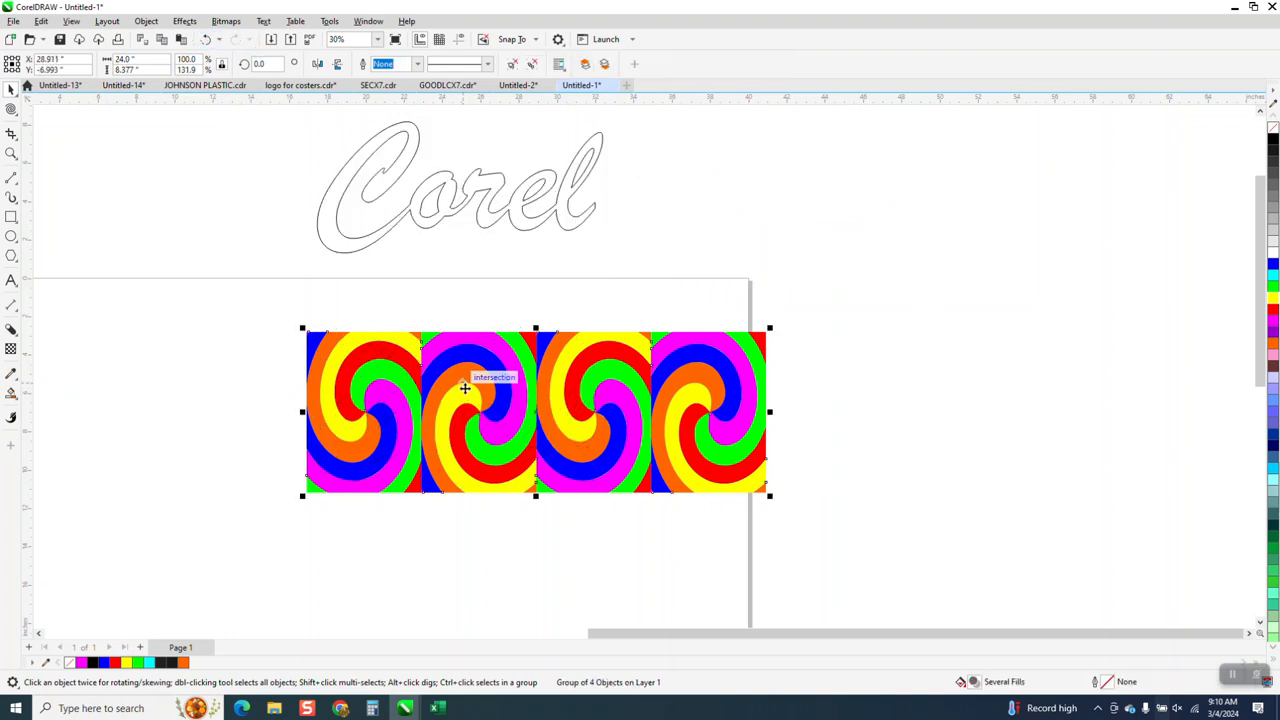
pyautogui.press('Down')
pyautogui.click(492, 412)
pyautogui.press('Up')
pyautogui.press('Up')
pyautogui.click(11, 133)
pyautogui.moveTo(271, 137); pyautogui.dragTo(695, 329)
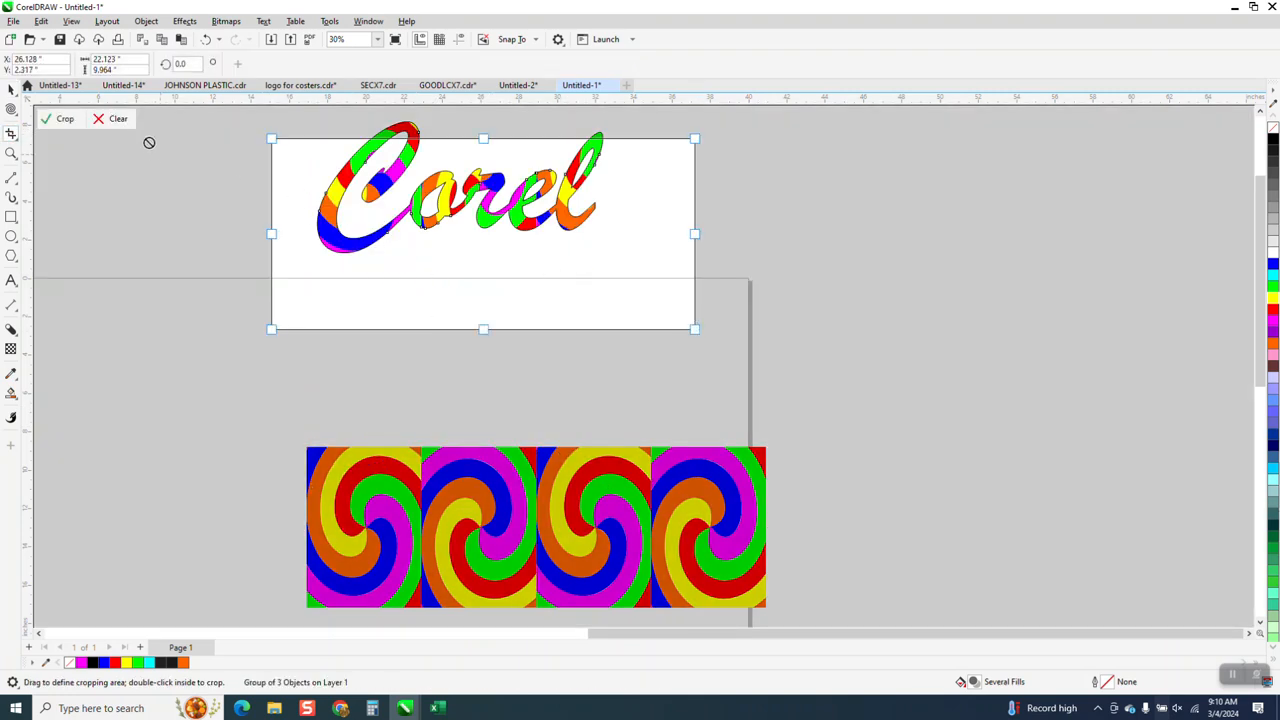
pyautogui.click(112, 119)
# Set the outline width around the swirl-filled Corel lettering to 0.1 in.
pyautogui.click(11, 152)
pyautogui.moveTo(298, 157); pyautogui.dragTo(513, 311)
pyautogui.click(11, 89)
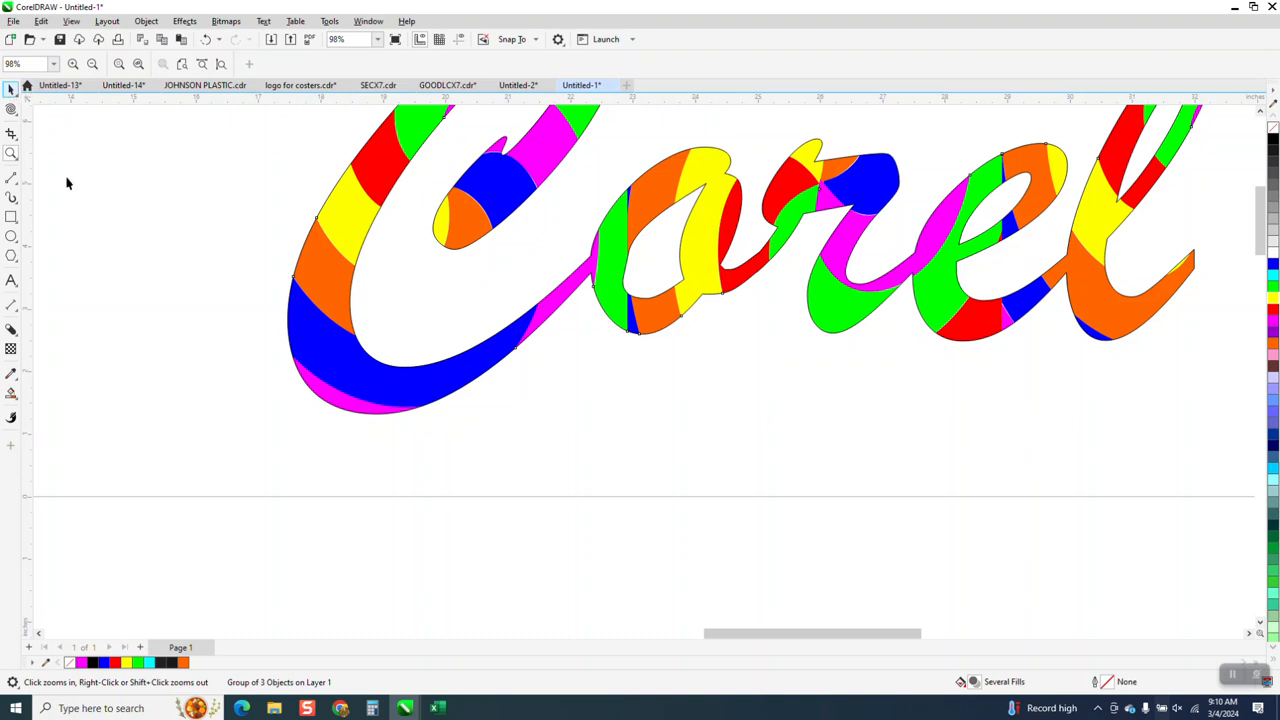
pyautogui.click(323, 407)
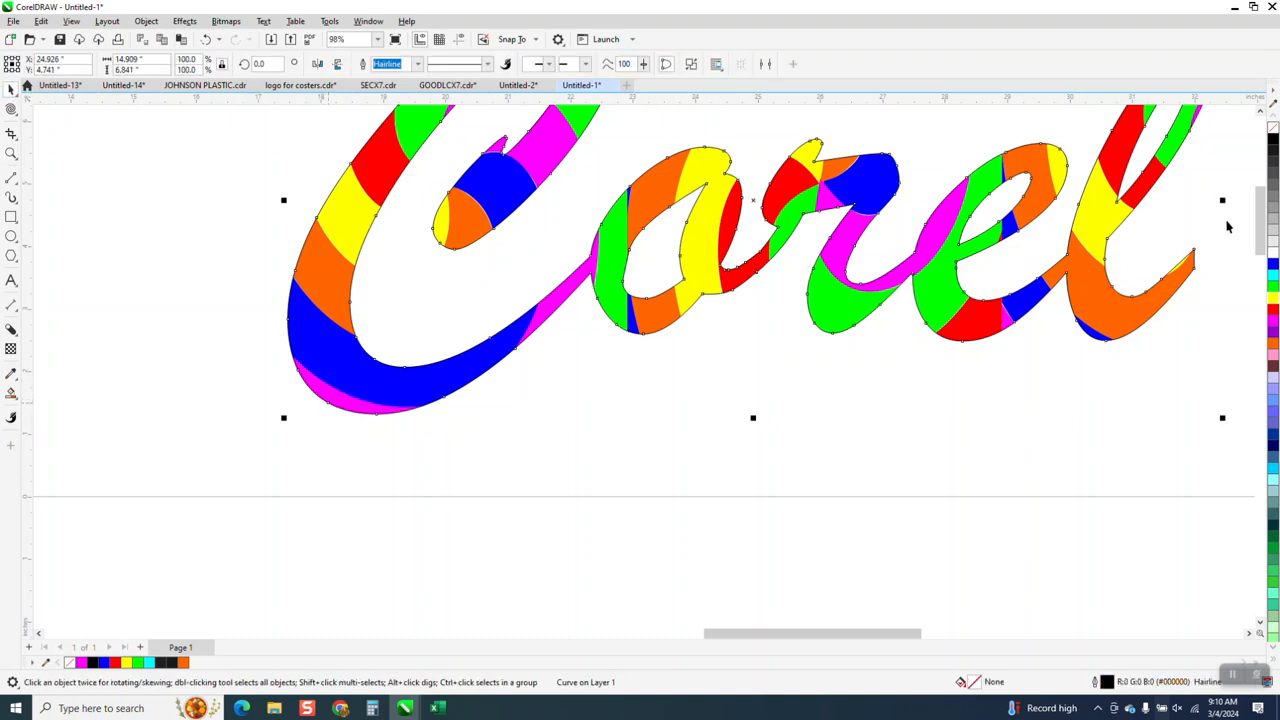
pyautogui.click(414, 63)
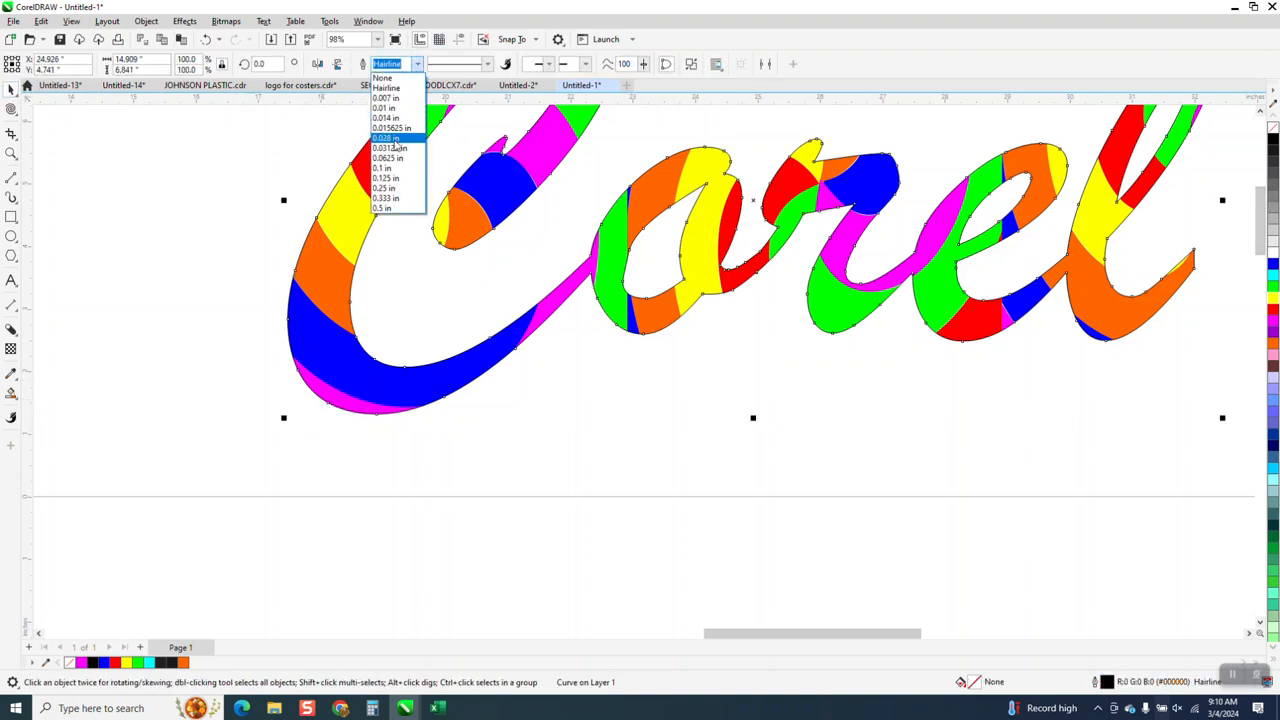
pyautogui.click(390, 167)
# Move the Corel outline down off the swirl-filled lettering and set its width to Hairline.
pyautogui.scroll(-4, 452, 350)
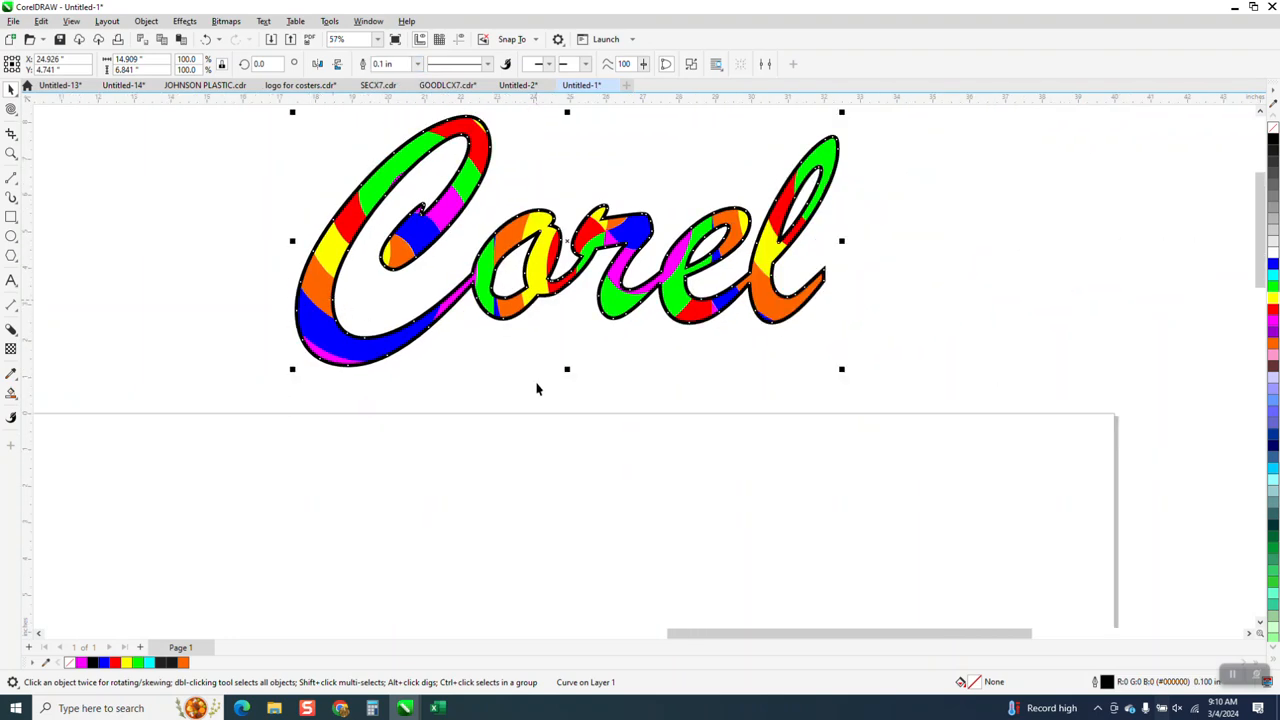
pyautogui.scroll(-3, 491, 107)
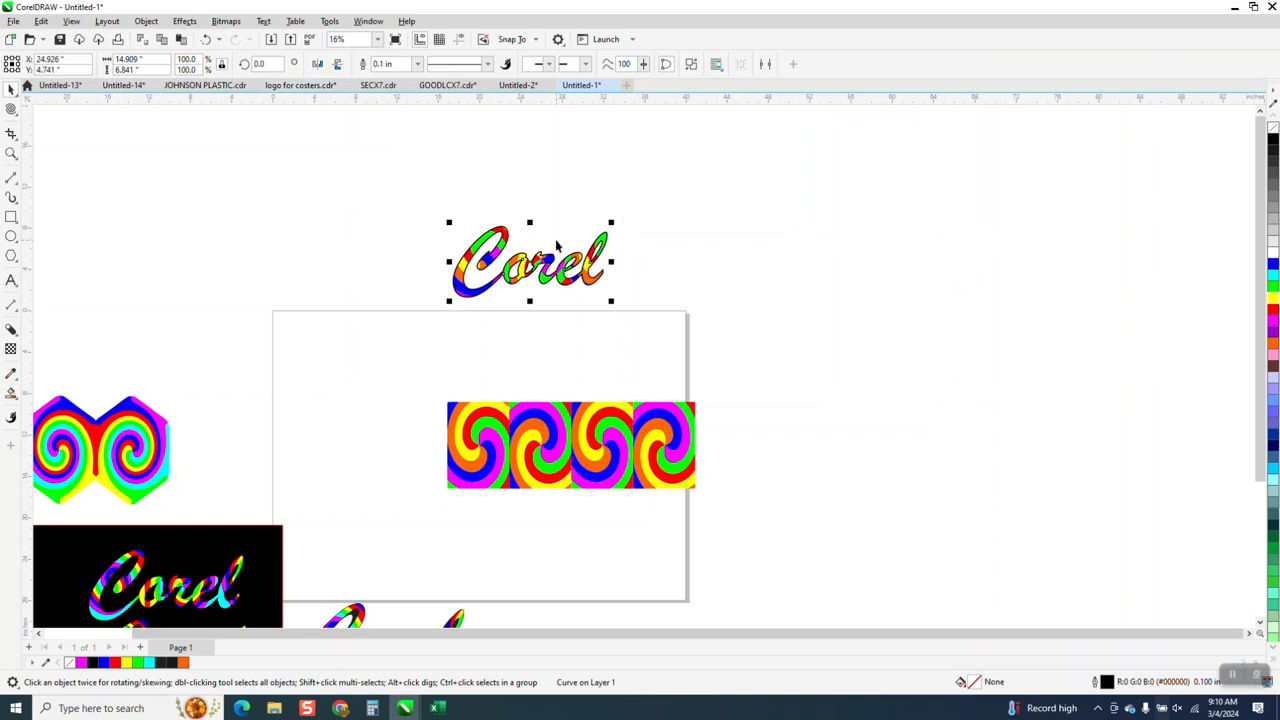
pyautogui.moveTo(536, 262); pyautogui.dragTo(551, 371)
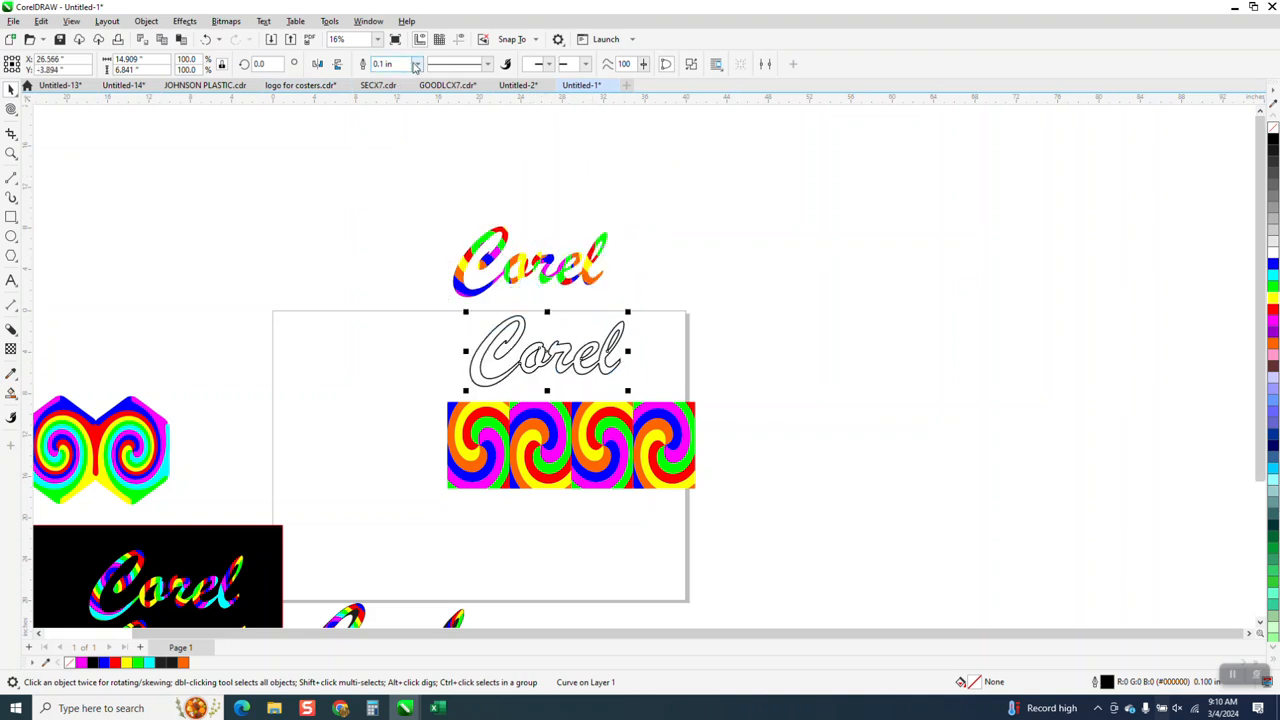
pyautogui.click(417, 66)
pyautogui.click(390, 83)
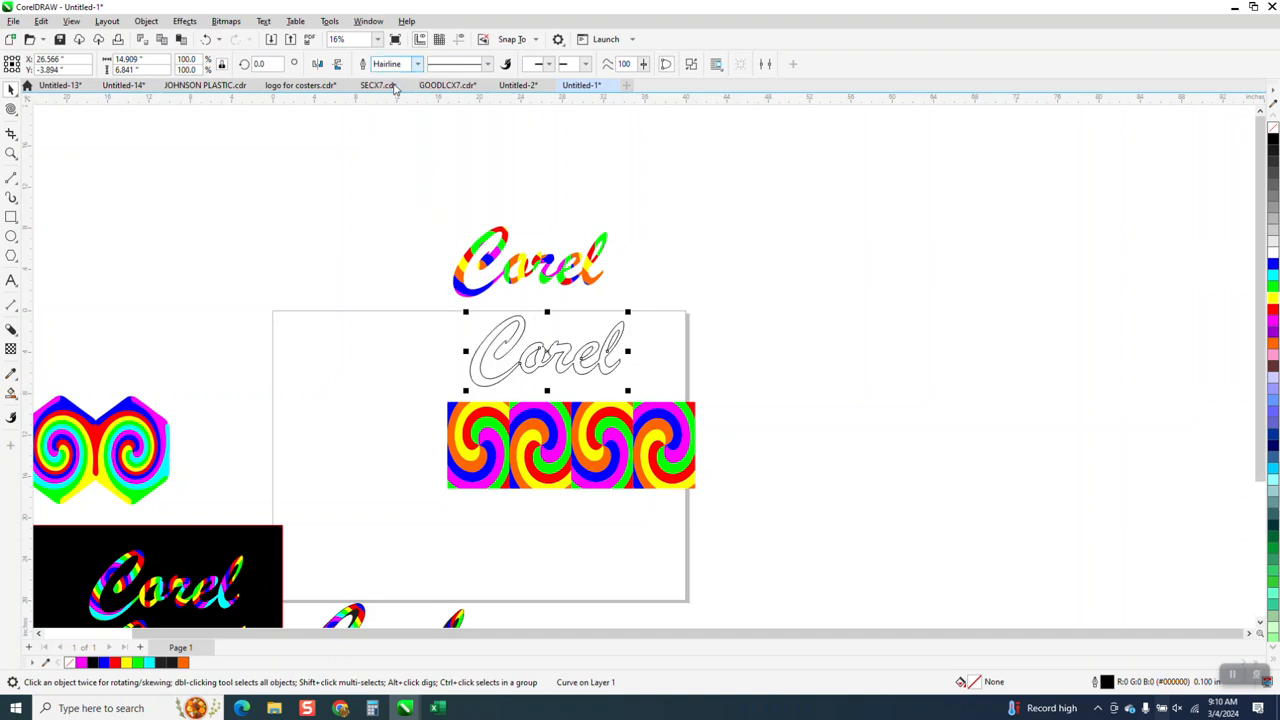
# Examine the contoured multicolored Corel samples on the black background.
pyautogui.scroll(-1, 385, 538)
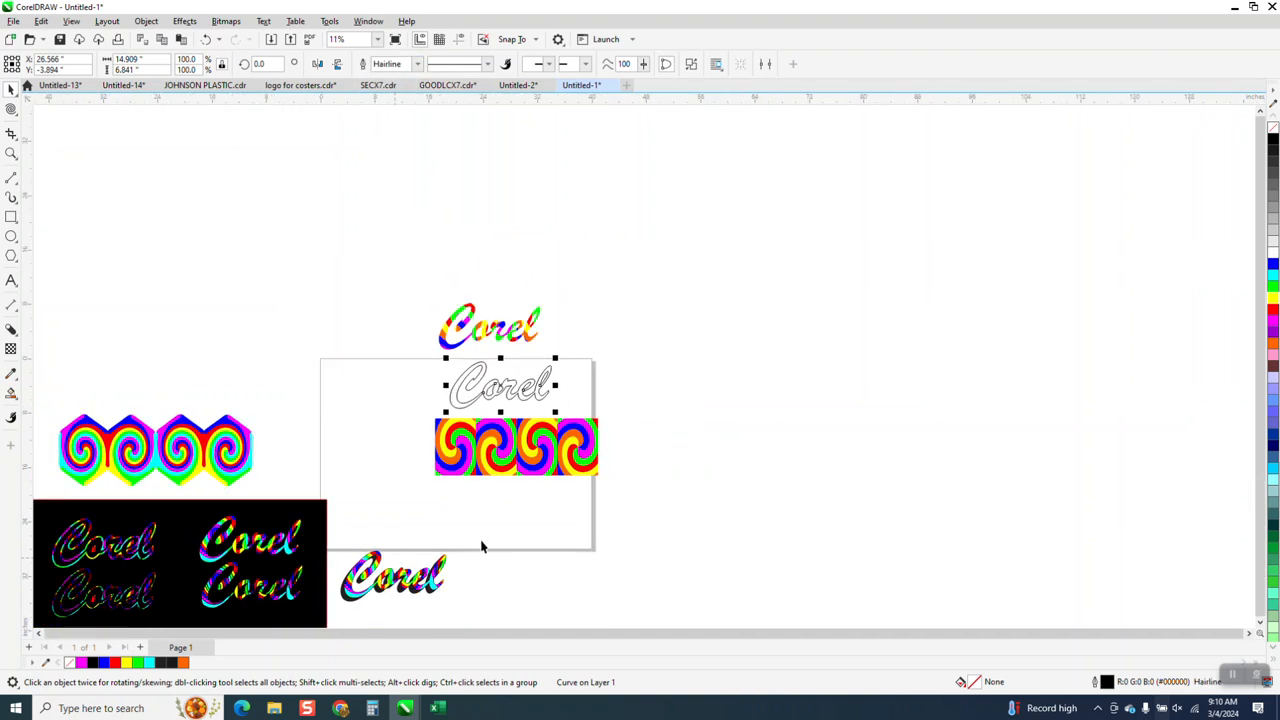
pyautogui.click(11, 153)
pyautogui.moveTo(44, 504); pyautogui.dragTo(170, 564)
pyautogui.scroll(-4, 215, 512)
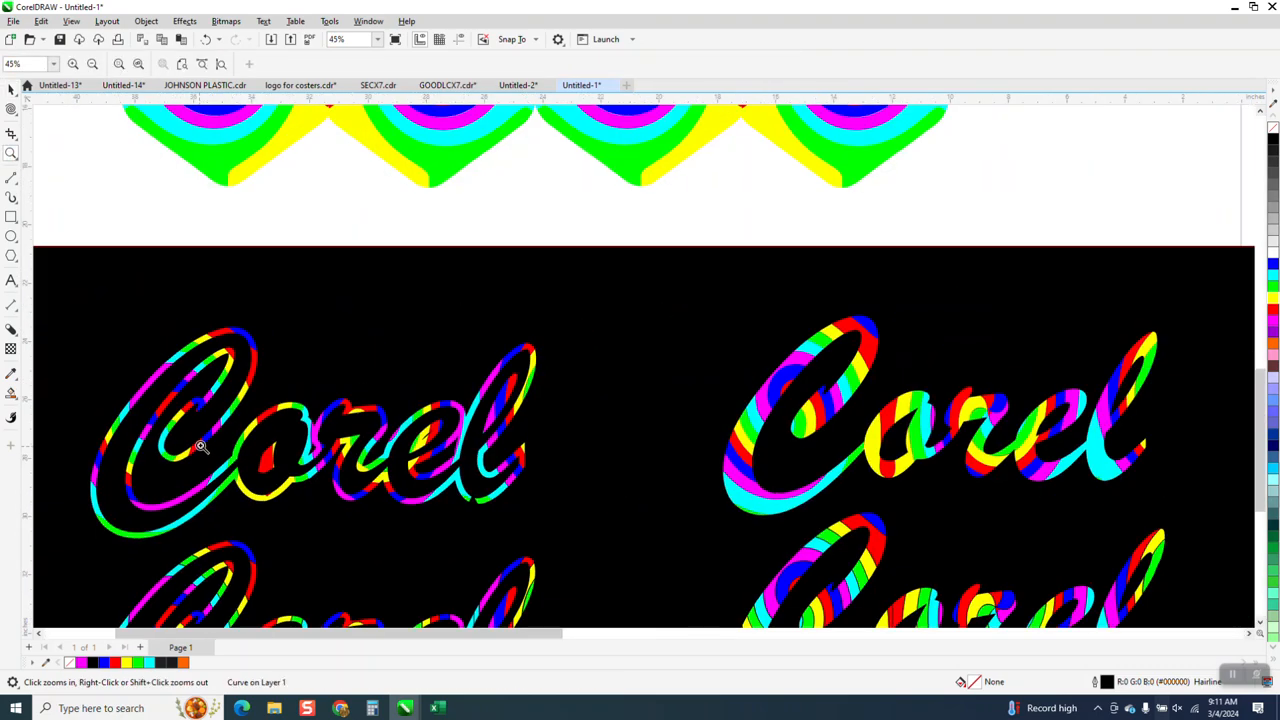
# Apply a one-step outside contour with a 0.2 in offset to the Corel outline above the swirl strip.
pyautogui.click(11, 91)
pyautogui.scroll(-2, 598, 394)
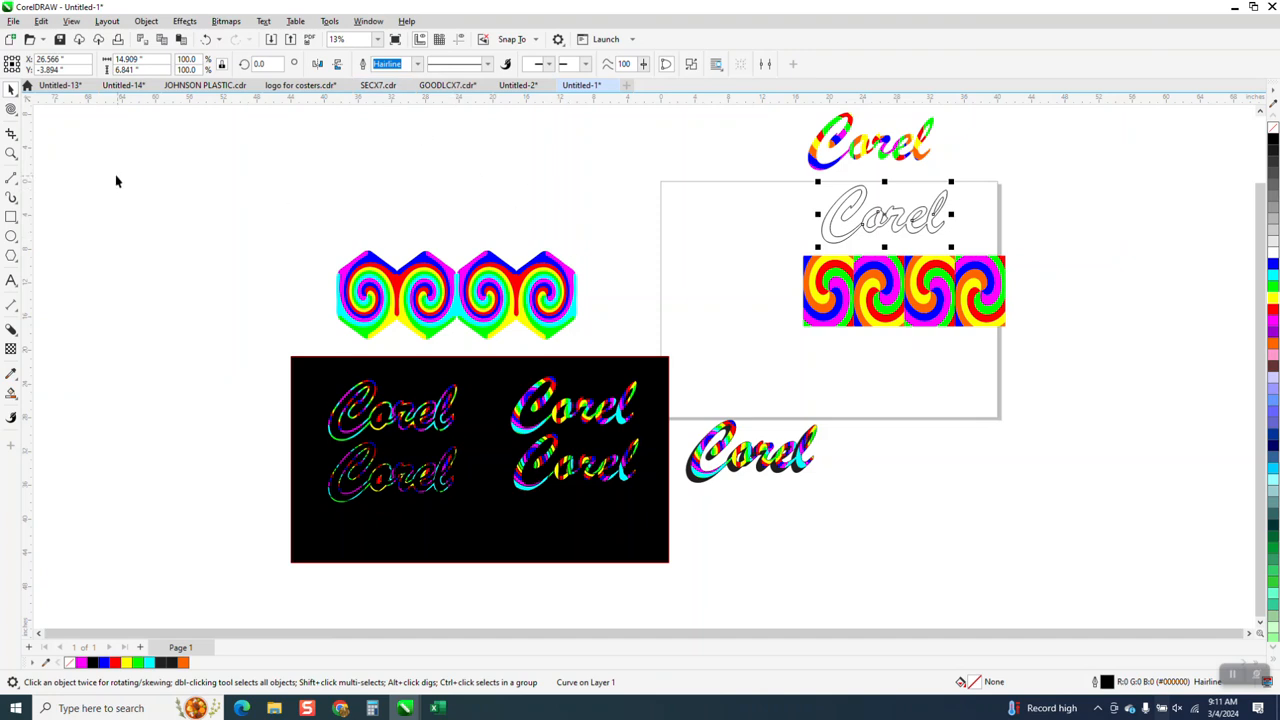
pyautogui.click(11, 153)
pyautogui.moveTo(773, 170); pyautogui.dragTo(1216, 427)
pyautogui.click(11, 91)
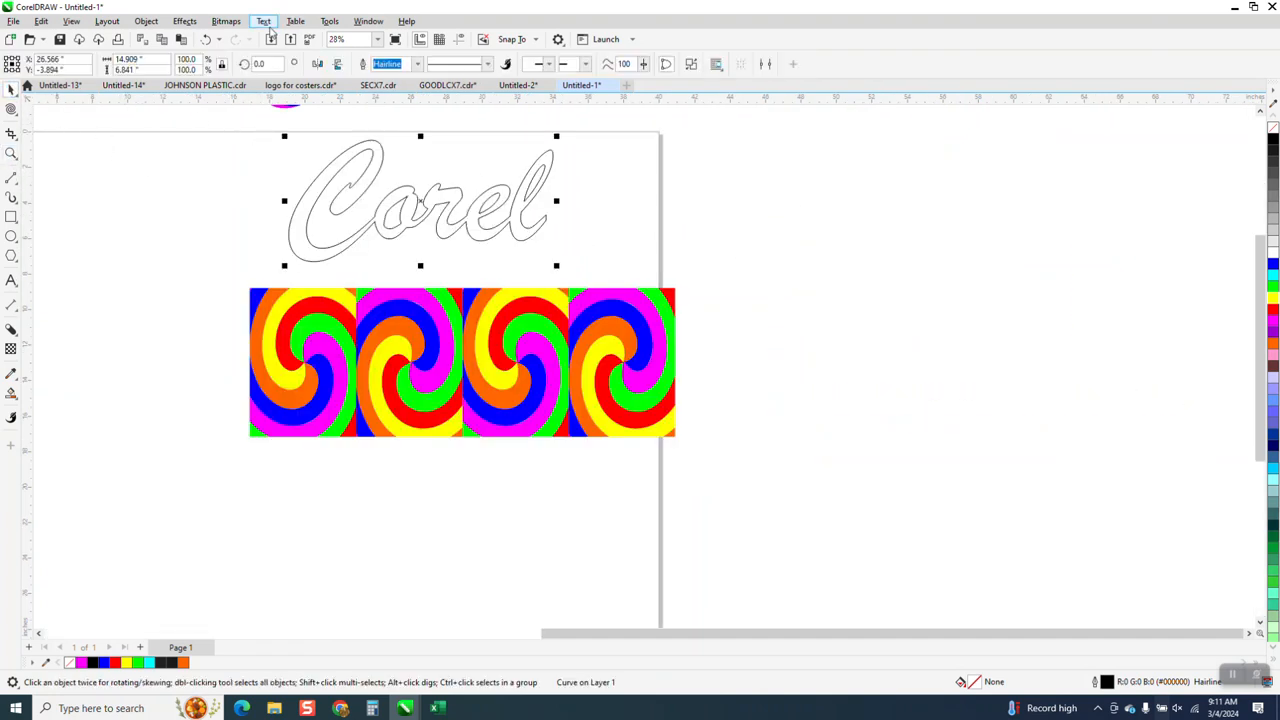
pyautogui.click(184, 21)
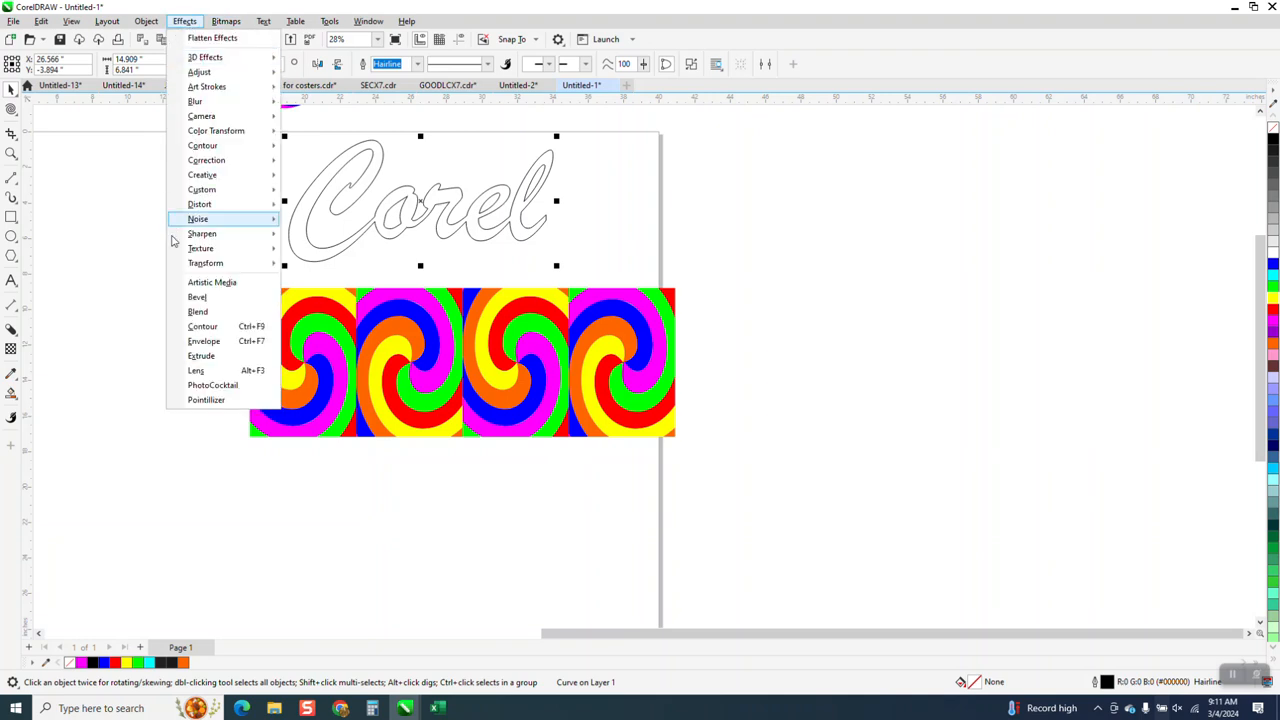
pyautogui.click(206, 327)
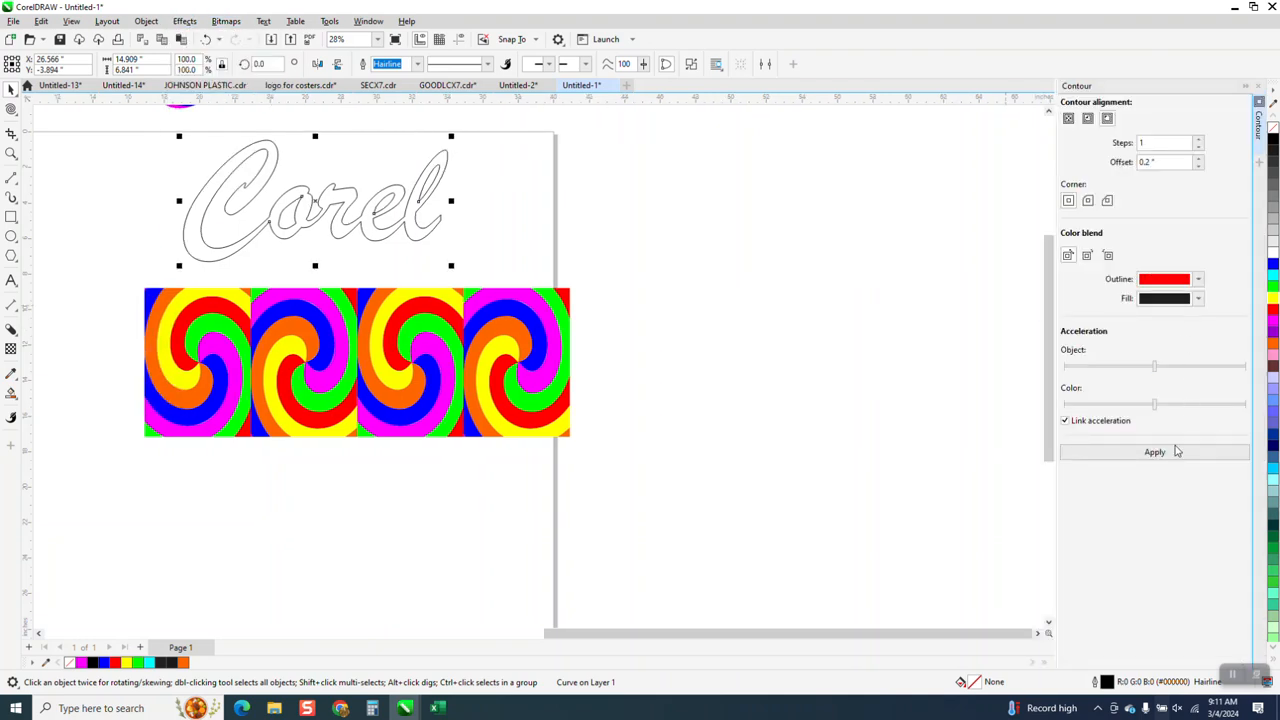
pyautogui.click(1163, 458)
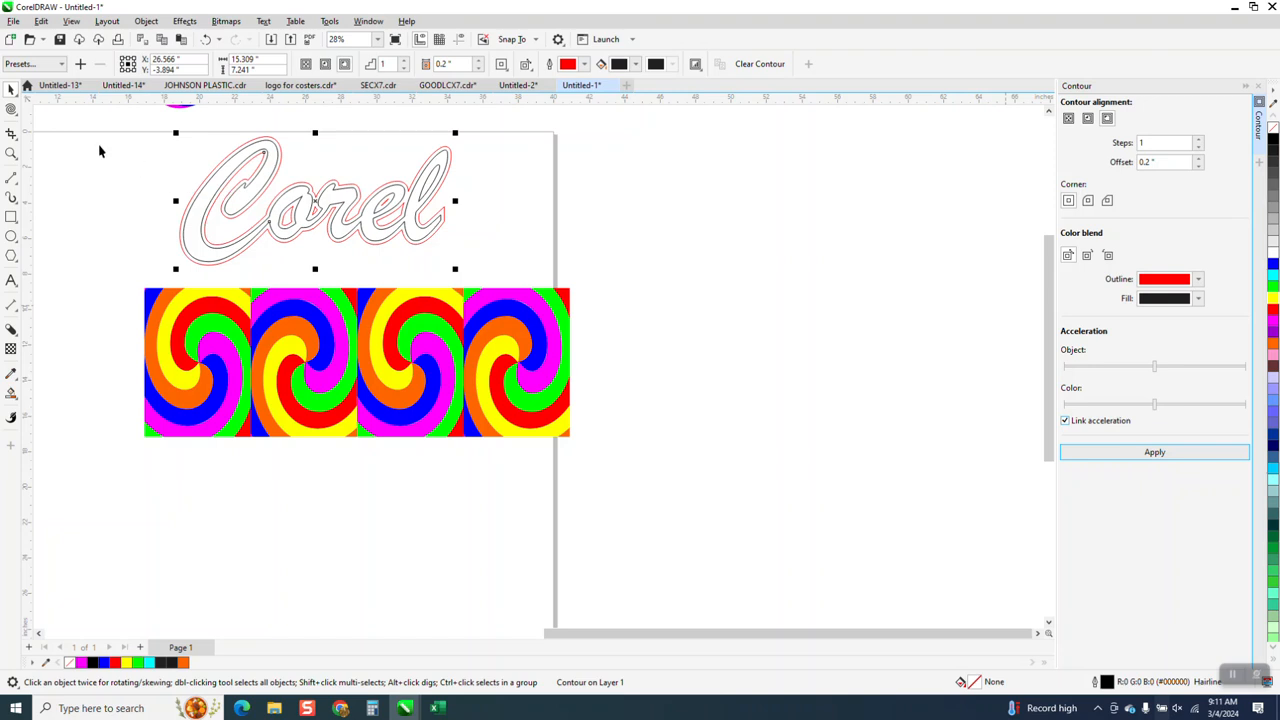
pyautogui.click(16, 397)
pyautogui.click(50, 406)
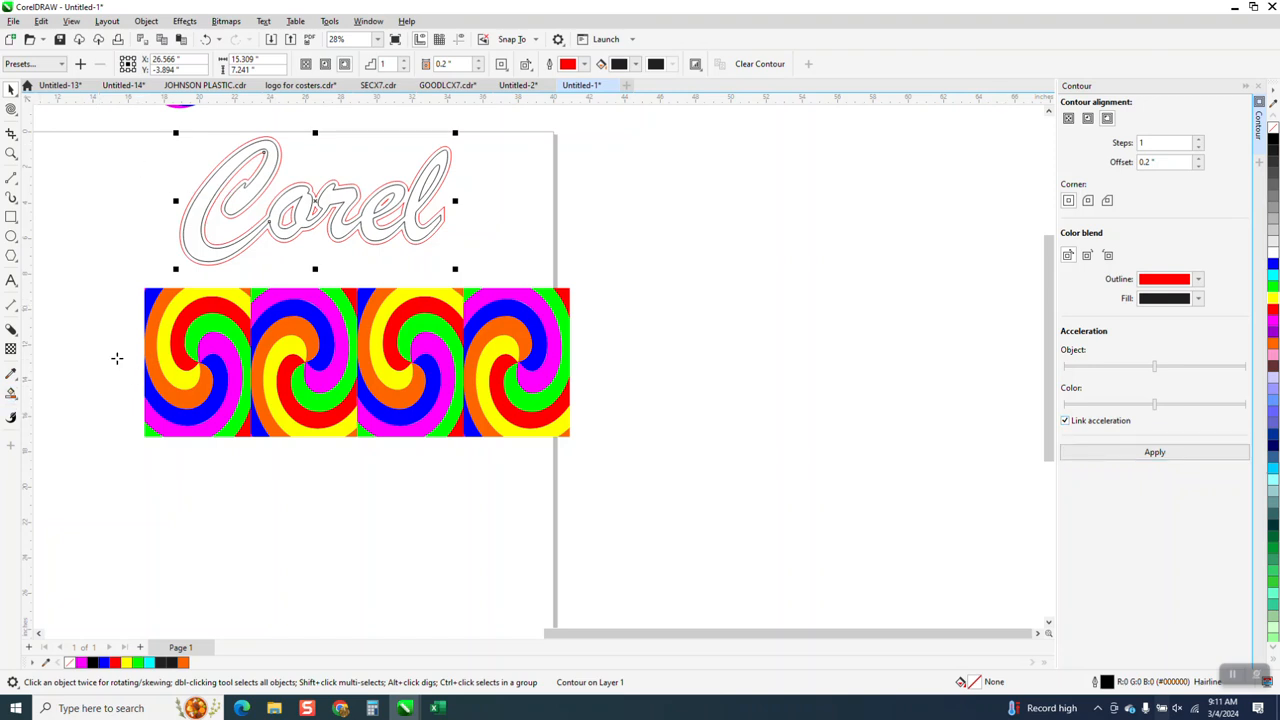
pyautogui.click(193, 256)
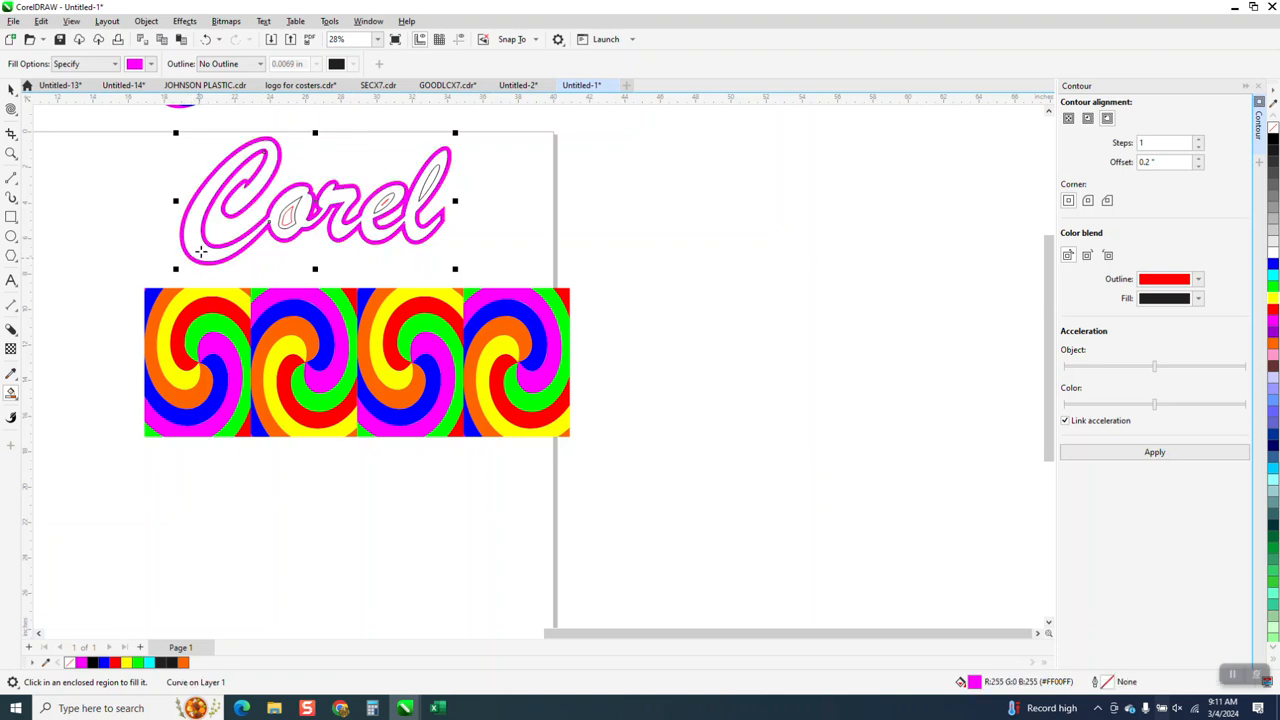
pyautogui.press('Right')
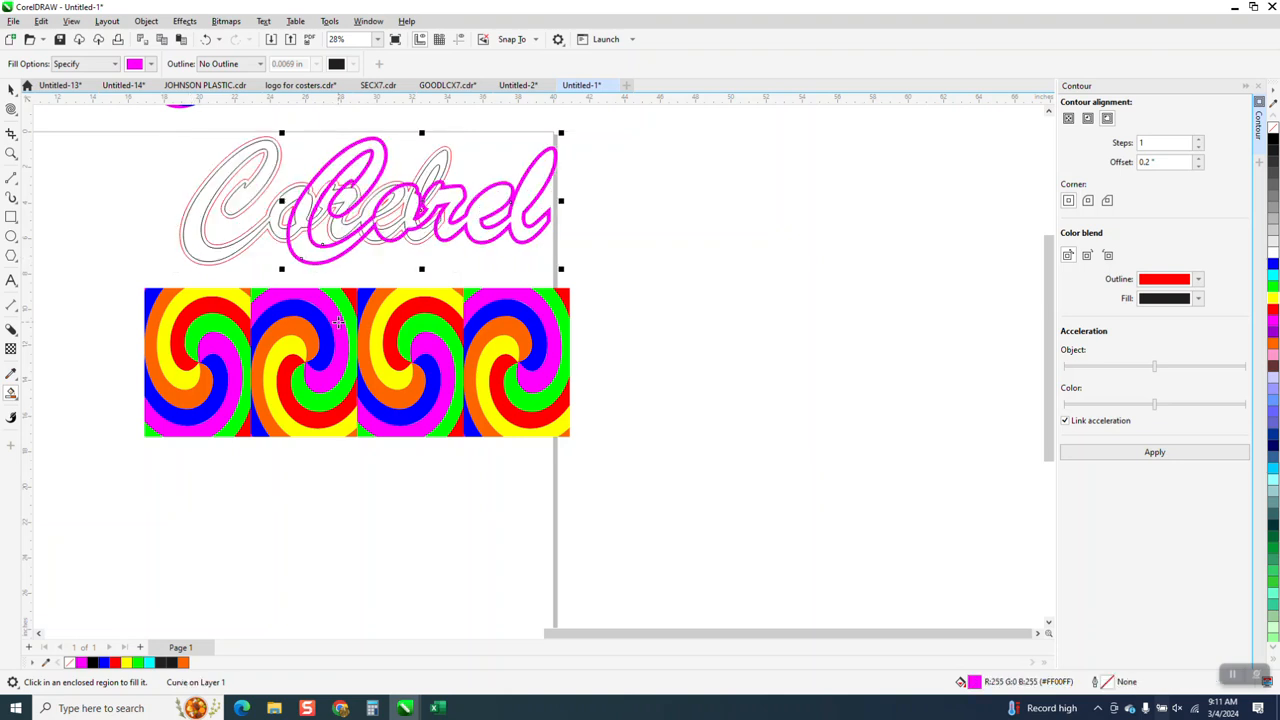
pyautogui.press('Delete')
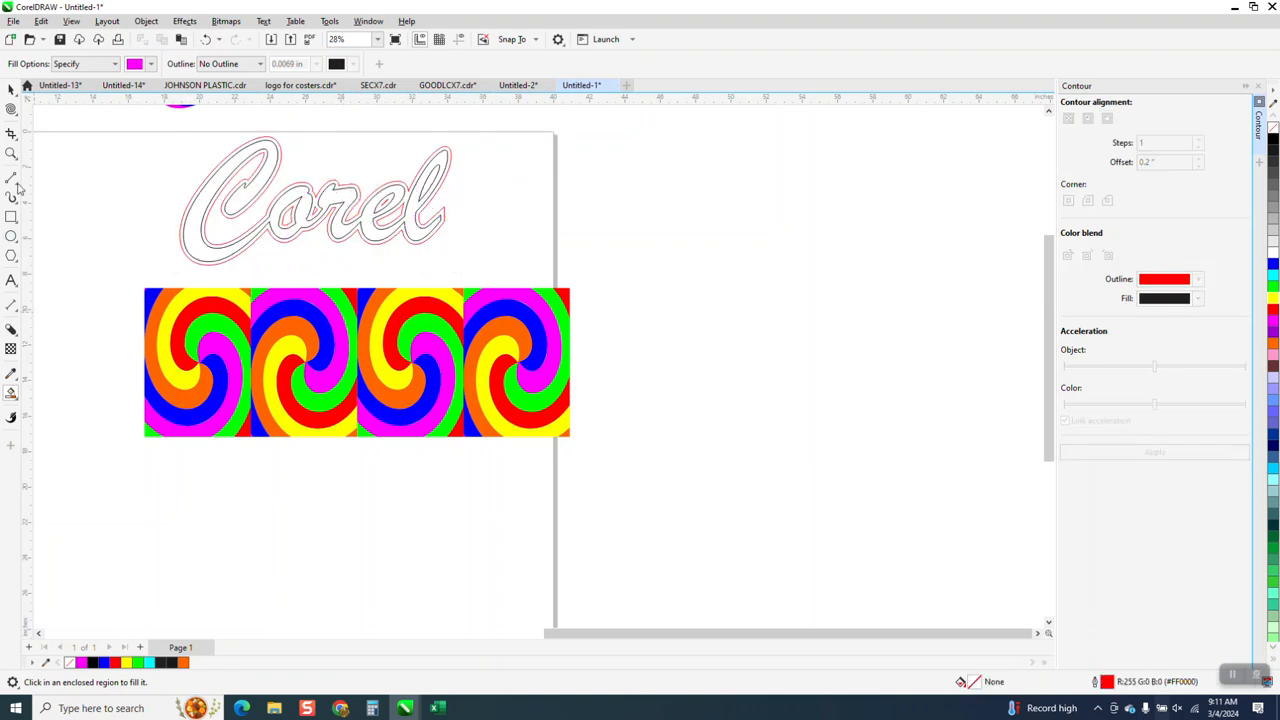
# Set the document's nudge distance to 15 in with nothing selected.
pyautogui.click(11, 89)
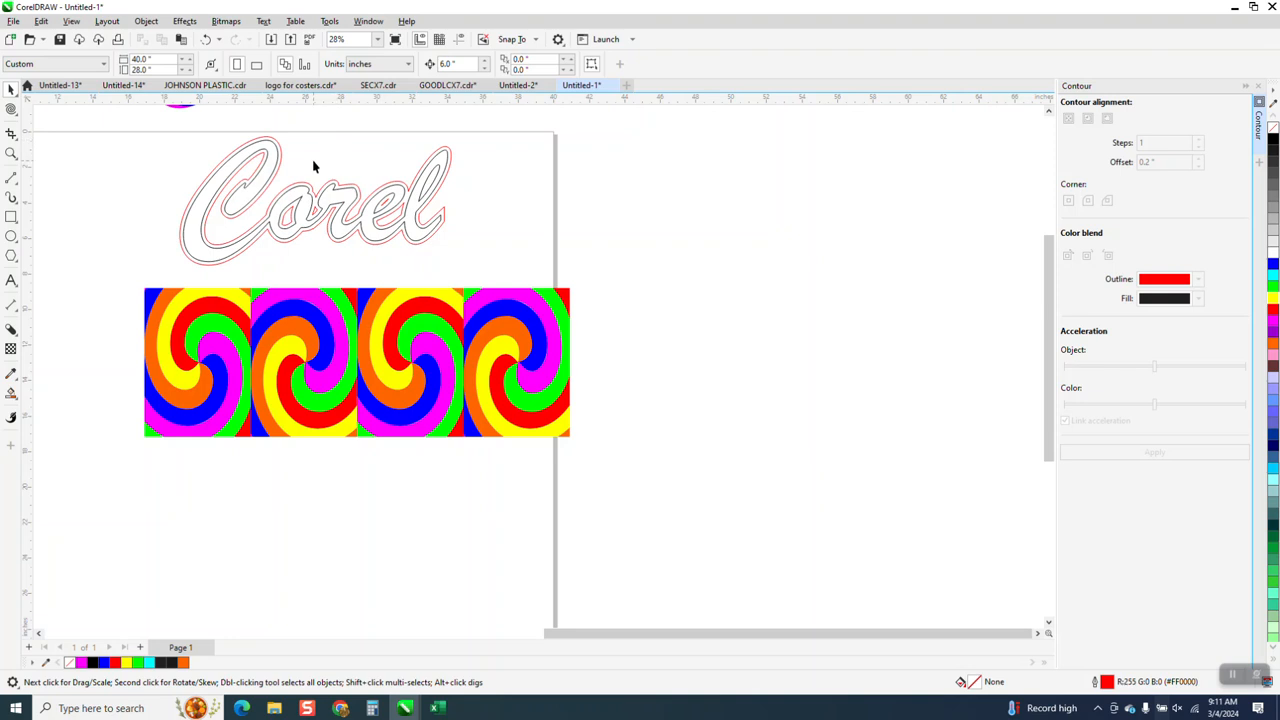
pyautogui.click(279, 167)
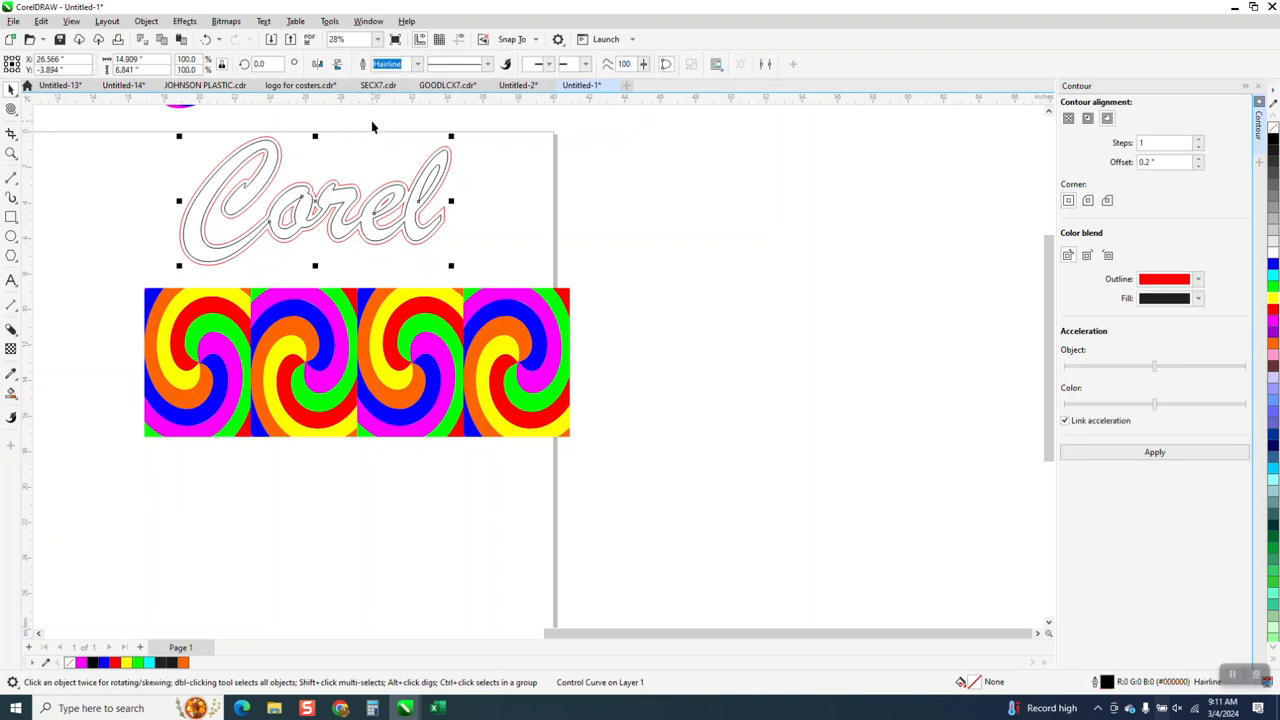
pyautogui.press('Escape')
pyautogui.moveTo(461, 64); pyautogui.dragTo(394, 76)
pyautogui.write('1')
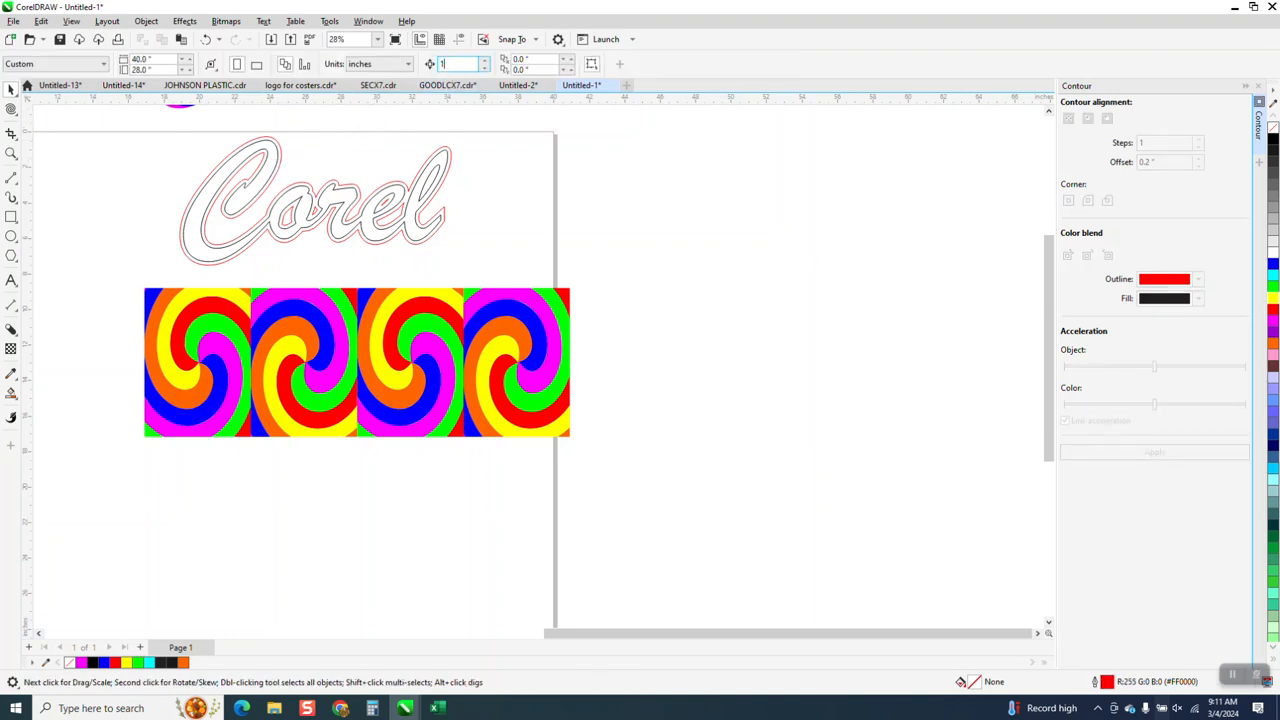
pyautogui.write('5')
# Smart Fill the main band between the Corel outline and its contour in magenta and nudge it 15 in right.
pyautogui.click(11, 393)
pyautogui.click(185, 254)
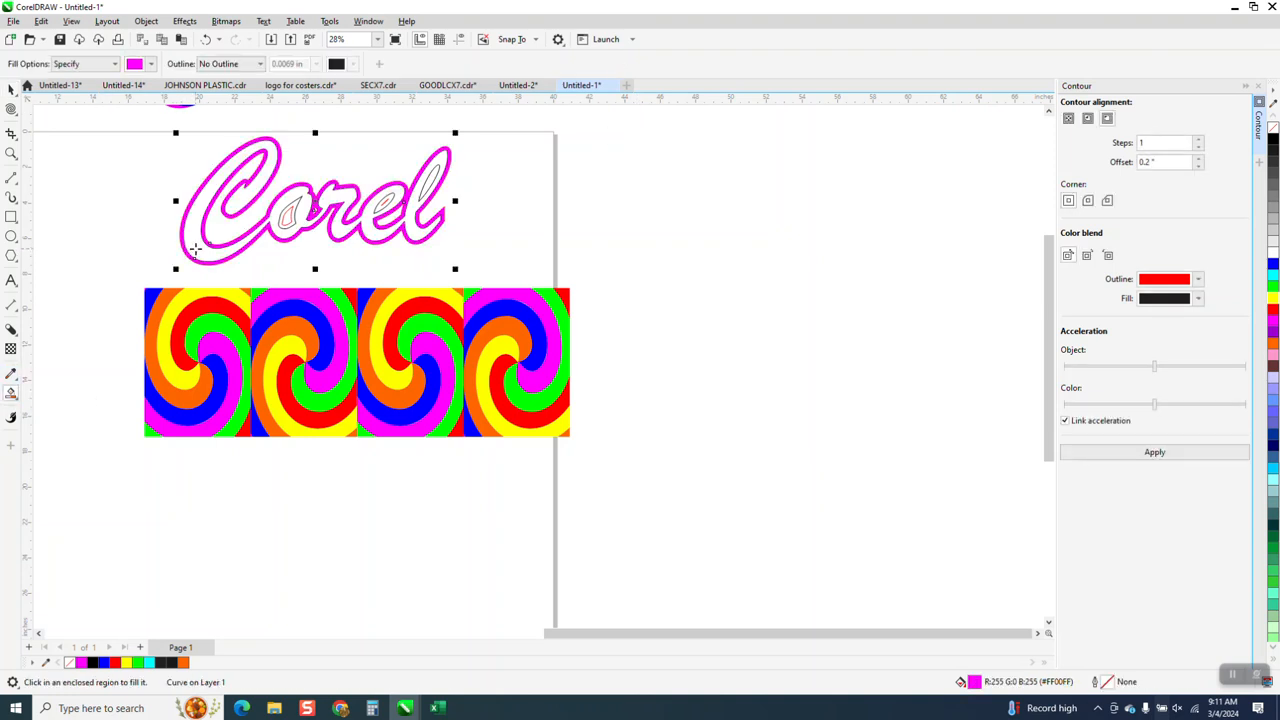
pyautogui.press('Right')
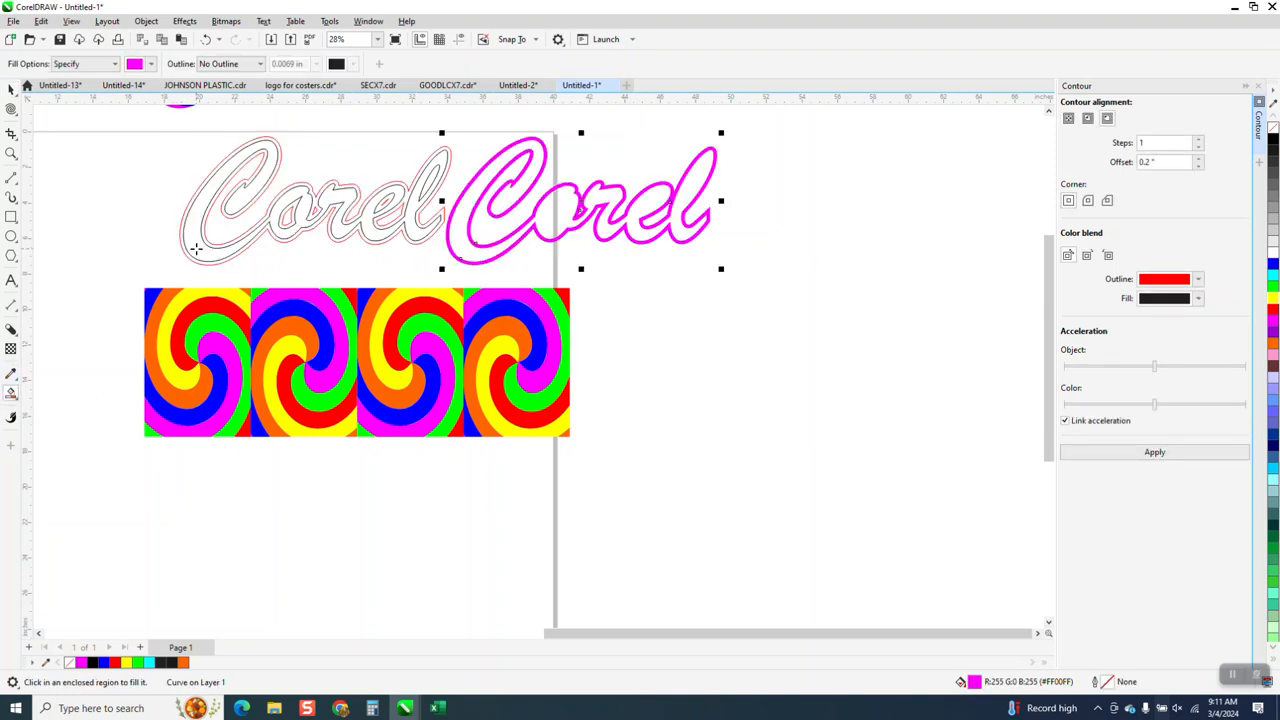
# Smart Fill the contour areas inside the o, e and l in magenta and nudge each 15 in right into the filled lettering.
pyautogui.click(283, 218)
pyautogui.press('Right')
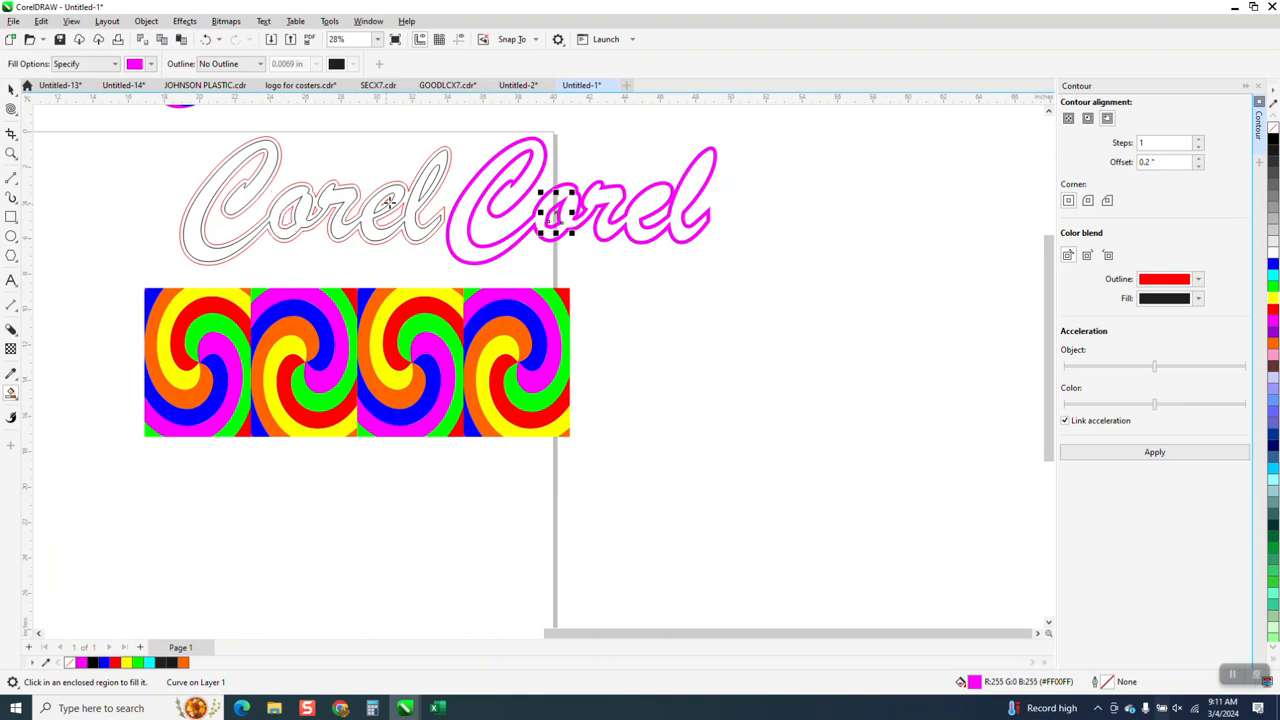
pyautogui.click(393, 195)
pyautogui.press('Right')
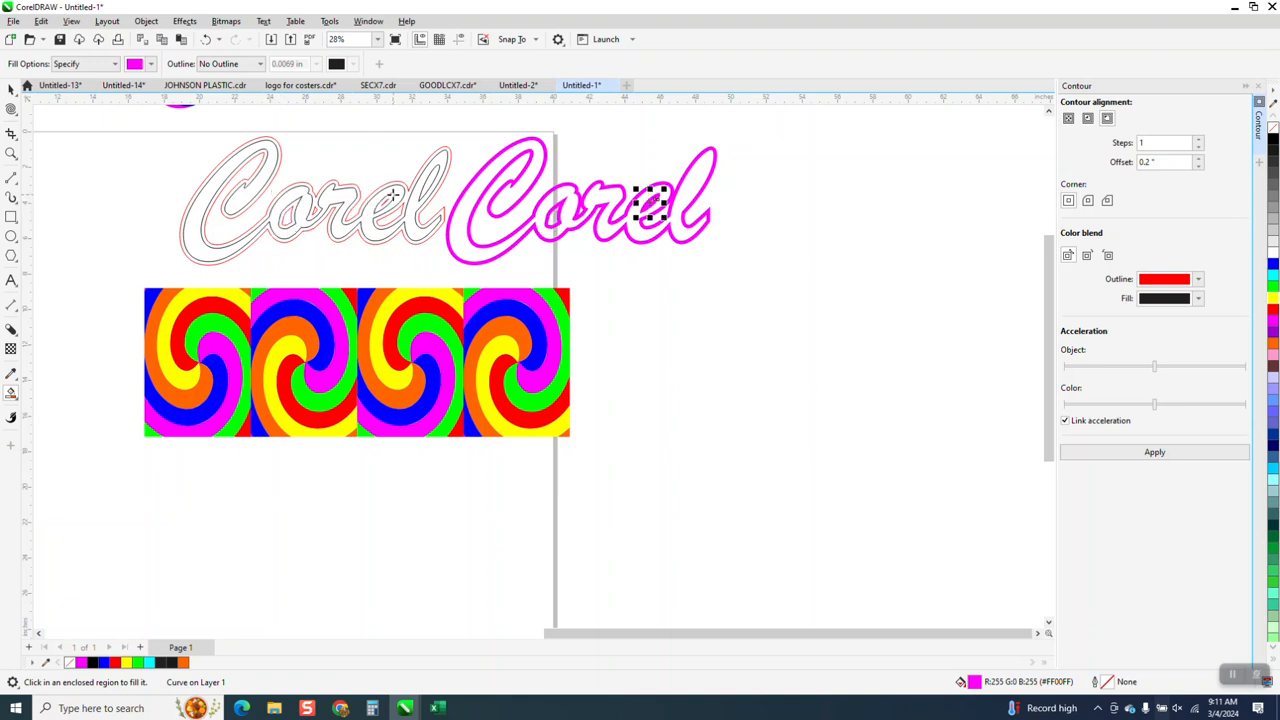
pyautogui.click(429, 177)
pyautogui.press('Right')
pyautogui.scroll(-1, 541, 265)
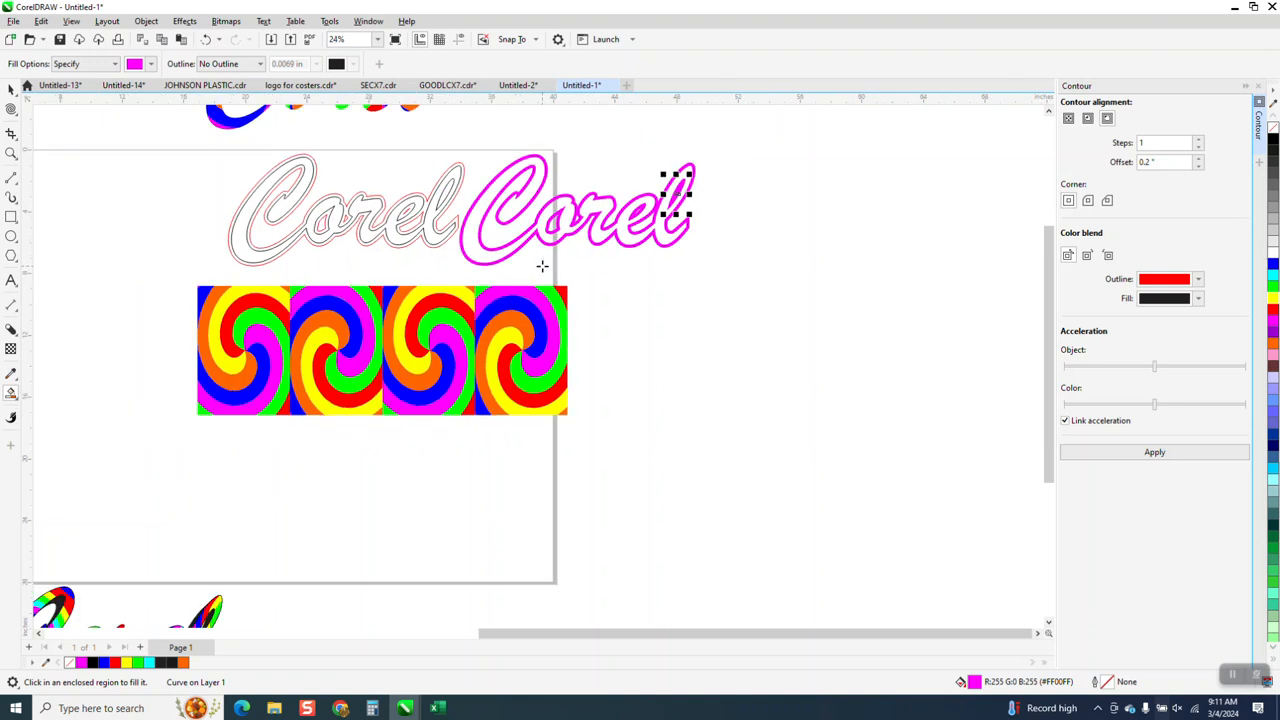
# Give the four magenta contour pieces no fill and a black outline, and weld them into one curve.
pyautogui.click(11, 89)
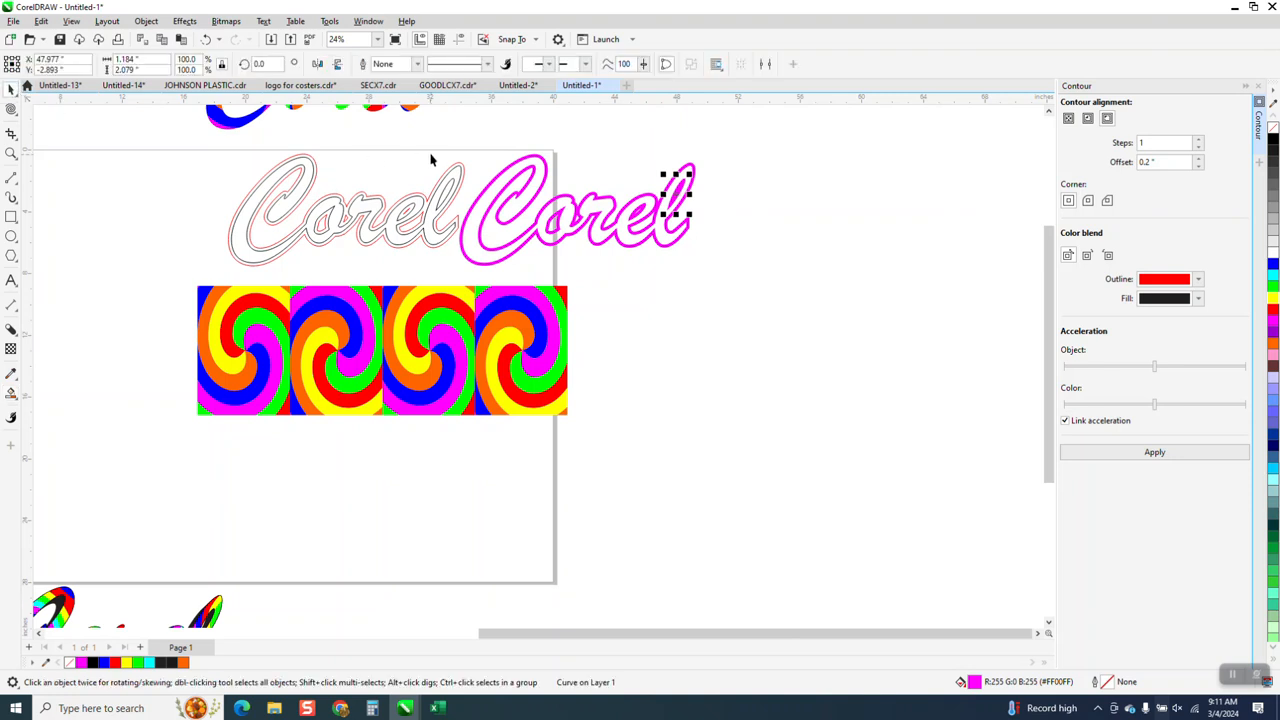
pyautogui.moveTo(721, 145); pyautogui.dragTo(415, 291)
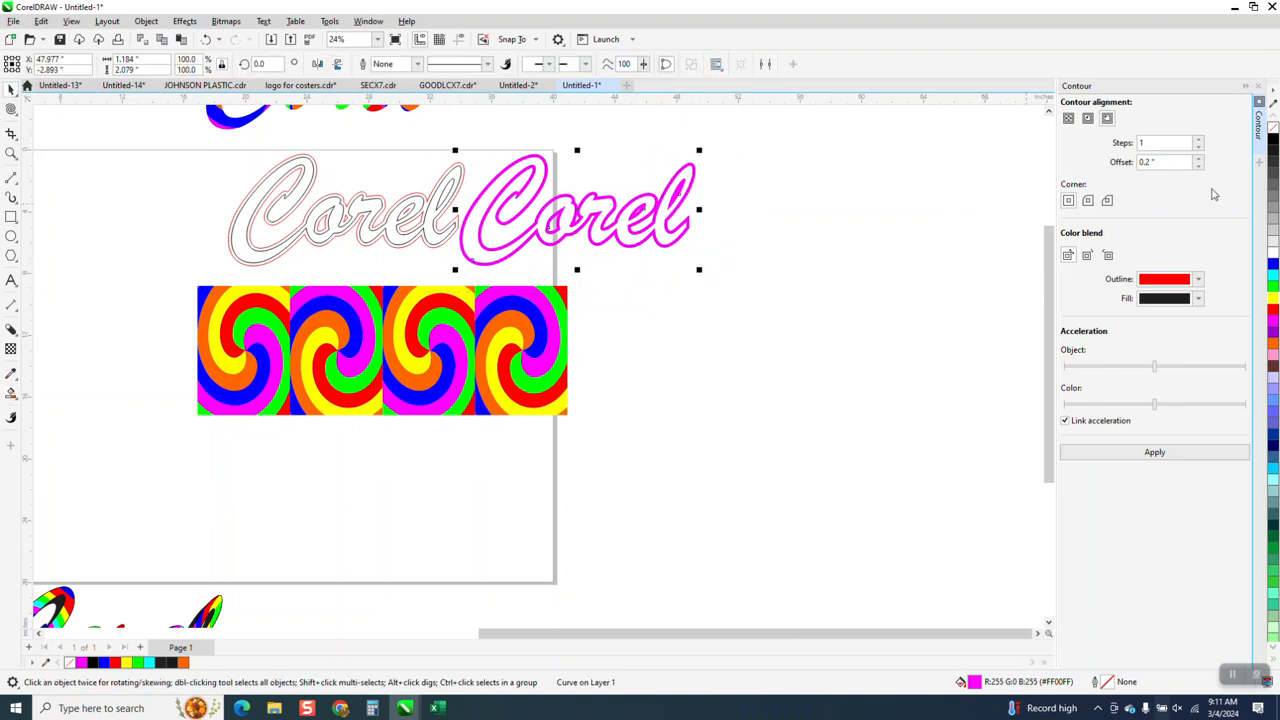
pyautogui.click(1273, 127)
pyautogui.rightClick(1273, 140)
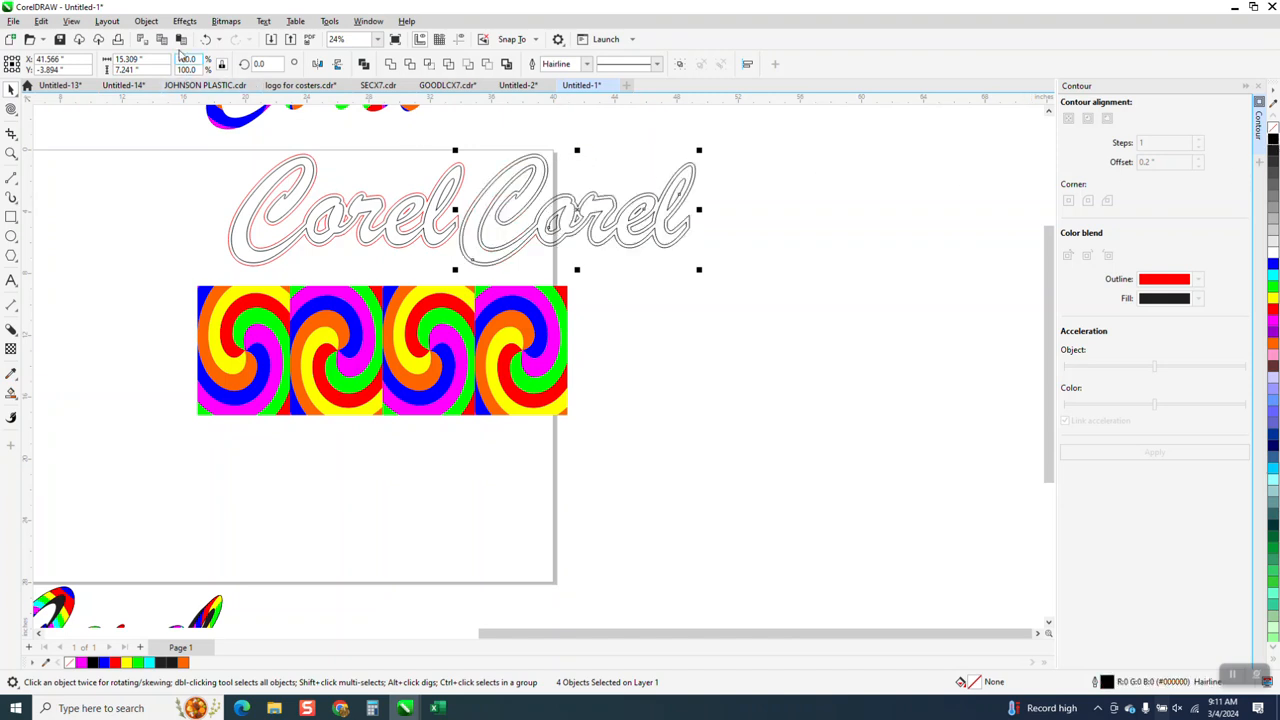
pyautogui.click(391, 64)
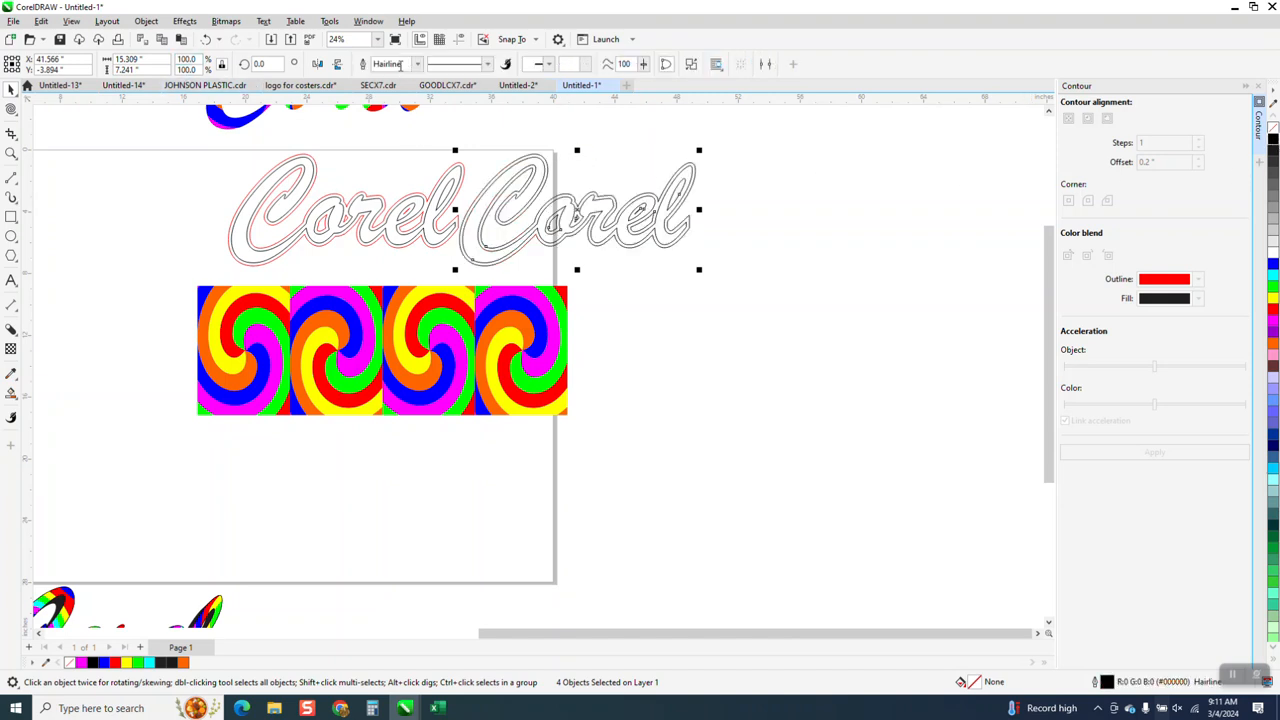
pyautogui.click(734, 194)
# Lay the welded Corel contour over the swirl strip, intersect the two, and move the result to the right of the strip.
pyautogui.moveTo(591, 215); pyautogui.dragTo(322, 370)
pyautogui.moveTo(157, 283); pyautogui.dragTo(728, 500)
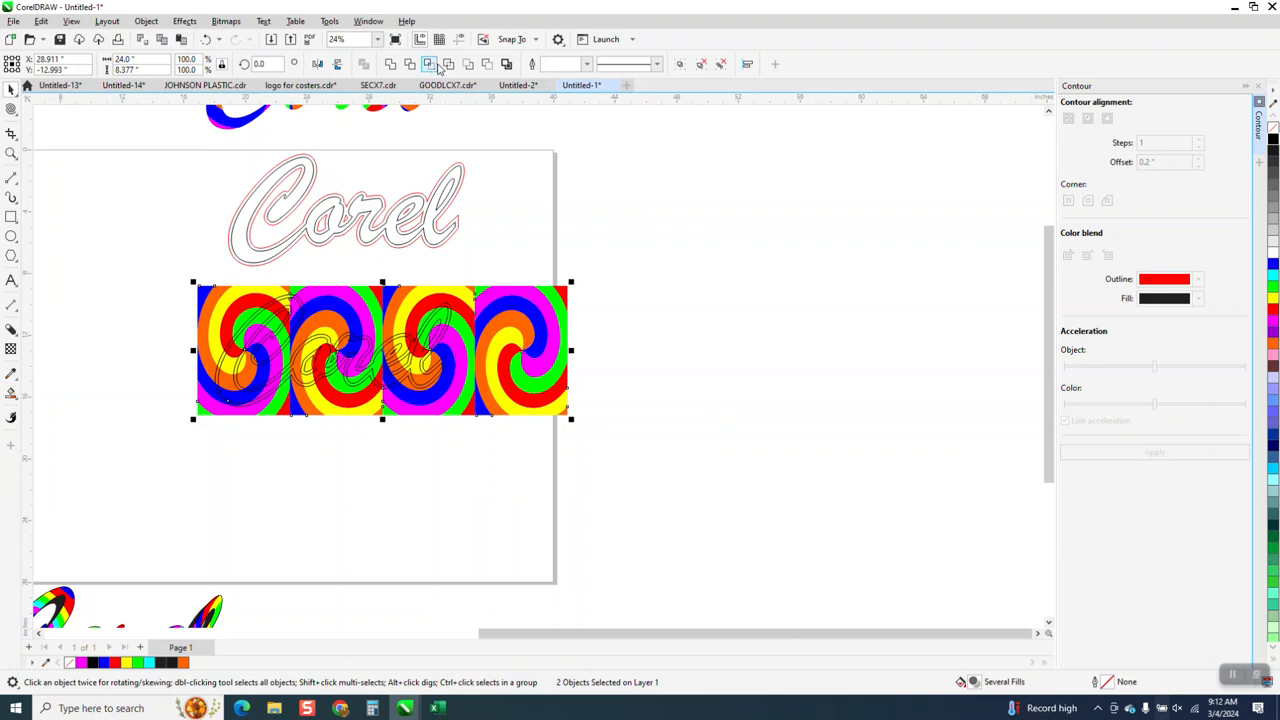
pyautogui.click(439, 67)
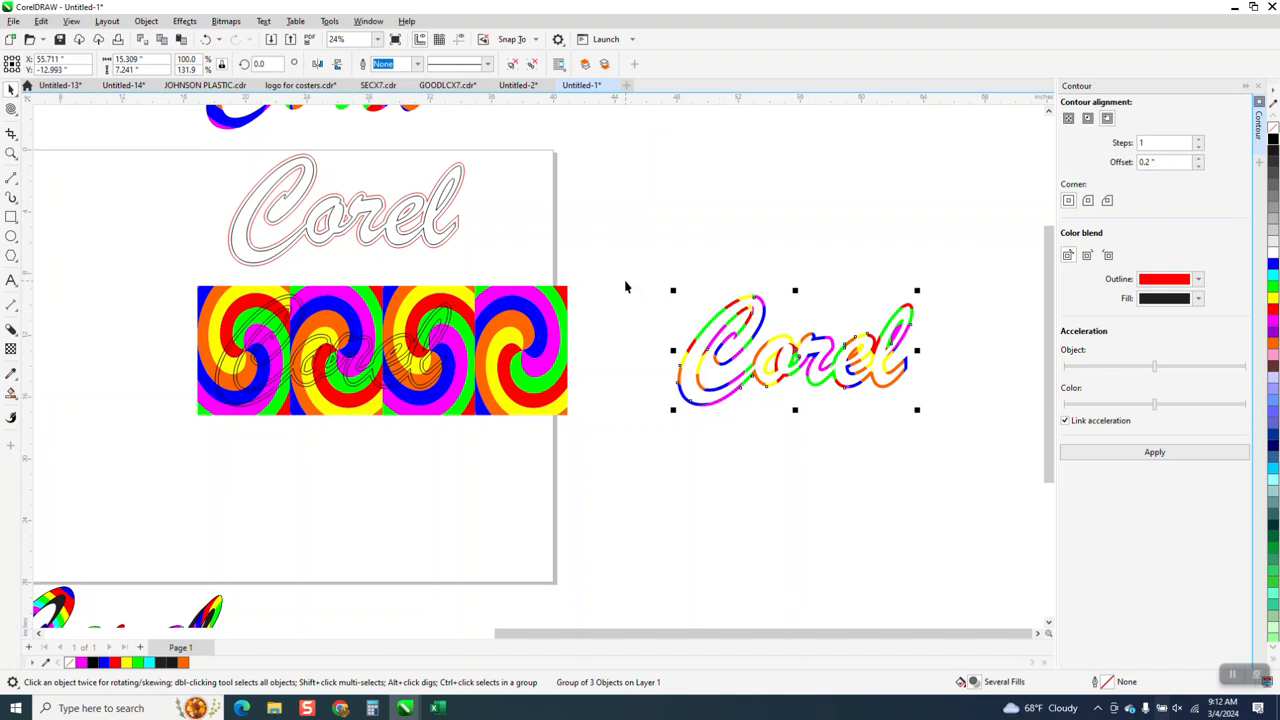
# Place a copy of the swirl-filled contour lettering 15 in above the original.
pyautogui.click(455, 316)
pyautogui.moveTo(658, 264); pyautogui.dragTo(1022, 484)
pyautogui.hotkey('ctrl', 'd')
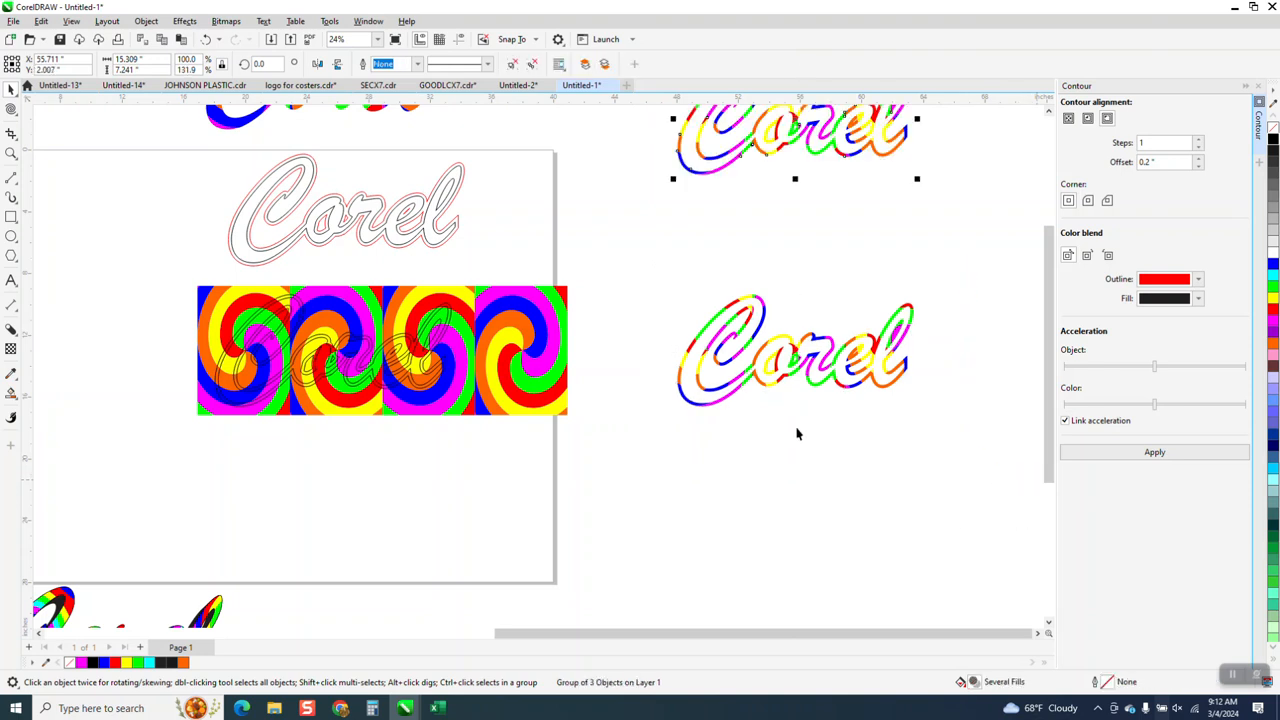
# Nudge the black contour outline 30 in right onto the swirl-filled lettering and set its outline width to 0.028 in.
pyautogui.click(449, 322)
pyautogui.press('Right')
pyautogui.press('Right')
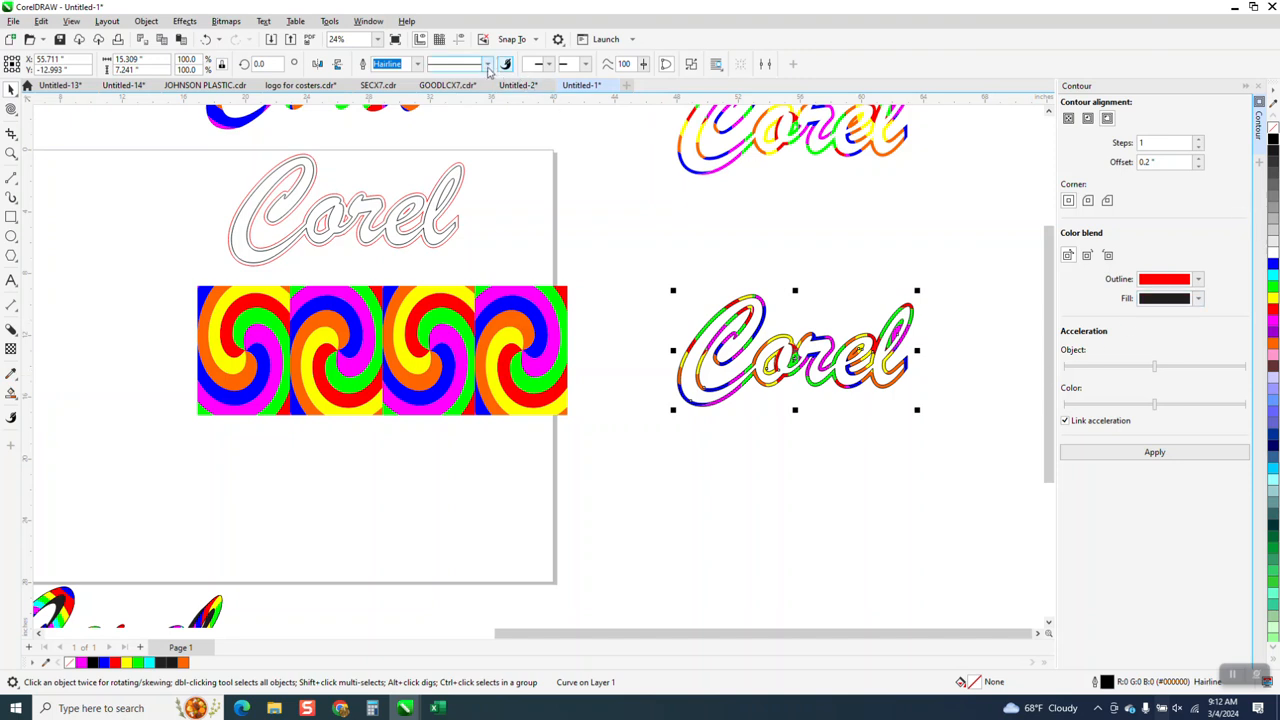
pyautogui.click(417, 66)
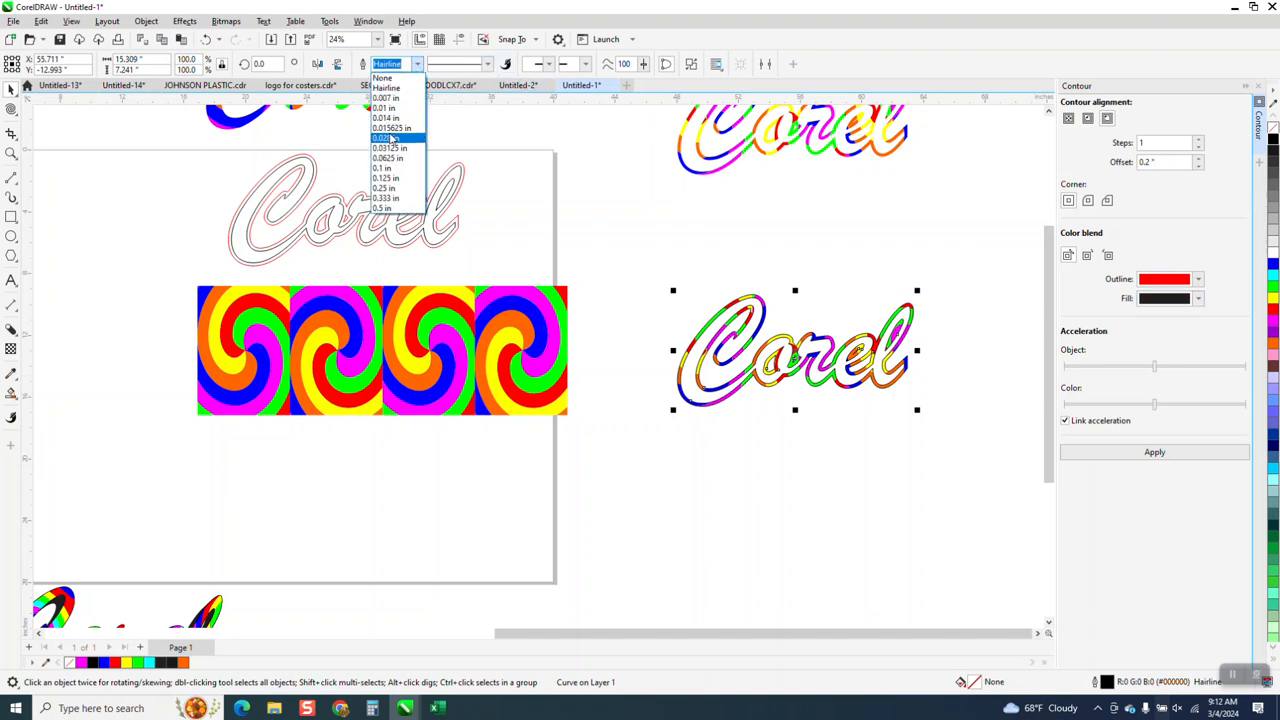
pyautogui.click(390, 134)
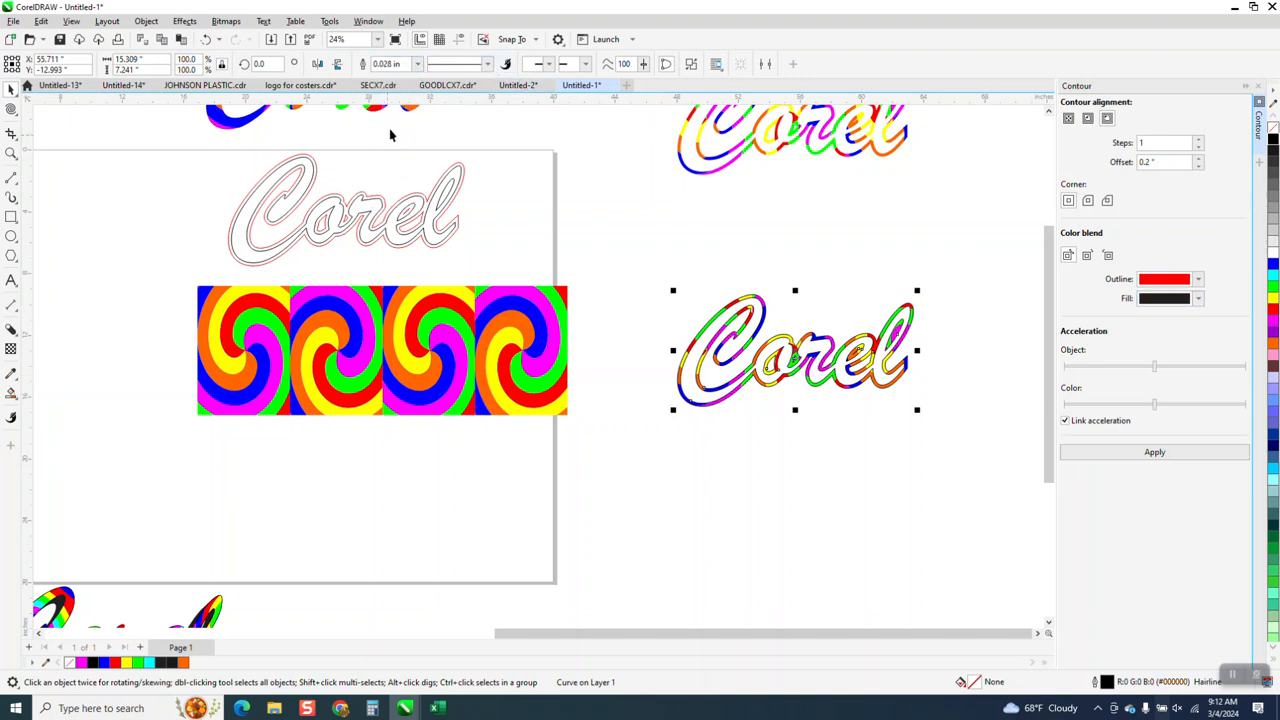
# Examine the black-outlined swirl contour lettering up close and alongside the other samples.
pyautogui.click(11, 153)
pyautogui.moveTo(620, 297); pyautogui.dragTo(1044, 472)
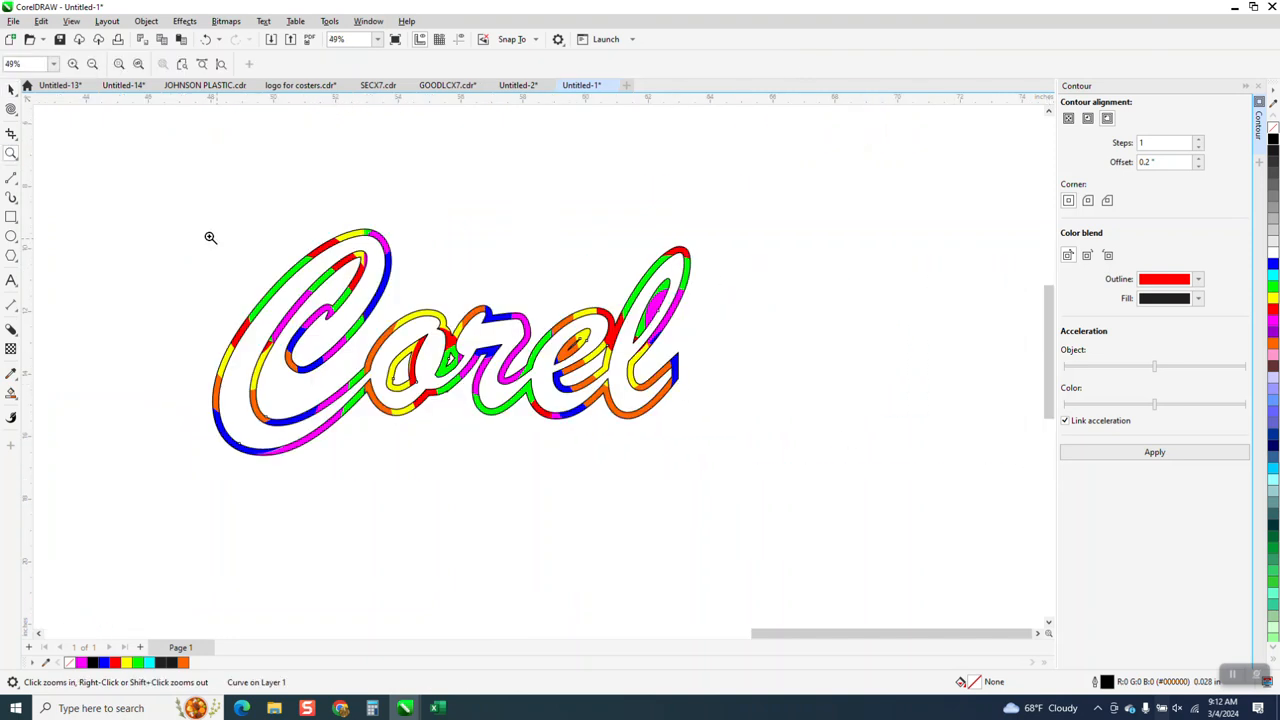
pyautogui.click(10, 89)
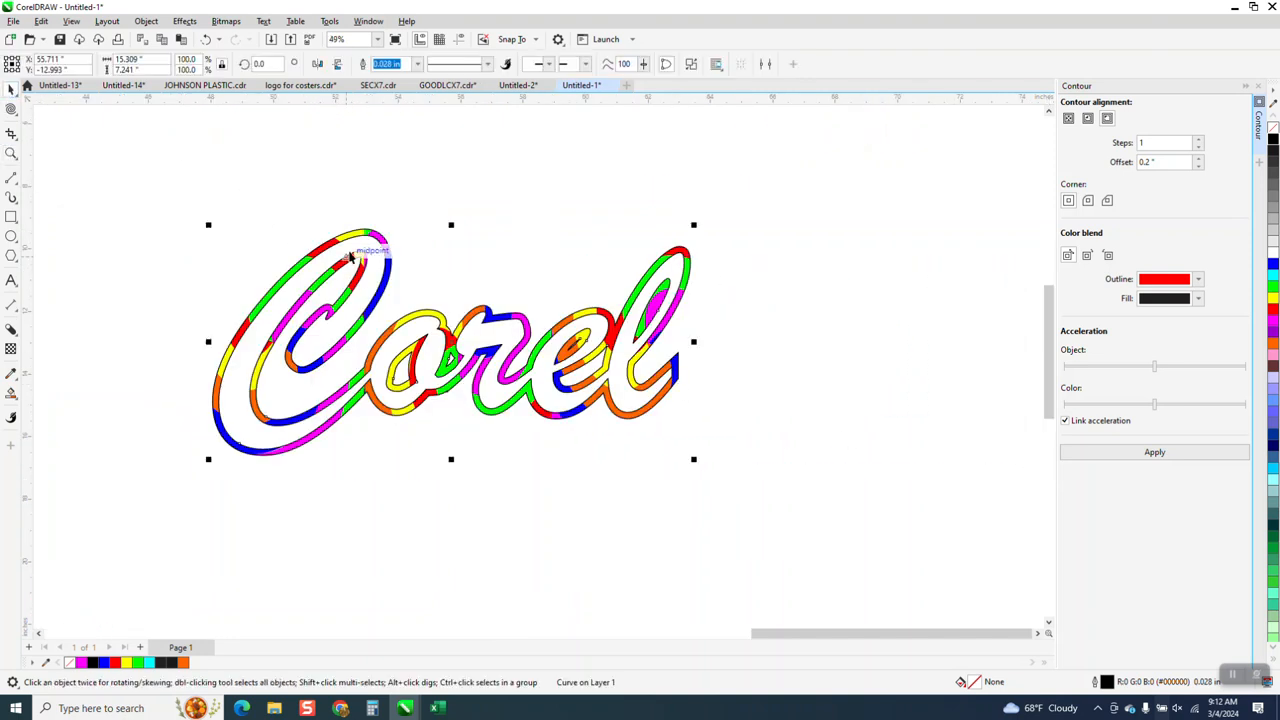
pyautogui.scroll(-1, 407, 247)
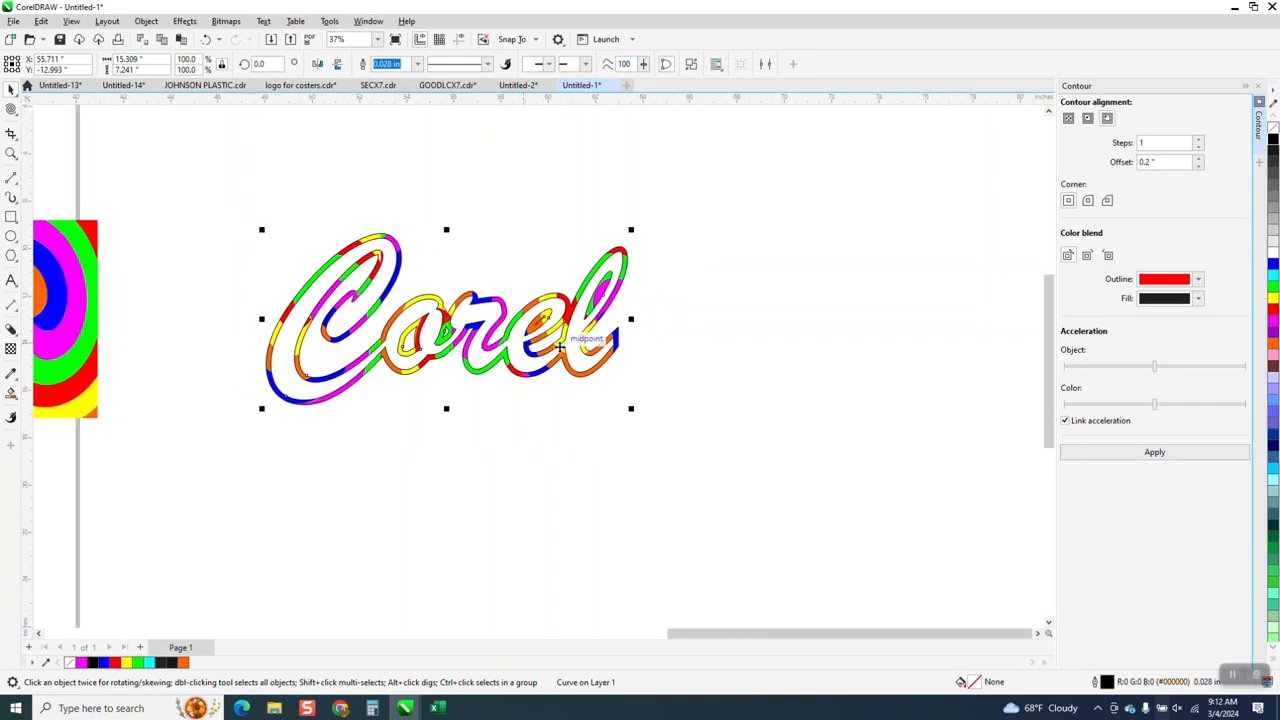
pyautogui.scroll(-1, 640, 348)
pyautogui.scroll(-2, 661, 347)
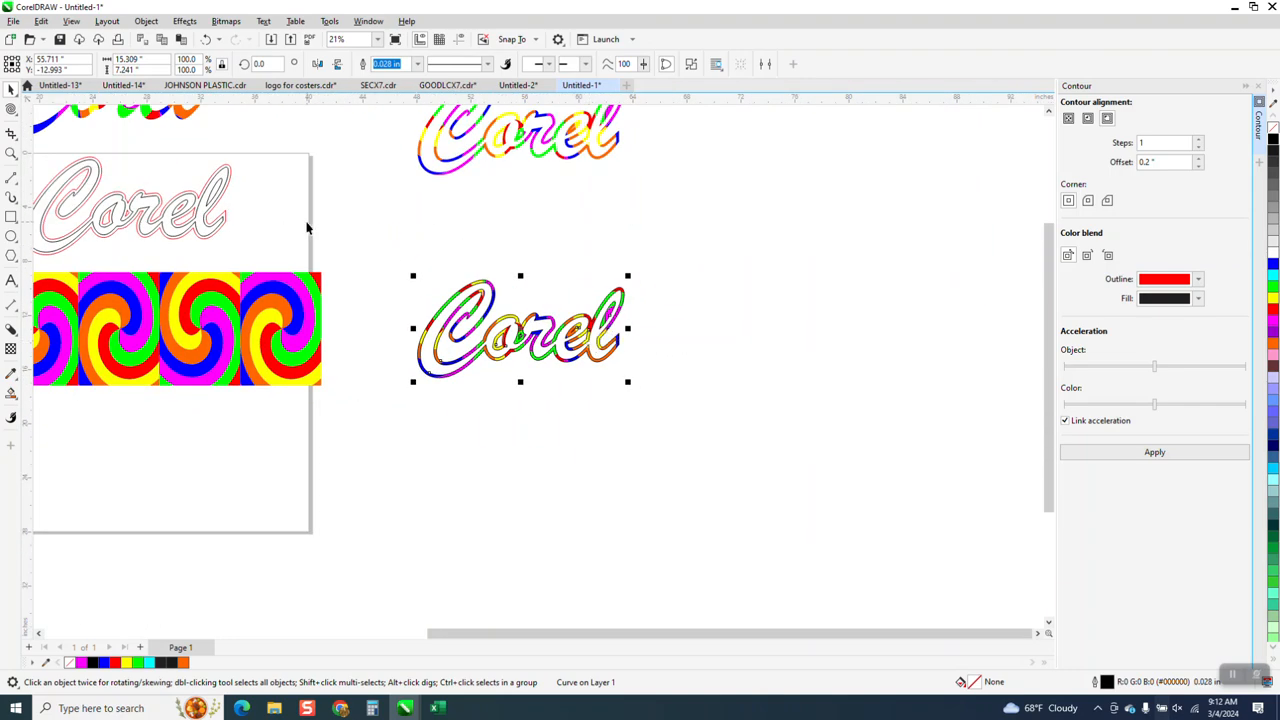
pyautogui.scroll(-1, 372, 247)
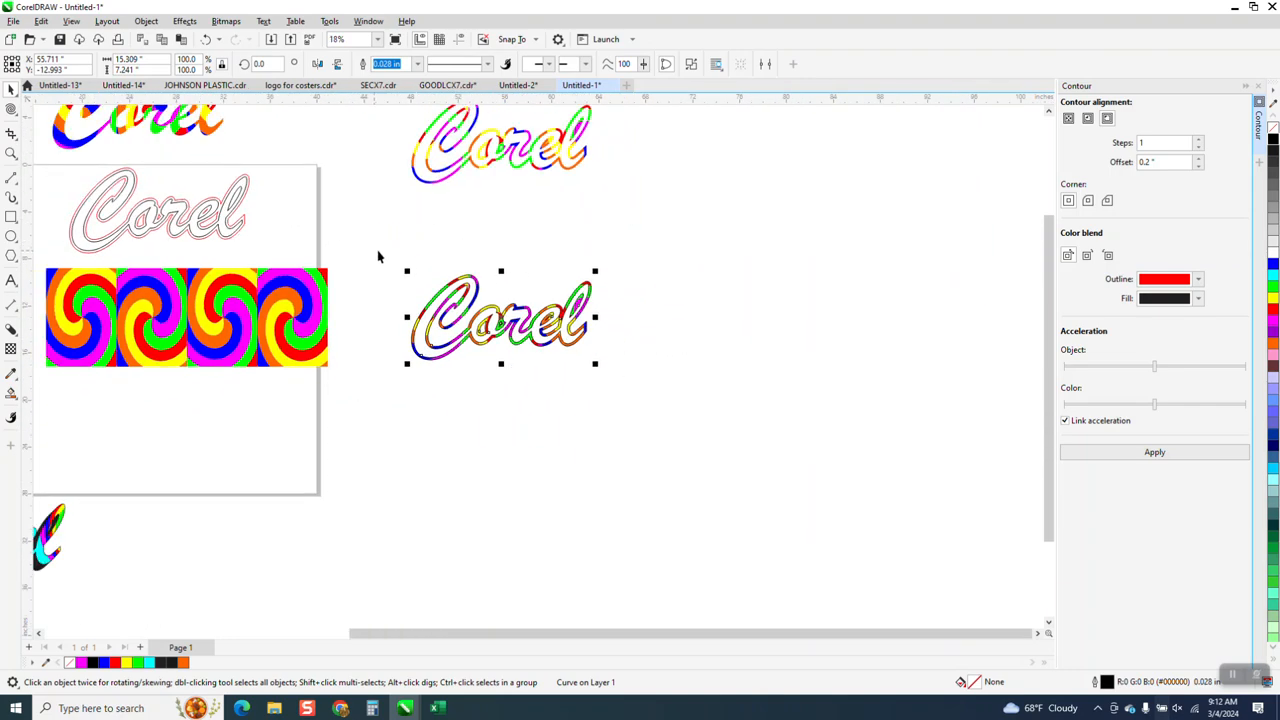
pyautogui.click(11, 153)
pyautogui.moveTo(398, 268); pyautogui.dragTo(649, 393)
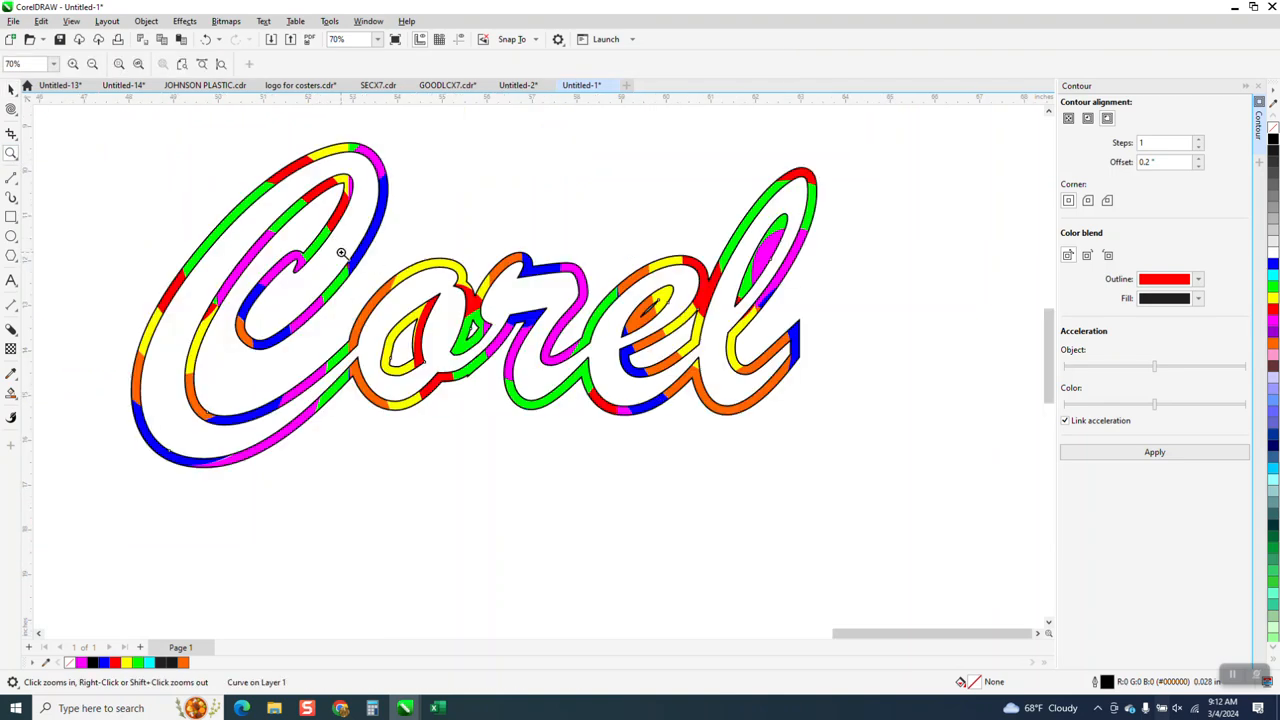
pyautogui.scroll(-7, 394, 234)
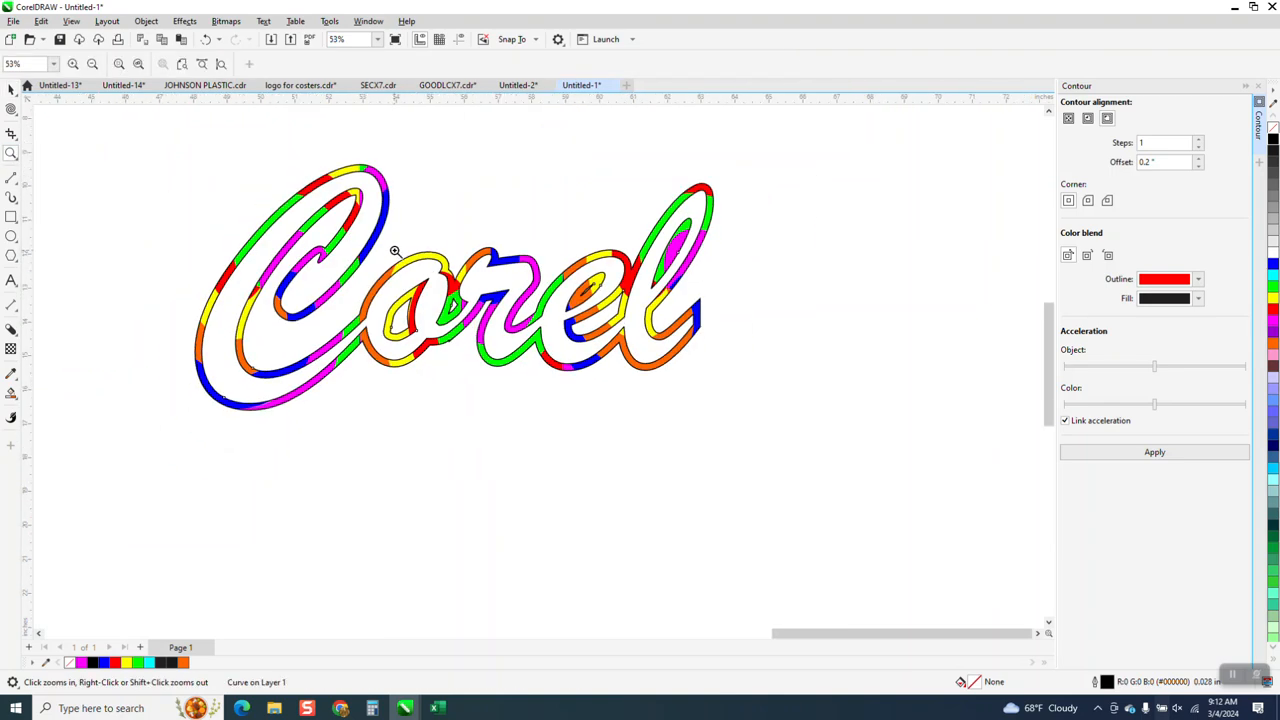
pyautogui.scroll(-5, 574, 294)
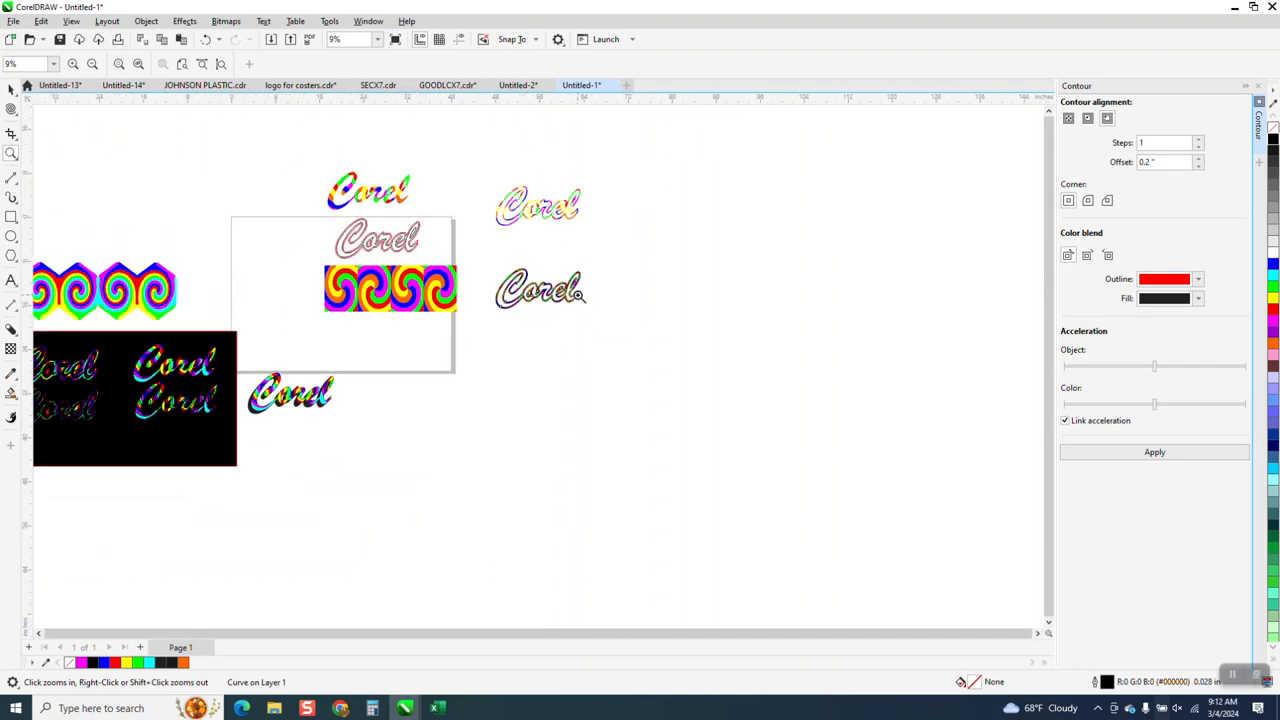
# Move the black-outlined swirl contour lettering onto the black background below the existing samples.
pyautogui.click(11, 89)
pyautogui.moveTo(445, 233); pyautogui.dragTo(623, 345)
pyautogui.moveTo(552, 297); pyautogui.dragTo(158, 450)
pyautogui.press('z')
pyautogui.moveTo(104, 412); pyautogui.dragTo(362, 520)
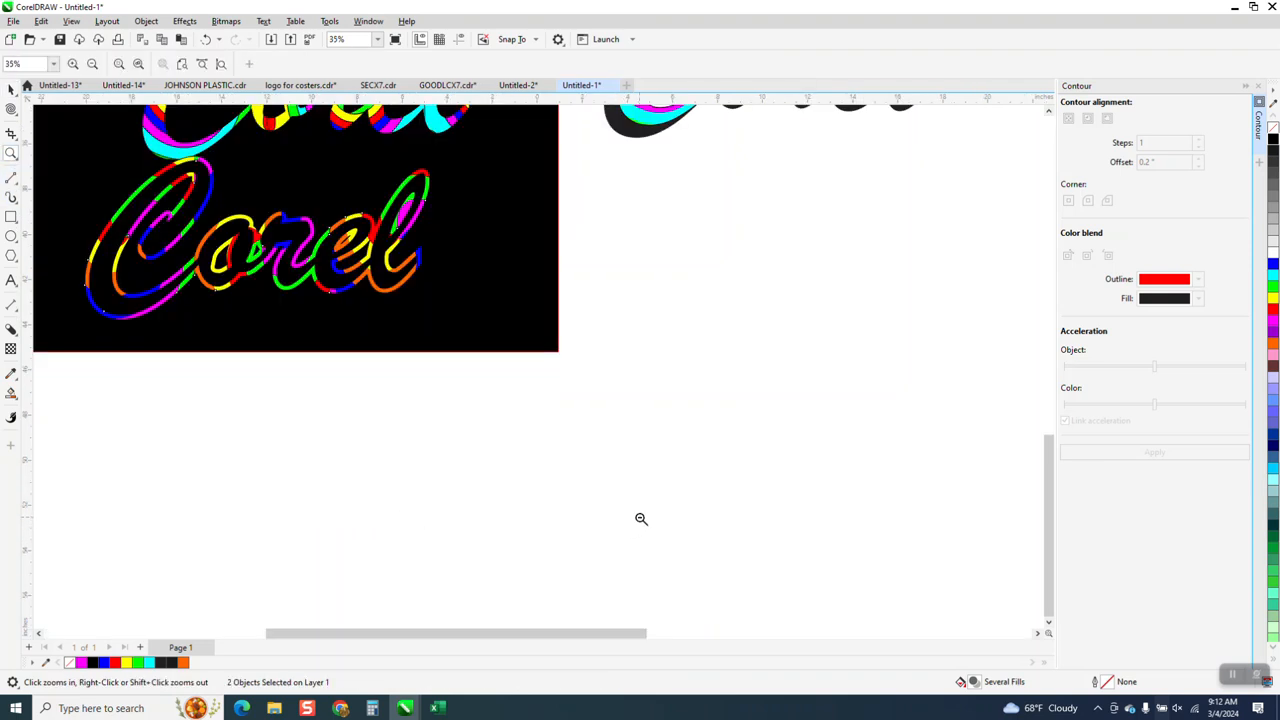